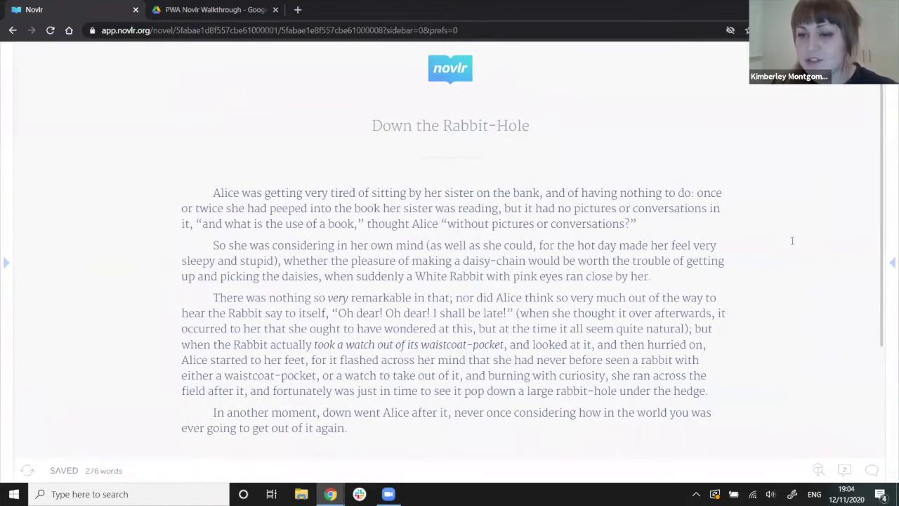
Glance at the writing preferences and the novel dashboard, then return to the chapter.
left_click(892, 262)
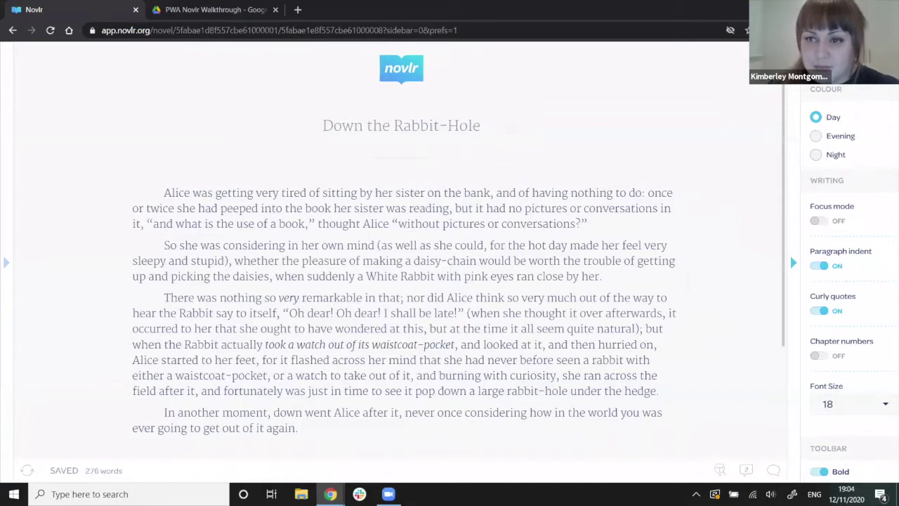
left_click(820, 62)
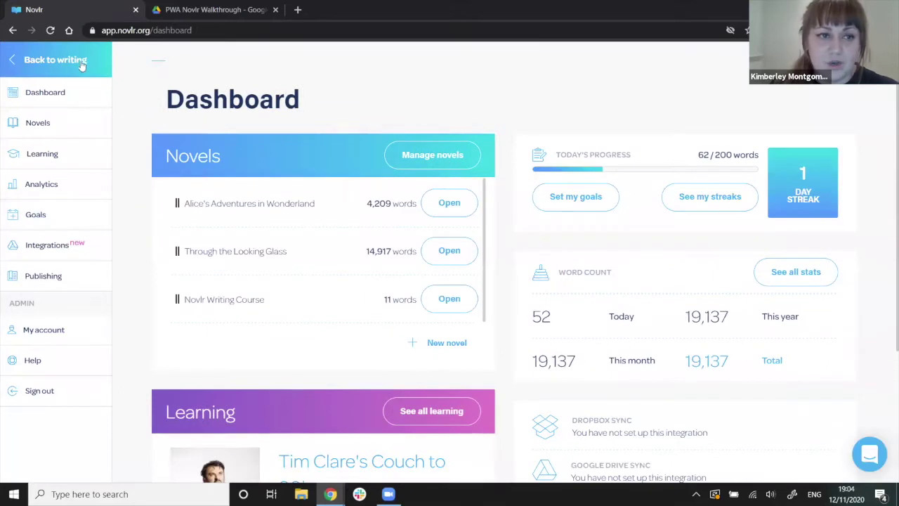
left_click(81, 62)
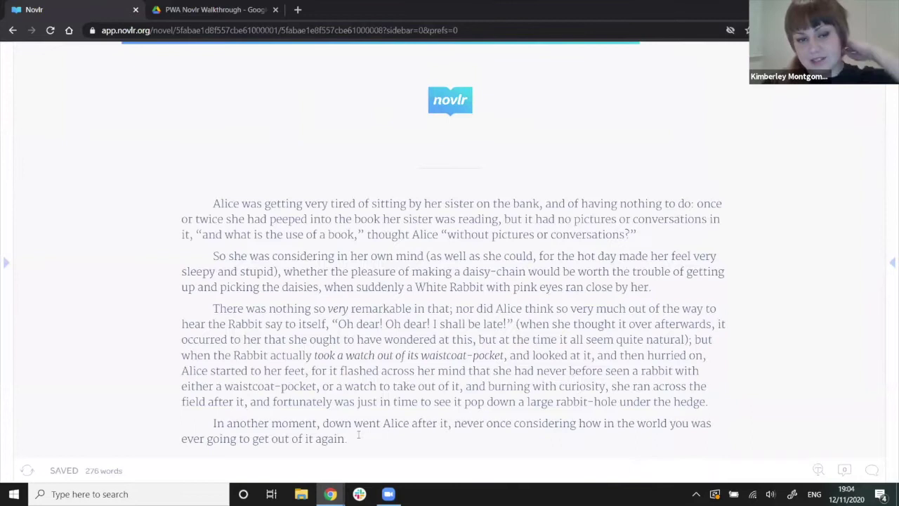
Append 'The writing is very responsive.' to the last paragraph, then italic 'itallic' and bold 'bold'.
scroll(404, 395, "down", 1)
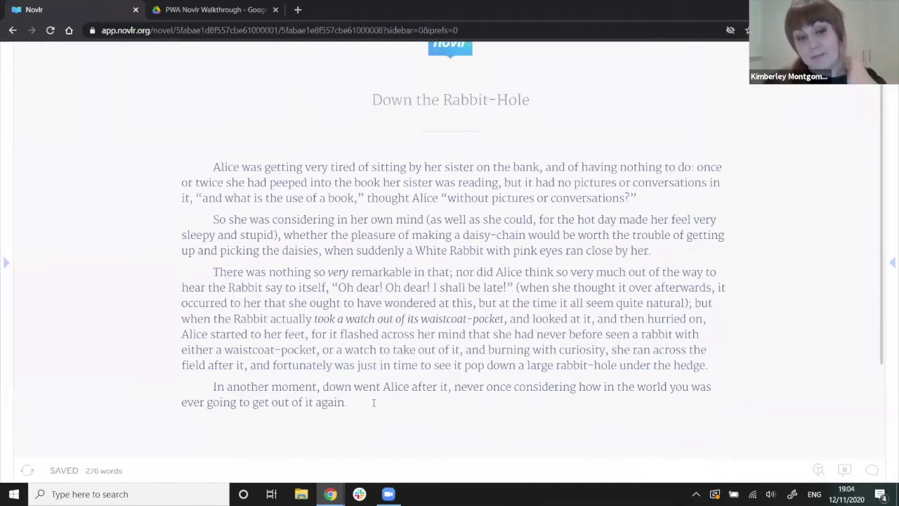
left_click(374, 403)
type("Th")
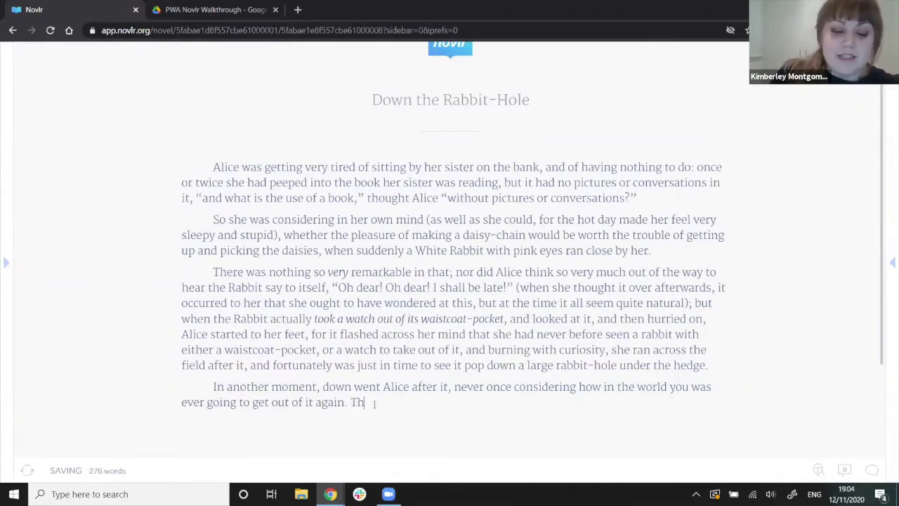
type("e writing is very r")
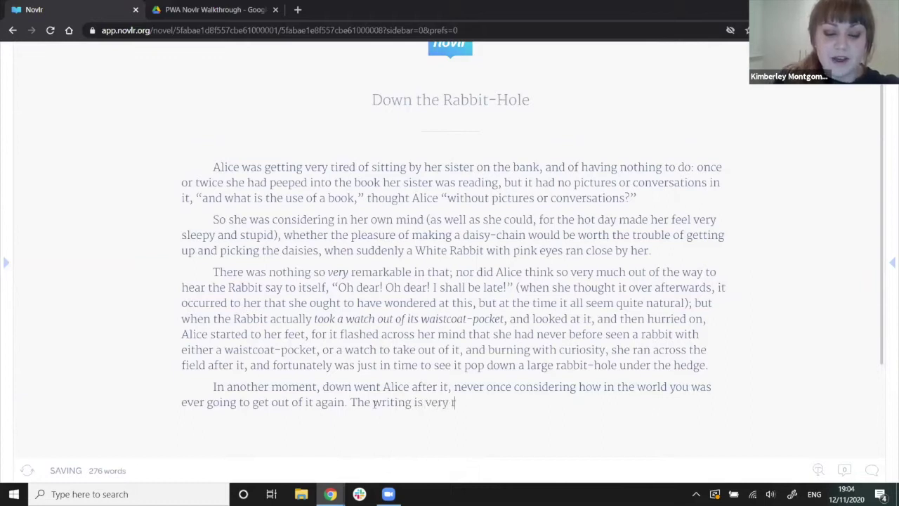
type("esponsive.")
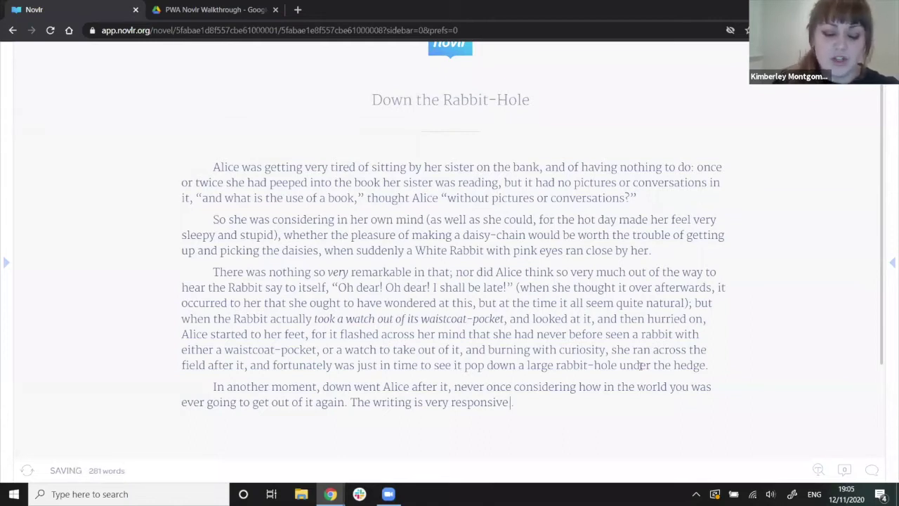
key("ctrl+i")
type("itallic")
key("ctrl+b")
type("bo")
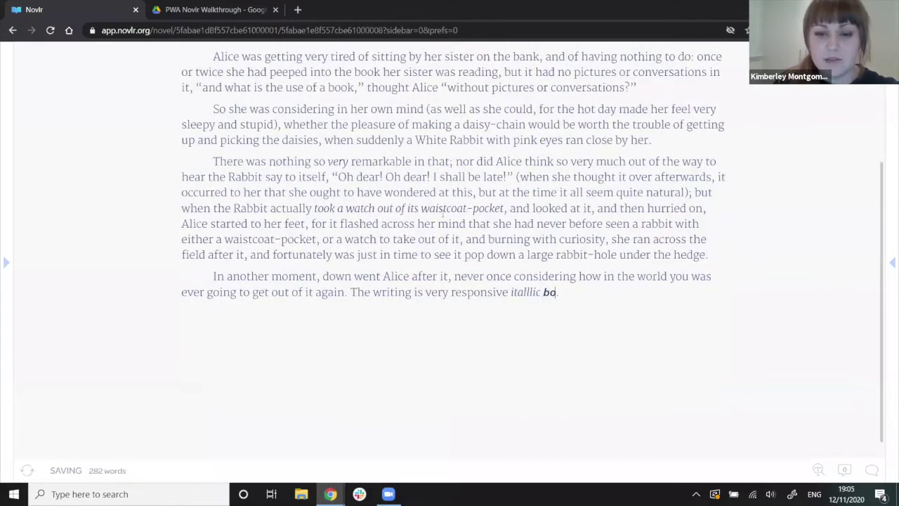
type("ld")
Select the words 'out' and 'that' to bring up the formatting toolbar.
double_click(425, 239)
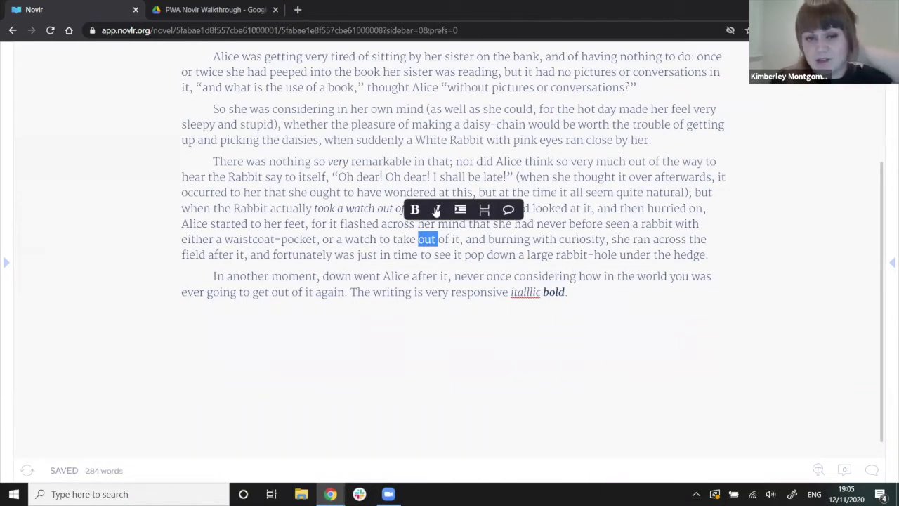
left_click(362, 239)
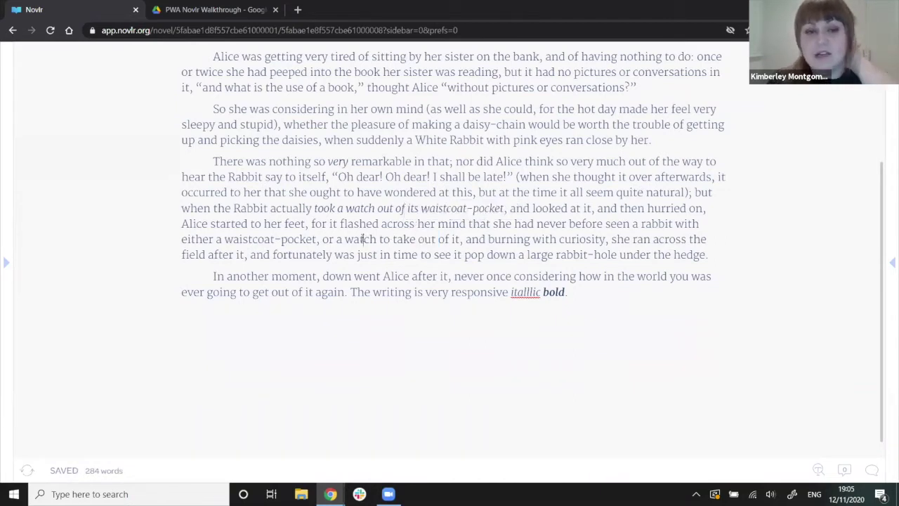
scroll(362, 239, "up", 1)
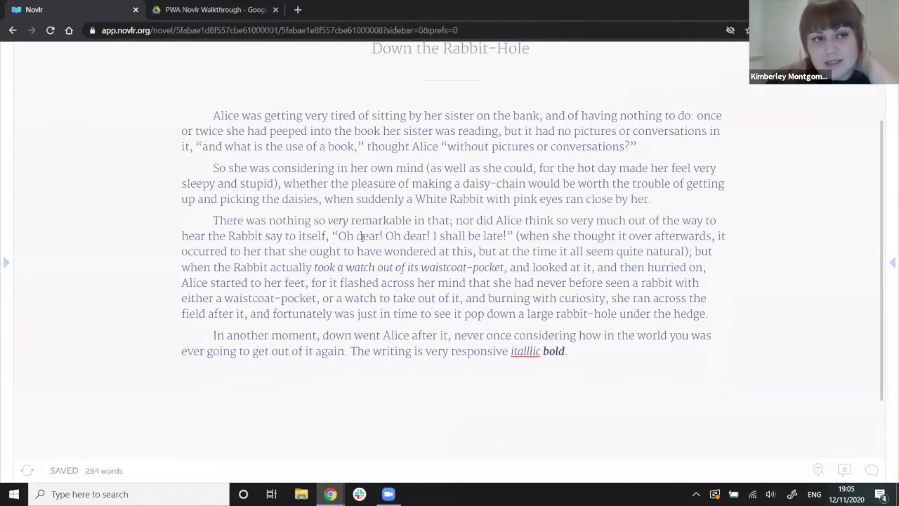
scroll(351, 237, "up", 1)
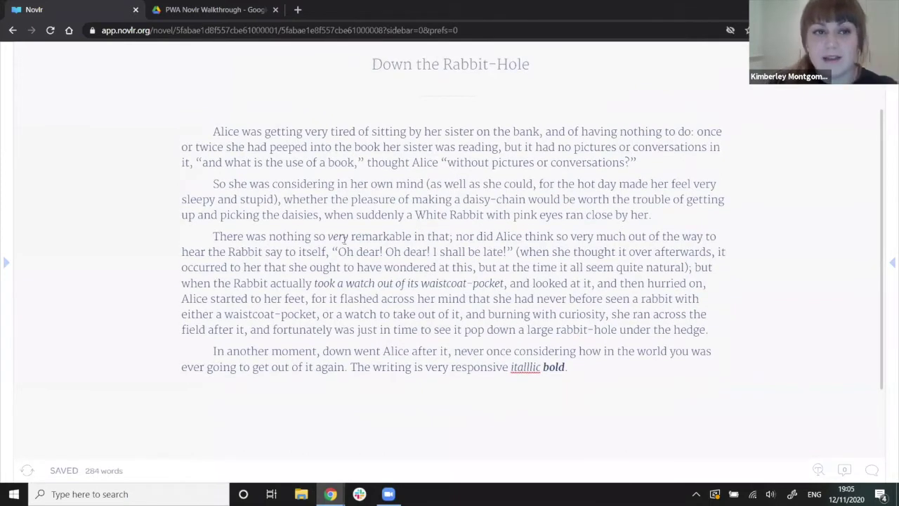
scroll(345, 238, "up", 3)
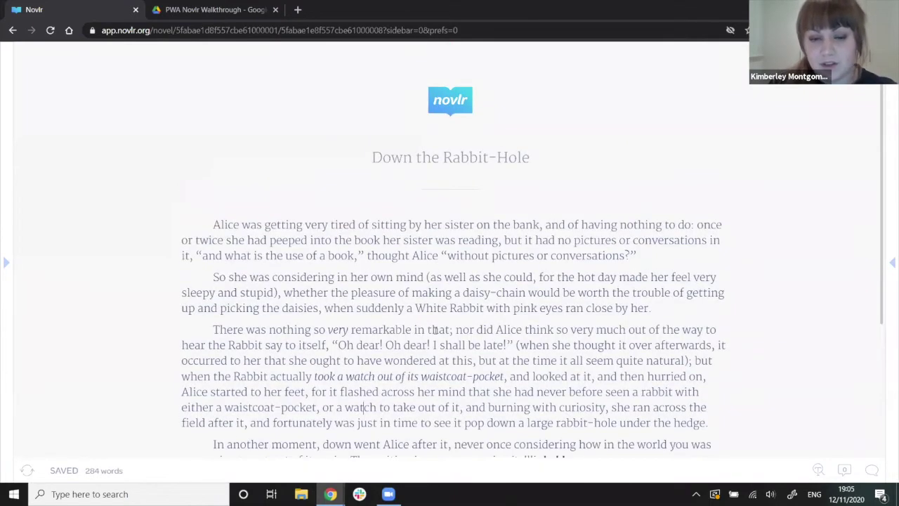
double_click(435, 329)
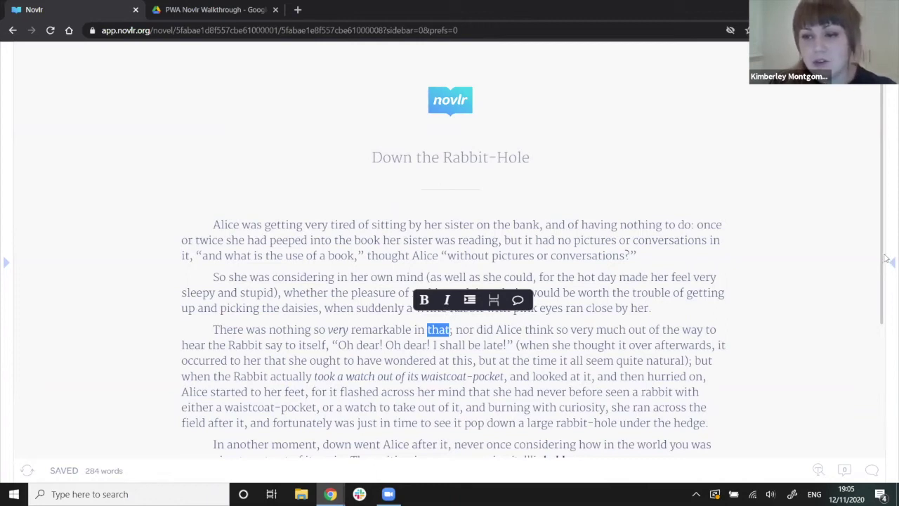
left_click(889, 337)
scroll(877, 338, "down", 3)
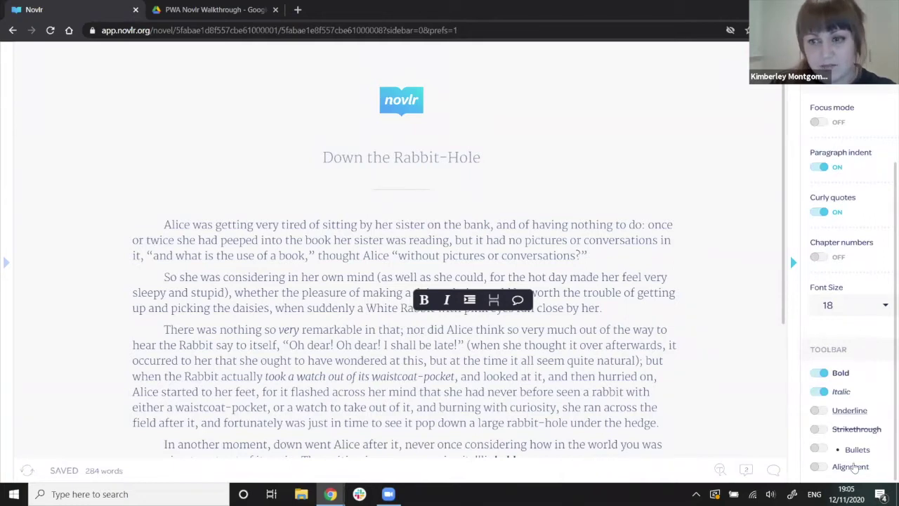
left_click(819, 410)
left_click(820, 429)
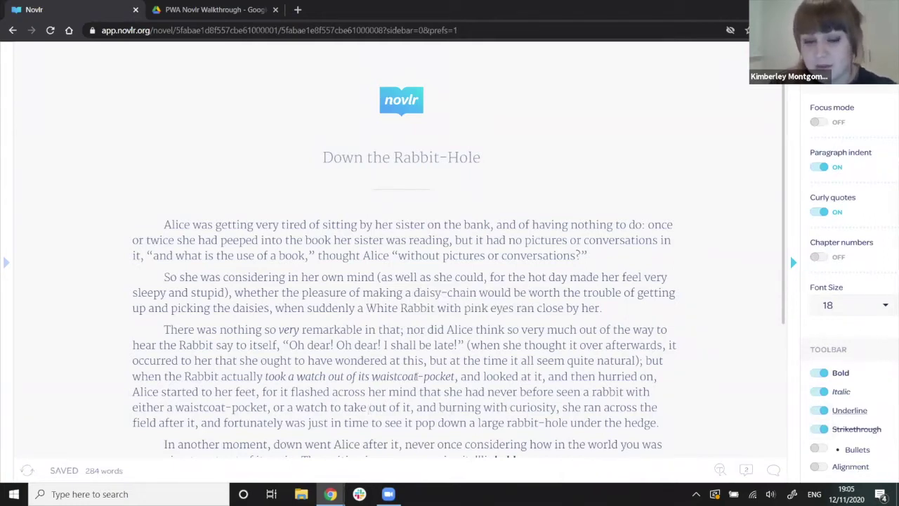
double_click(404, 345)
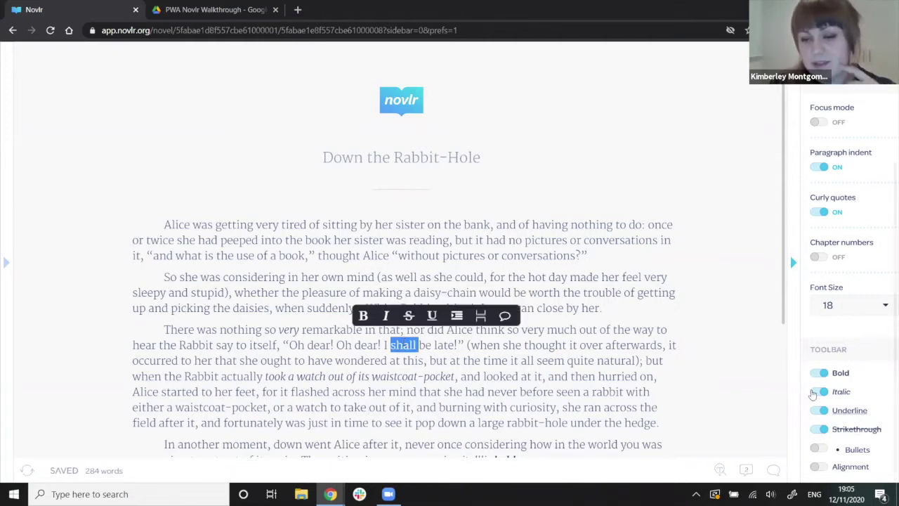
left_click(818, 410)
left_click(820, 429)
left_click(822, 373)
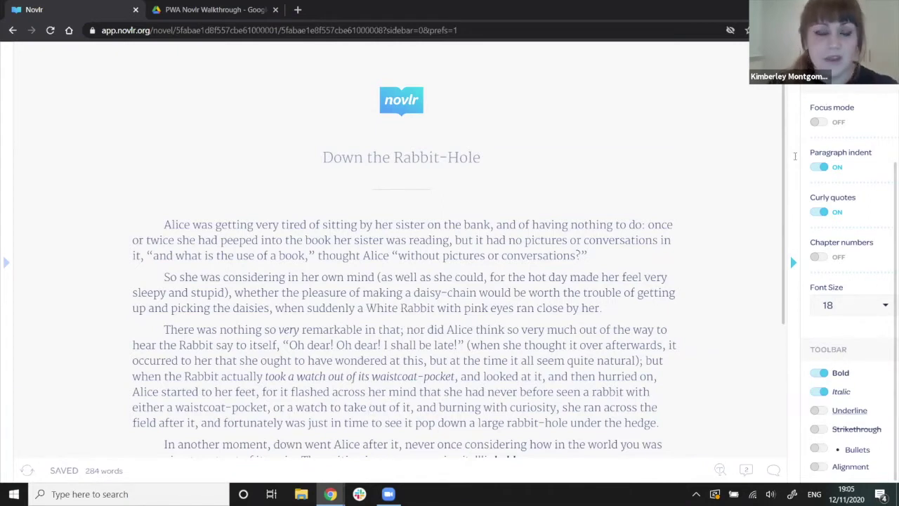
left_click(795, 158)
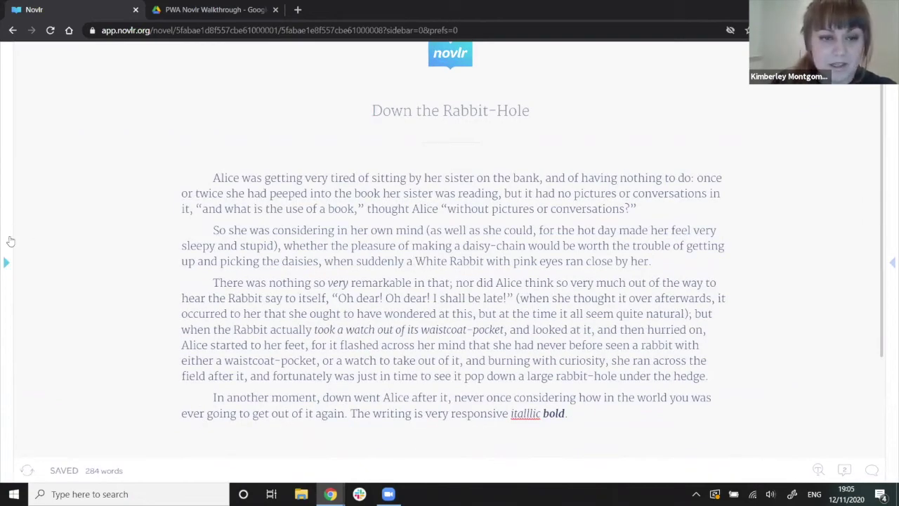
From the chapter sidebar, add a new chapter named 'Something about he White Rabbit'.
left_click(8, 243)
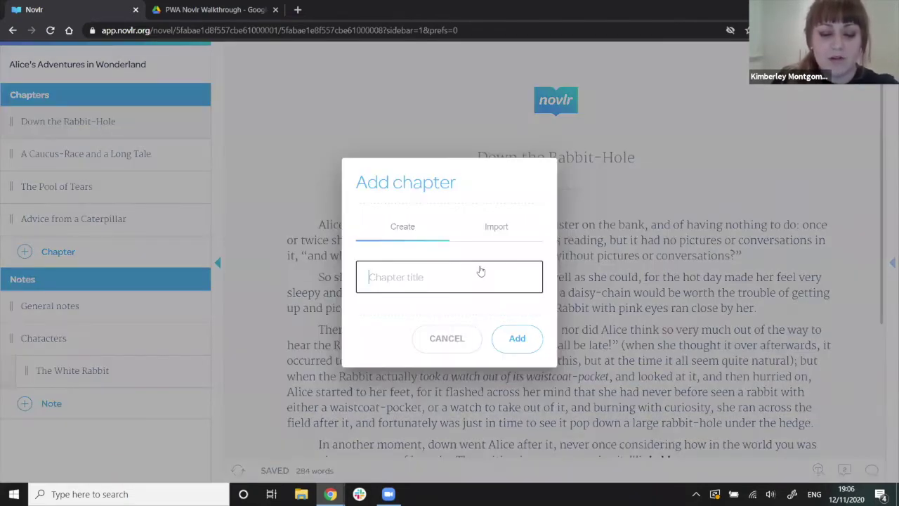
type("Something about he White")
key("Caps_Lock")
type("R")
key("Caps_Lock")
type("abbit")
left_click(528, 342)
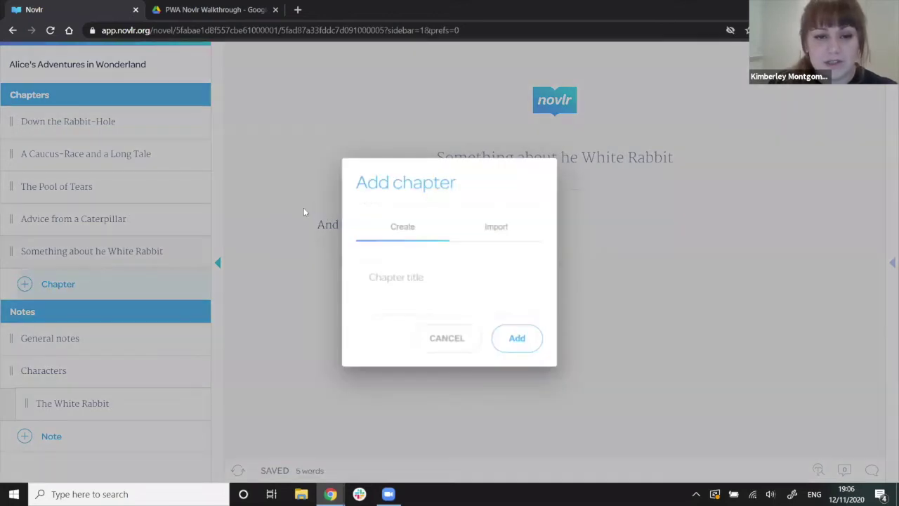
Import 'The Rabbit Sends in a Little Bill.txt' as a chapter with the same title.
left_click(494, 229)
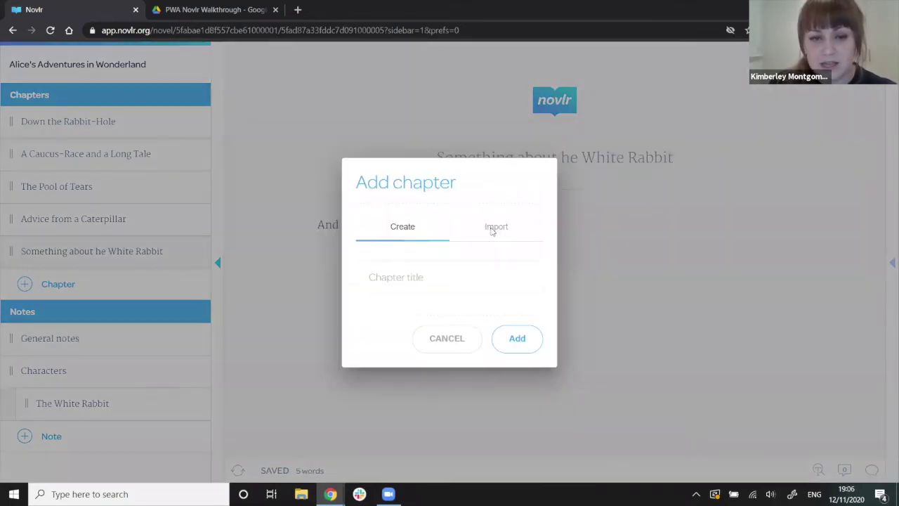
left_click(363, 265)
type("The Rabbit Sends in a Little Bill")
left_click(305, 312)
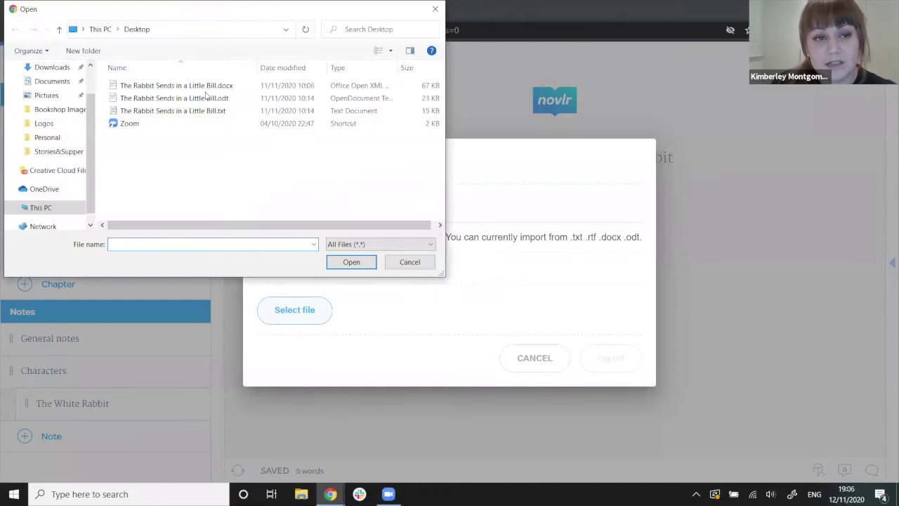
left_click(219, 110)
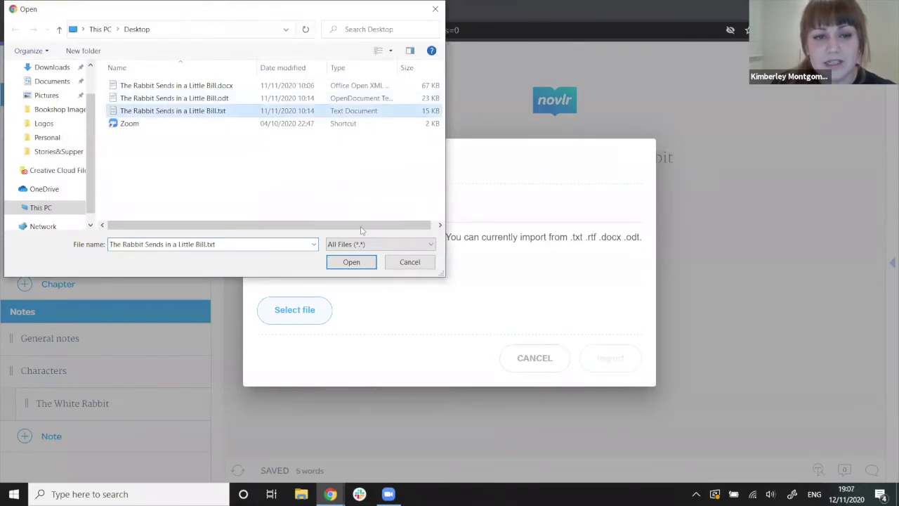
left_click(351, 261)
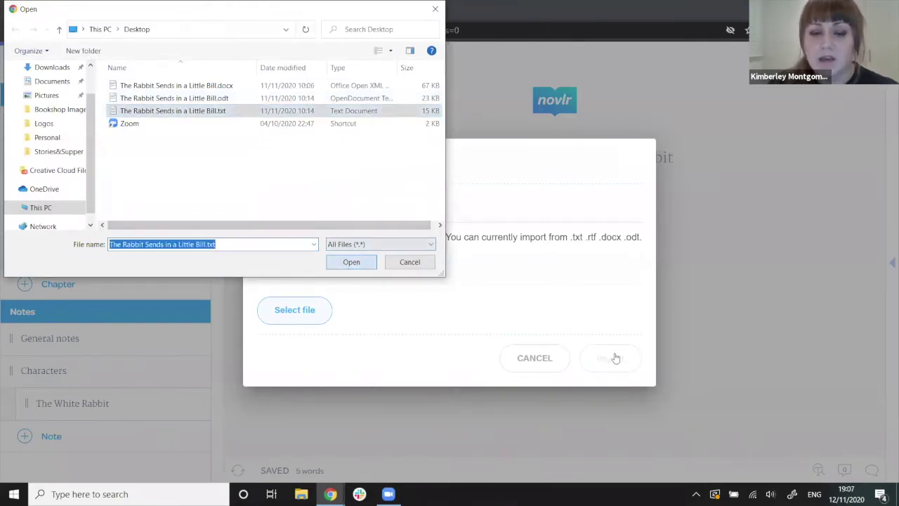
right_click(615, 358)
left_click(602, 362)
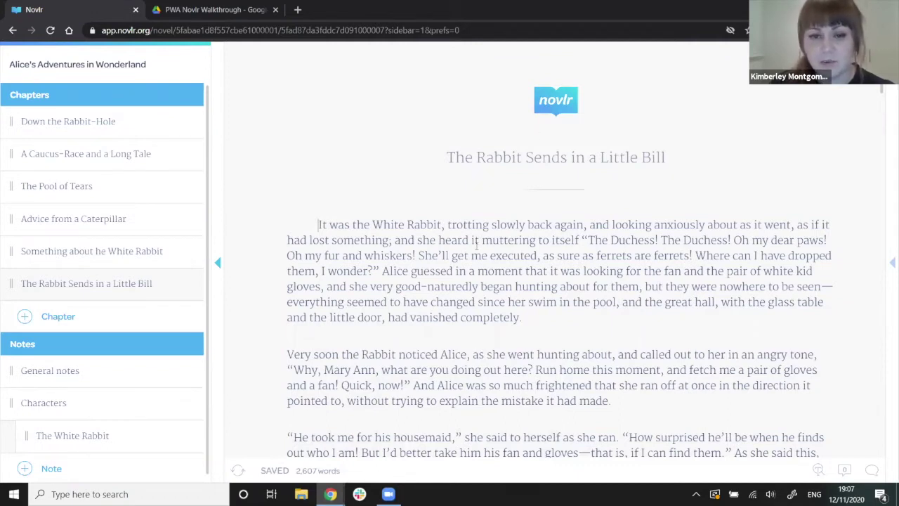
Scroll down the chapter to the paragraph beginning 'It was much pleasanter at home'.
scroll(296, 328, "down", 2)
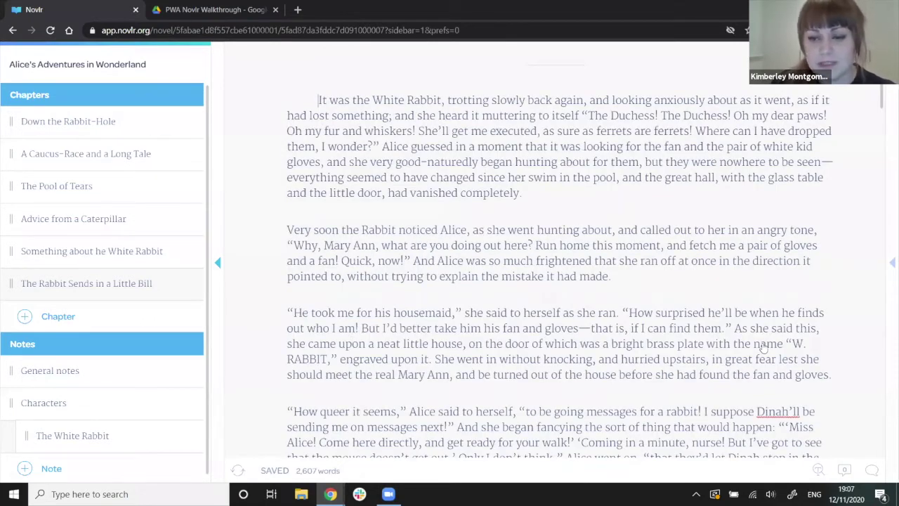
scroll(763, 347, "down", 2)
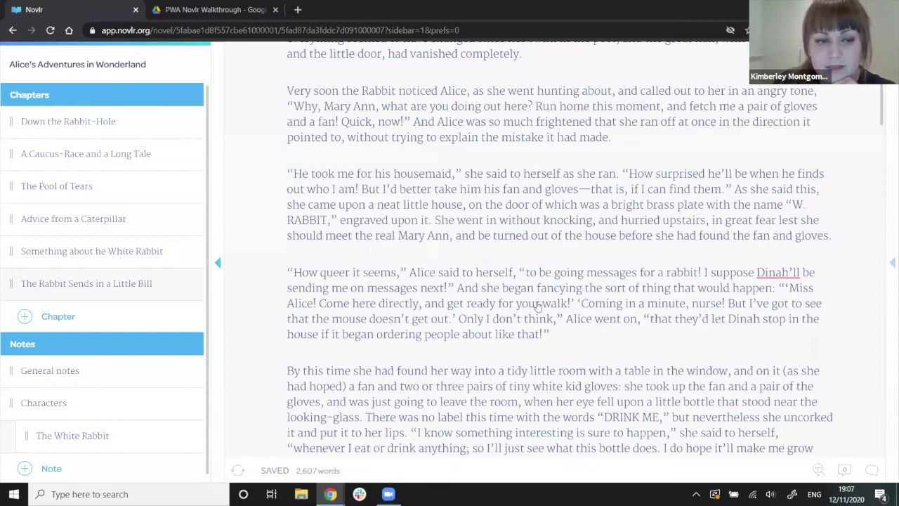
scroll(502, 237, "down", 6)
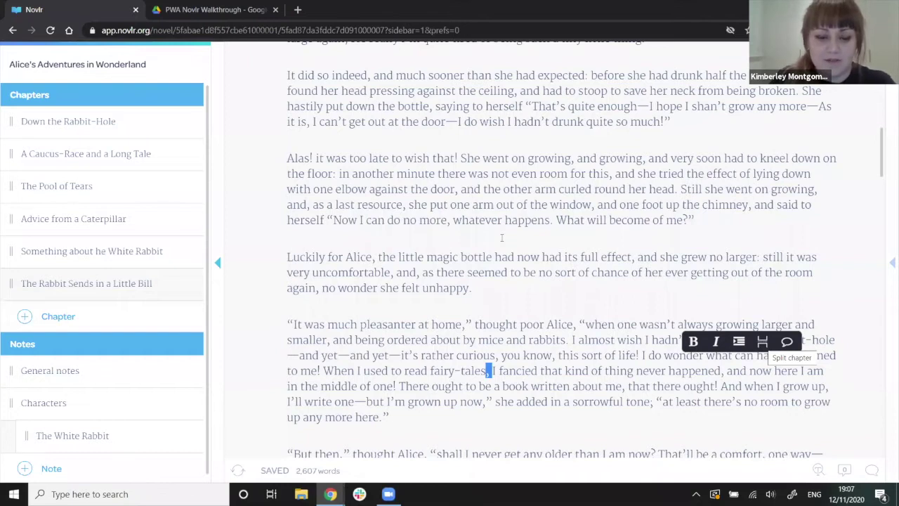
Name the split-off chapter 'The other Rabbit' and confirm the split.
type("The other Rabbit")
left_click(499, 326)
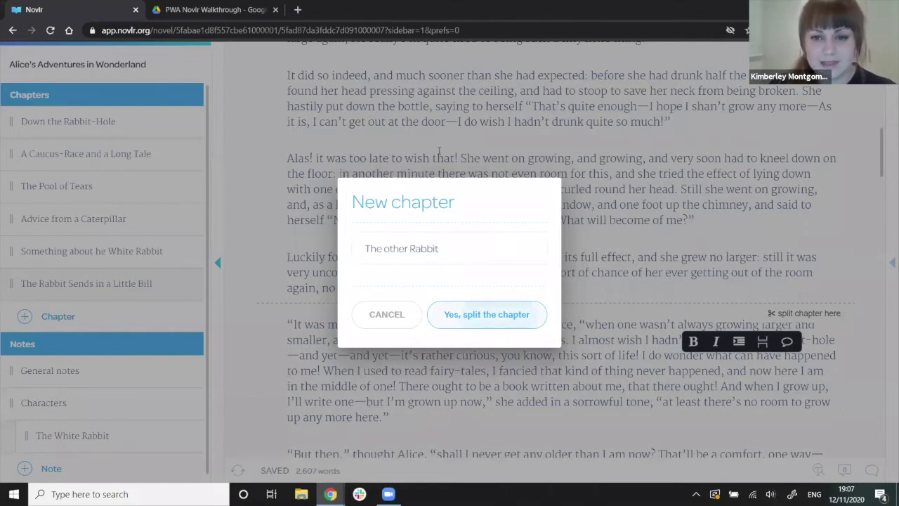
key("Return")
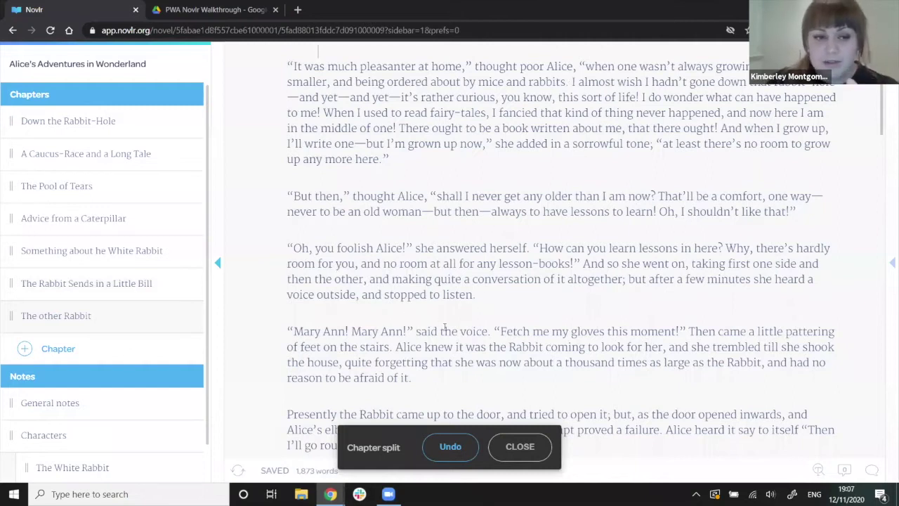
scroll(359, 292, "down", 2)
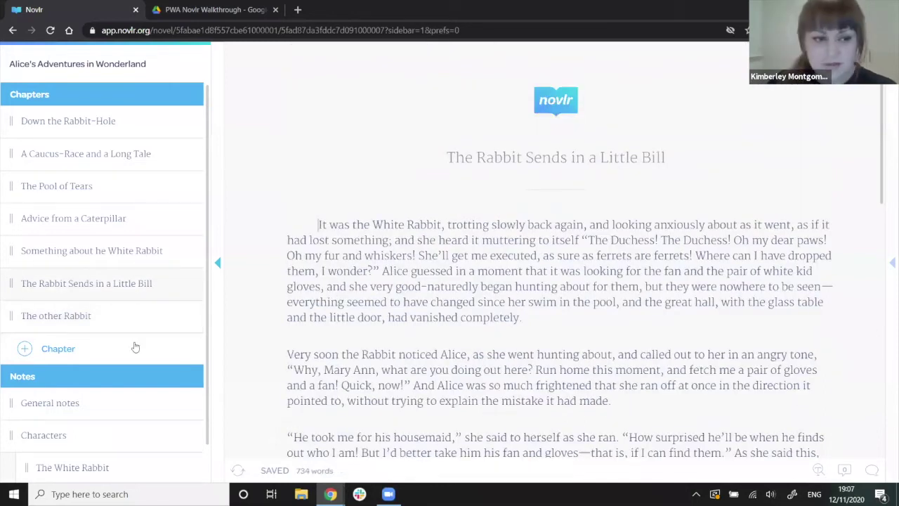
scroll(137, 376, "down", 1)
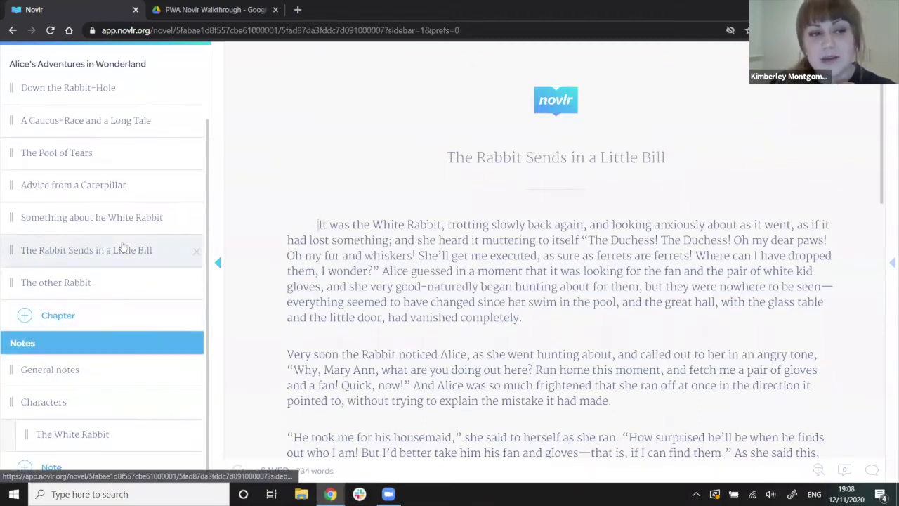
scroll(121, 247, "up", 1)
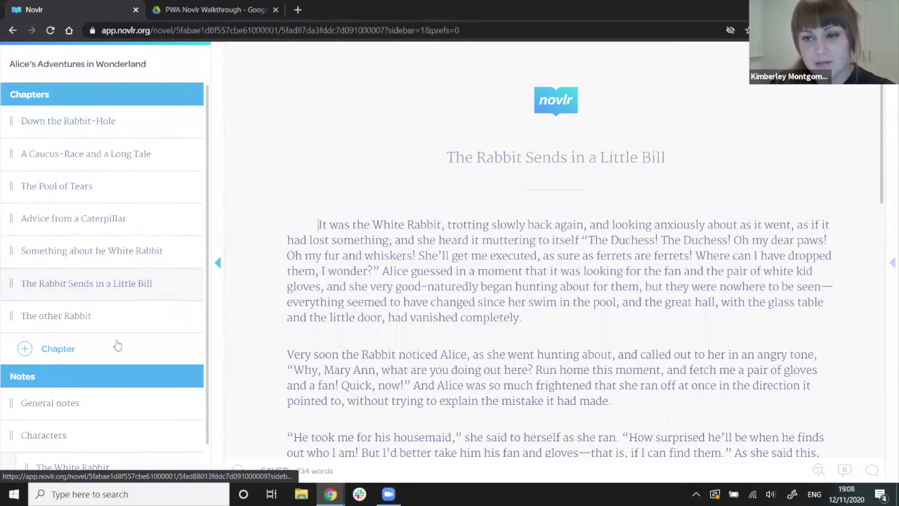
scroll(116, 344, "down", 1)
scroll(116, 344, "down", 1)
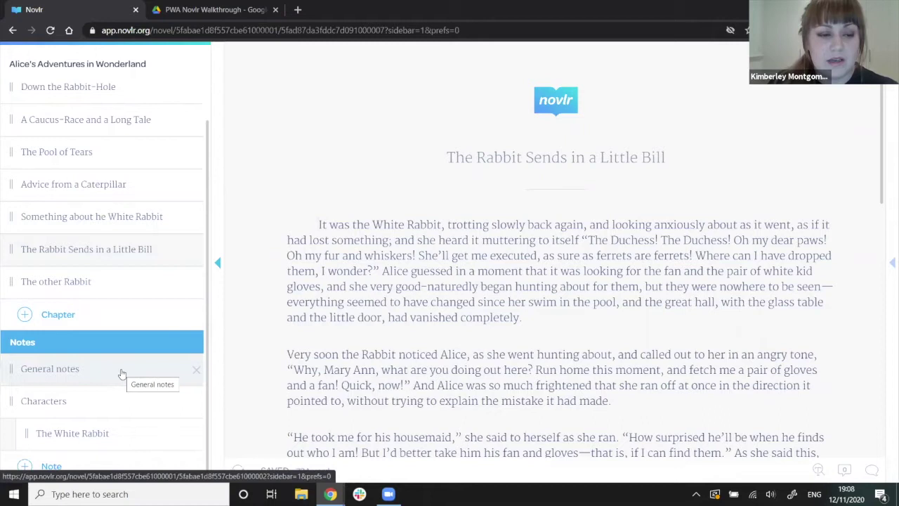
Browse the Characters and General notes, scroll through Characters, and open The White Rabbit note.
left_click(117, 403)
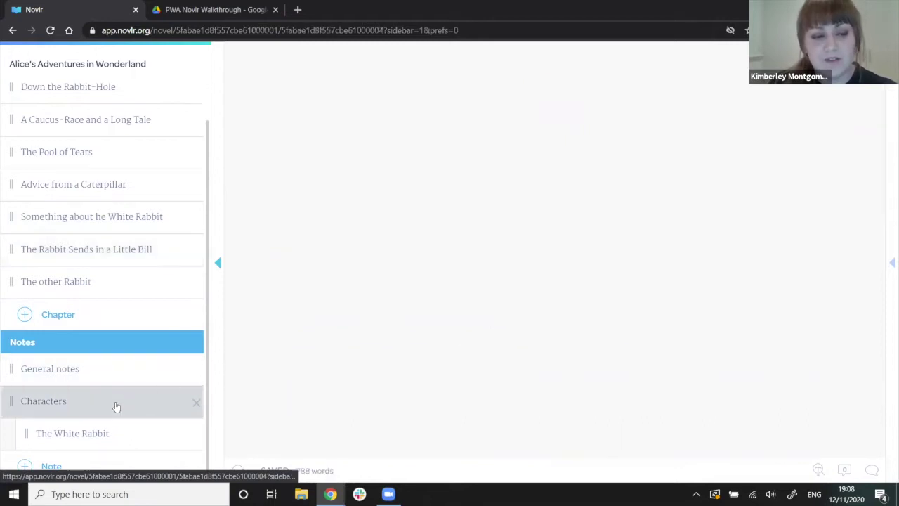
left_click(112, 373)
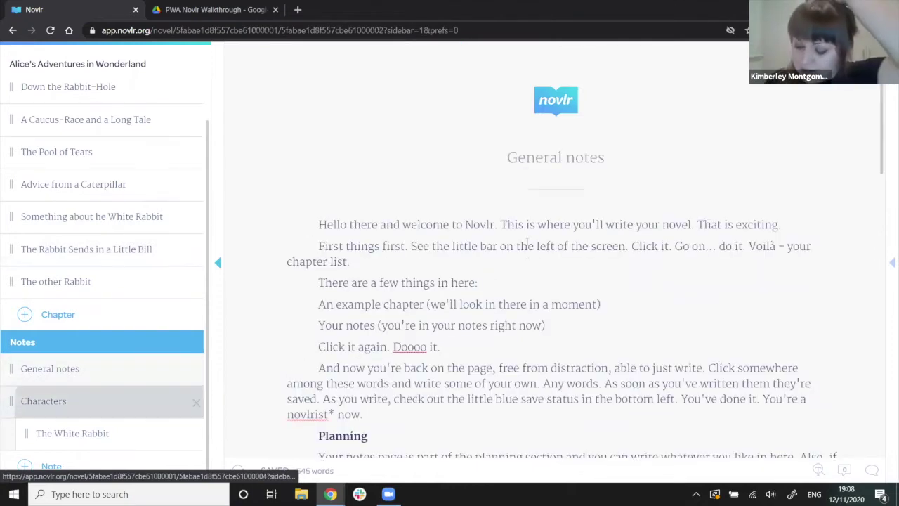
left_click(44, 401)
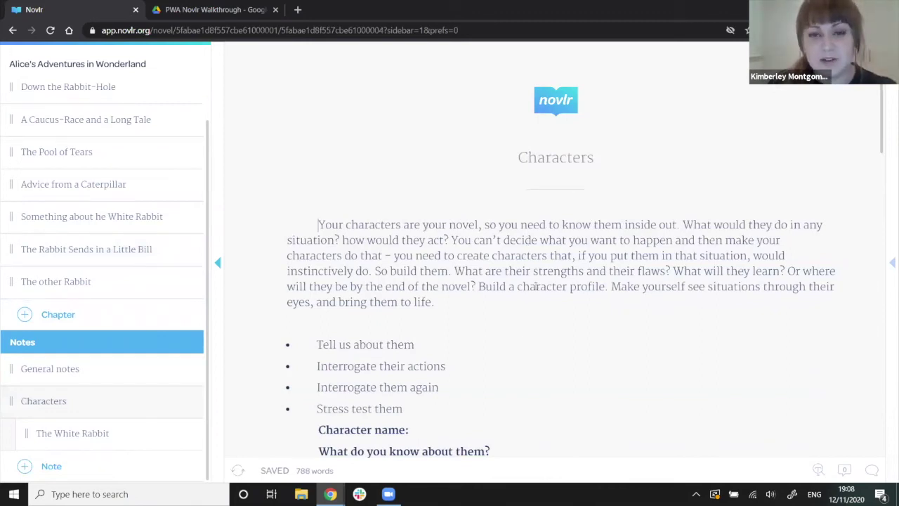
scroll(534, 270, "down", 2)
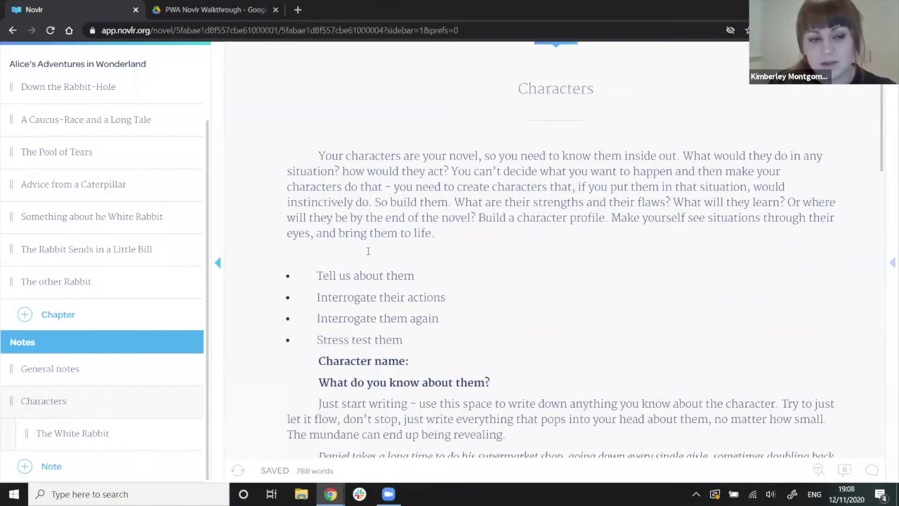
scroll(463, 265, "down", 10)
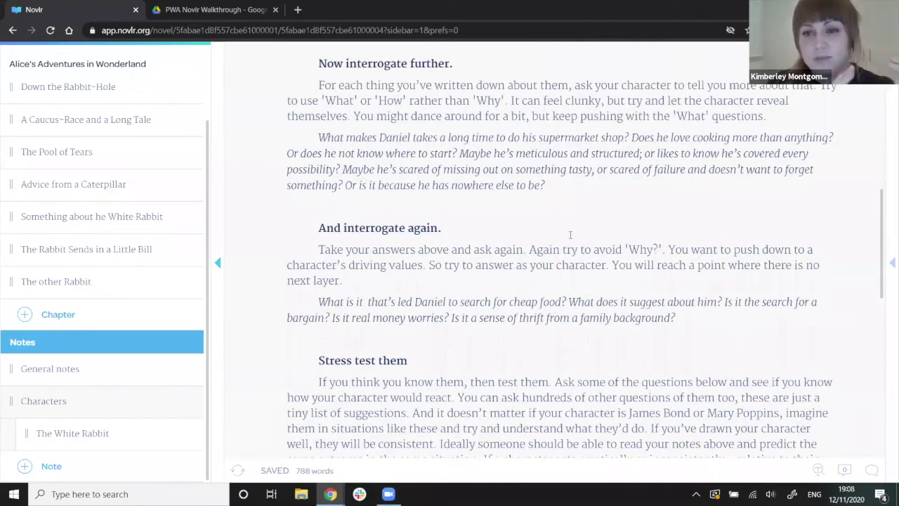
scroll(570, 235, "down", 1)
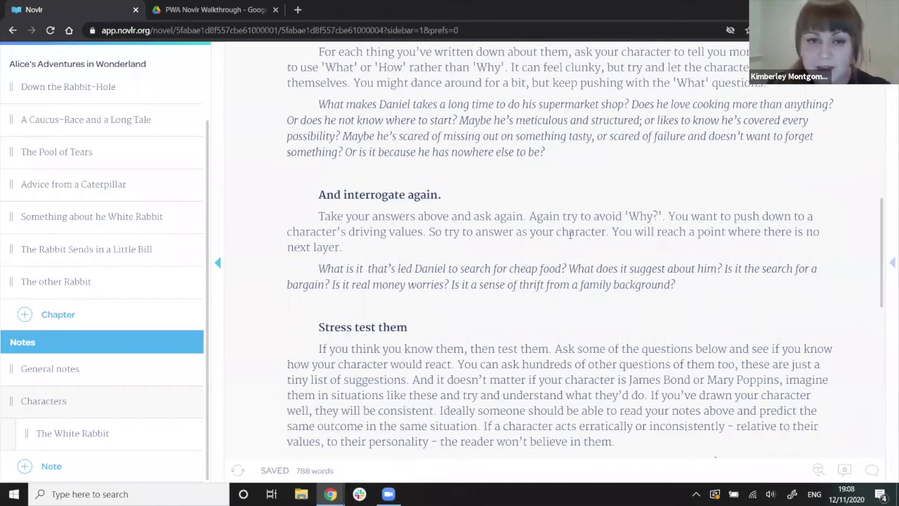
key("alt+Left")
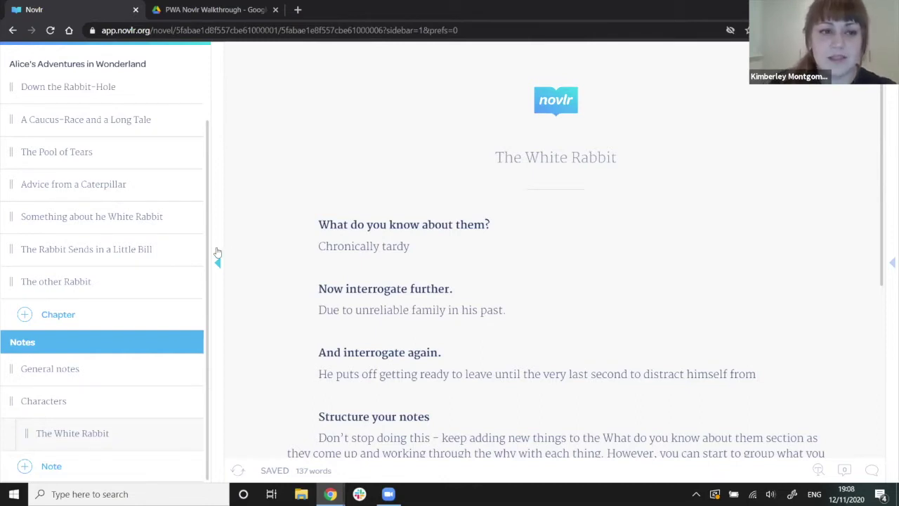
Hide the chapter list and scroll the preferences panel up to the Colour section.
left_click(217, 261)
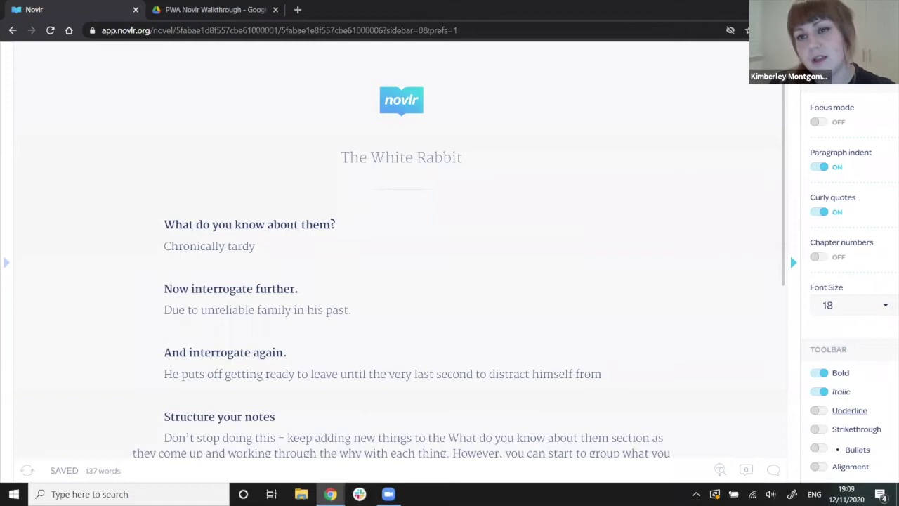
left_click(593, 269)
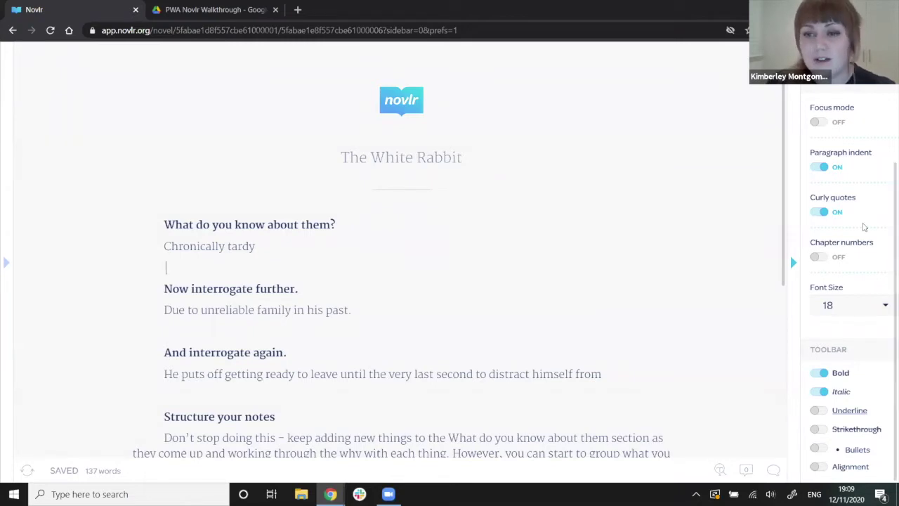
scroll(863, 231, "up", 2)
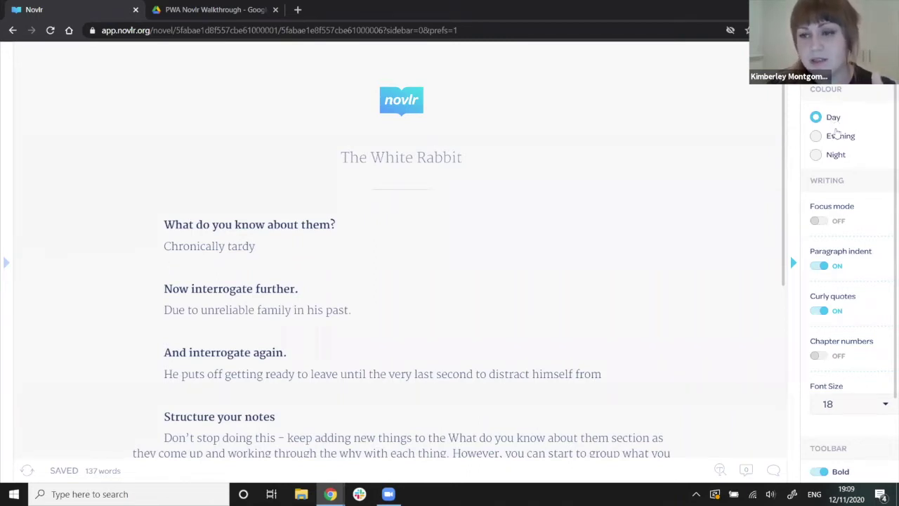
Switch the colour theme to Evening and scroll through the preferences.
left_click(837, 140)
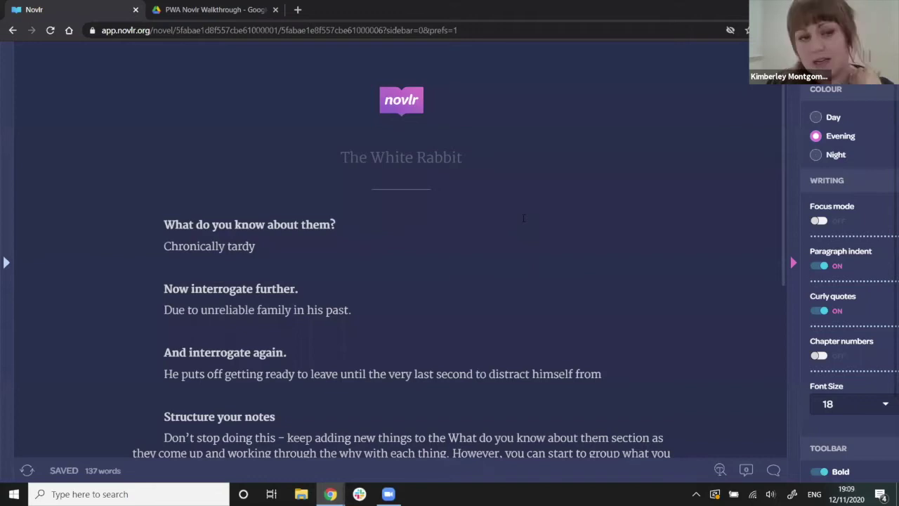
scroll(524, 218, "down", 1)
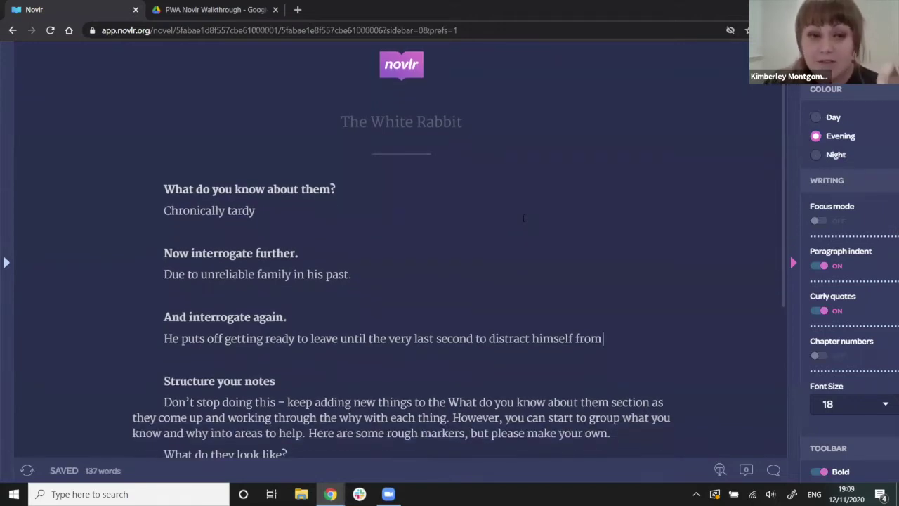
scroll(523, 218, "down", 2)
scroll(523, 218, "down", 2)
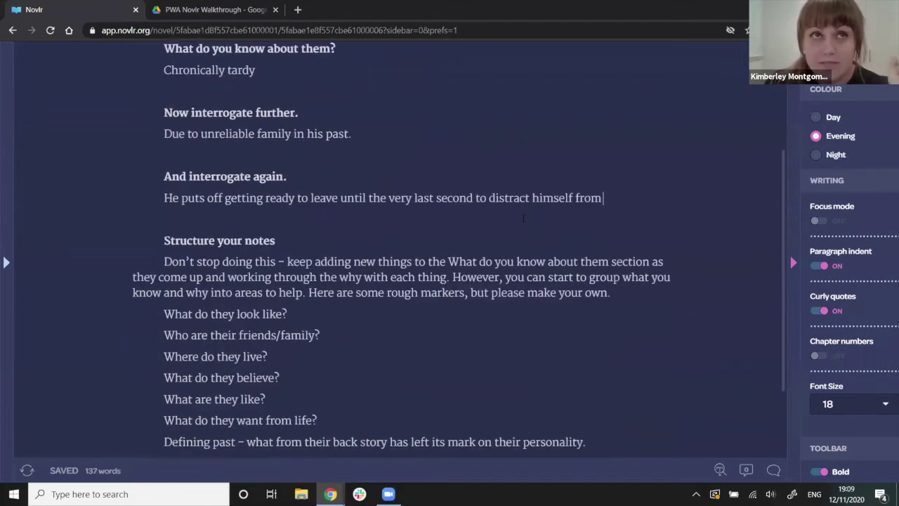
scroll(476, 284, "down", 2)
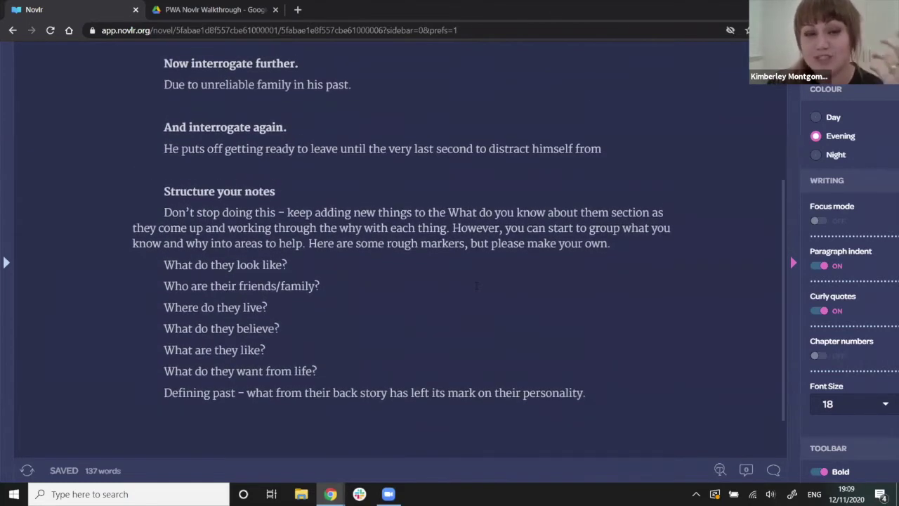
scroll(548, 266, "up", 5)
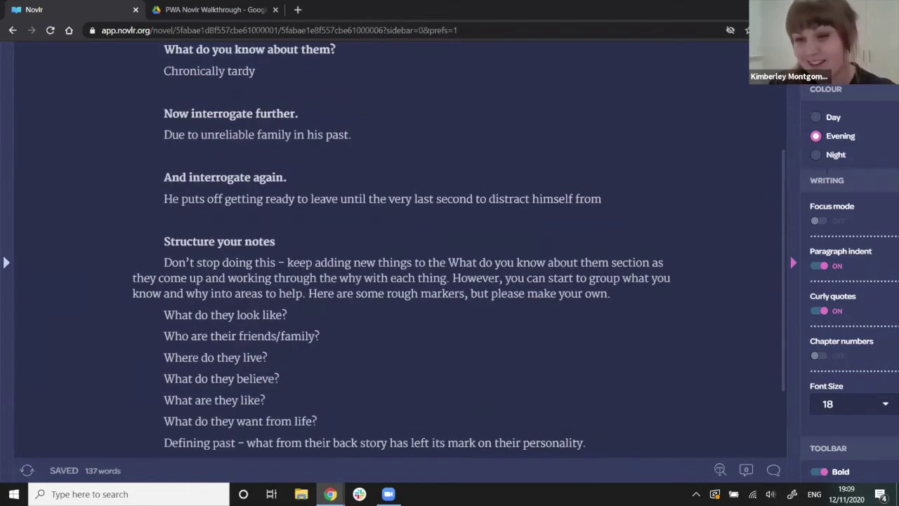
Try the Night theme, go back to Evening, and bring back the chapter list.
right_click(813, 157)
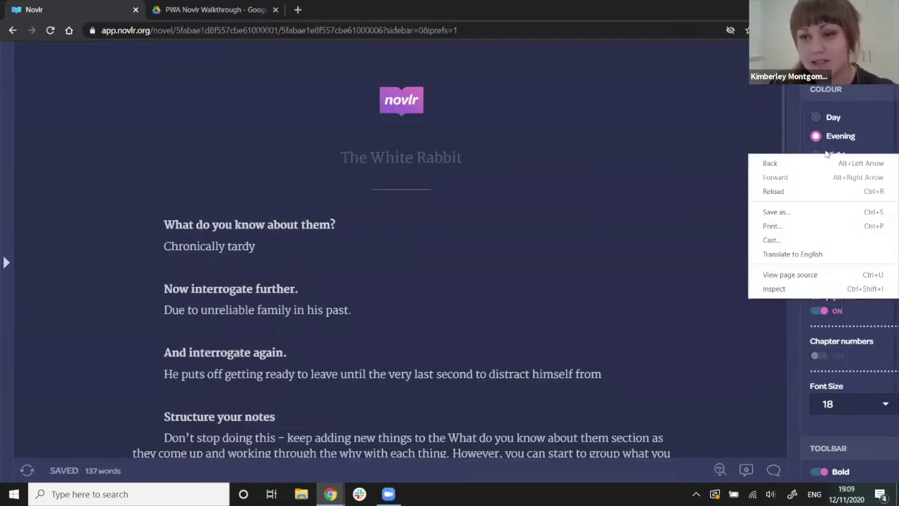
left_click(826, 155)
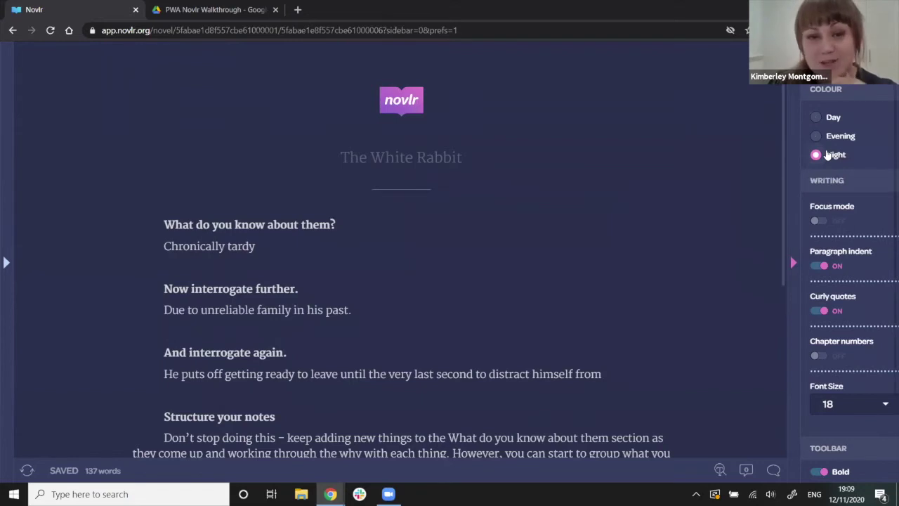
scroll(790, 253, "down", 1)
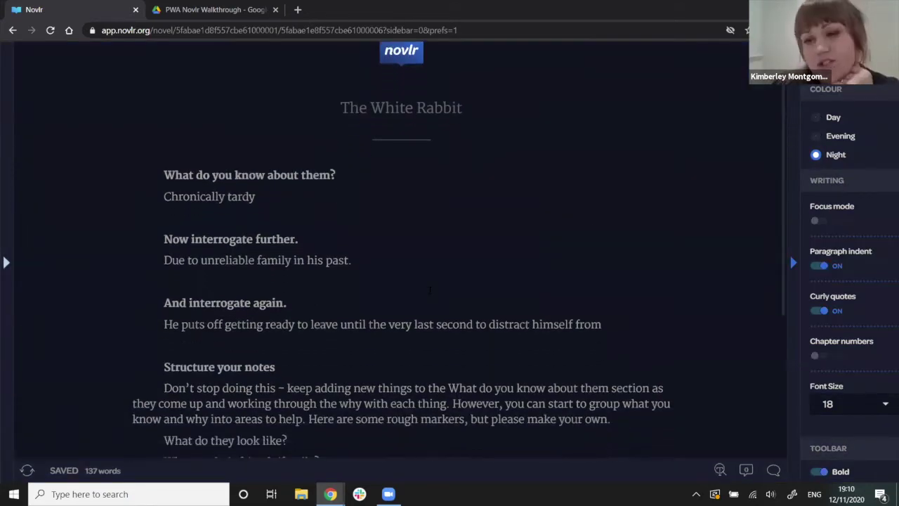
scroll(590, 228, "up", 1)
left_click(815, 136)
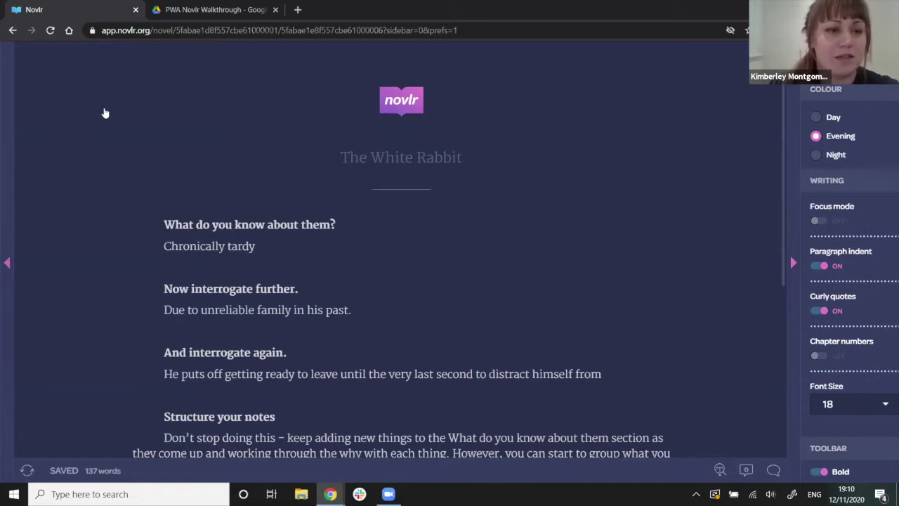
mouse_move(107, 116)
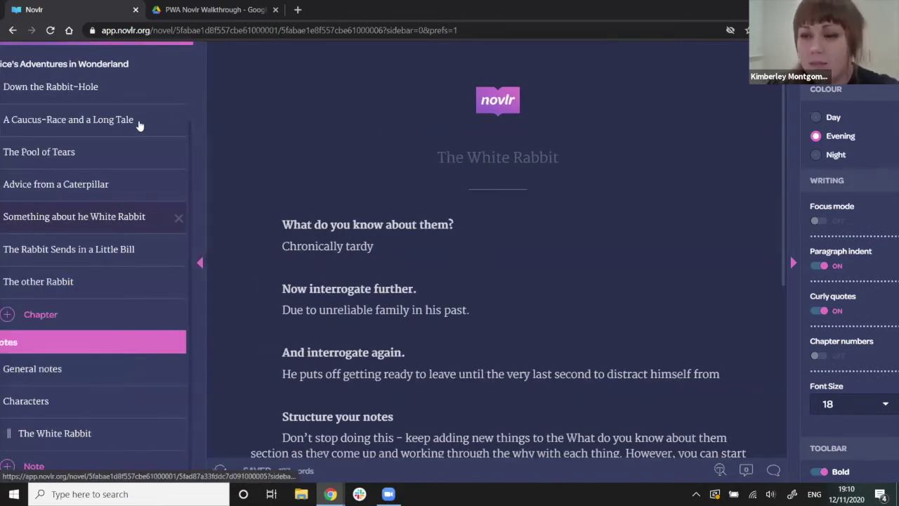
Open Down the Rabbit-Hole, turn Focus mode on, and place the caret after 'bold'.
left_click(198, 119)
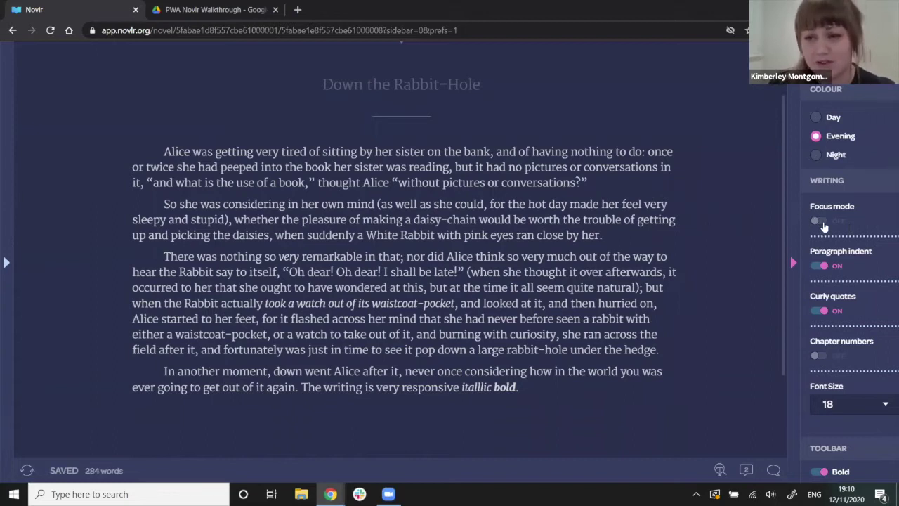
left_click(820, 222)
left_click(565, 411)
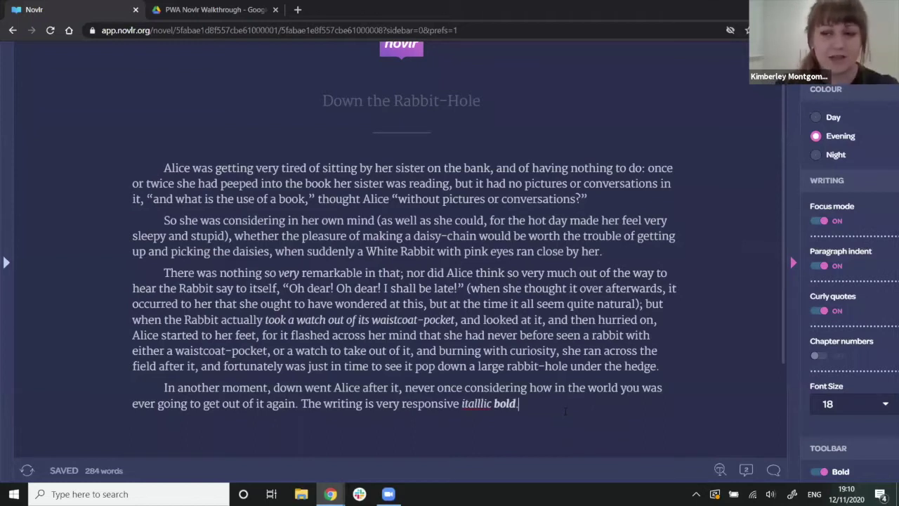
In focus mode, add the closing paragraph 'Everything in the screen is about to disappear… Just me and the word'.
key("Return")
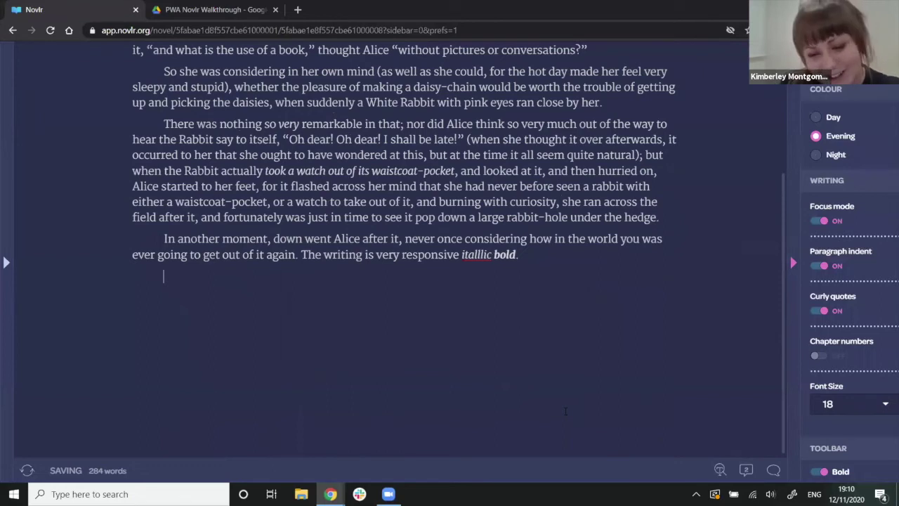
type("Eve")
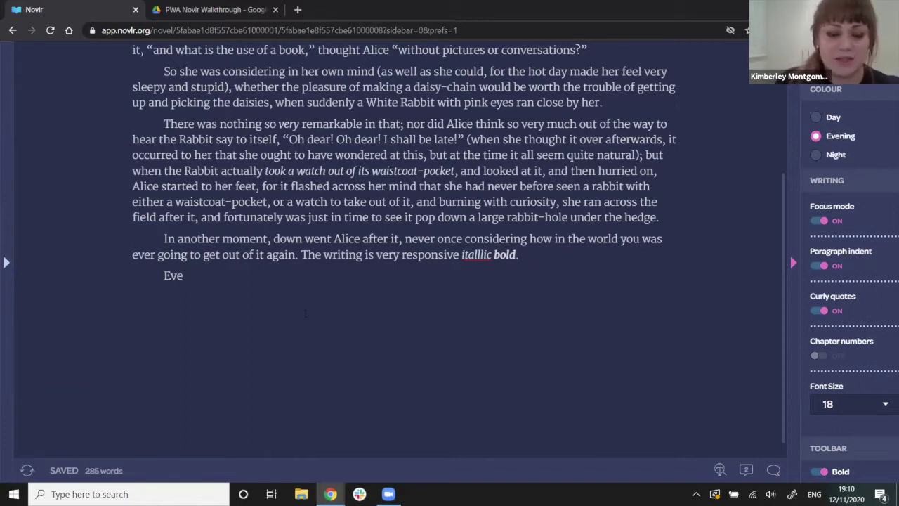
type("r")
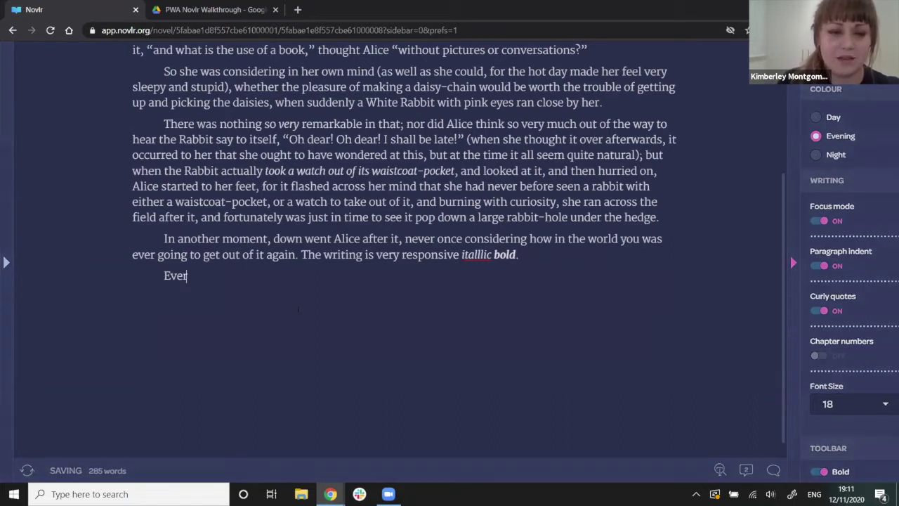
type("ything")
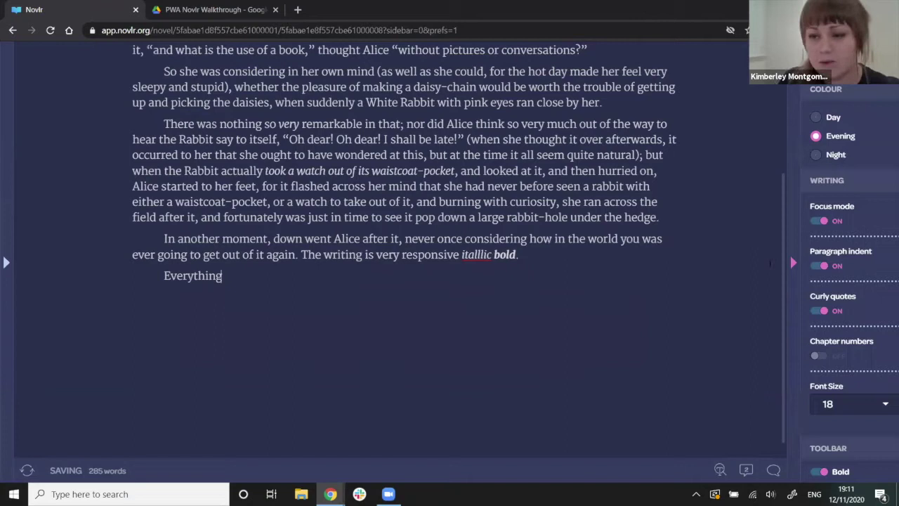
type(" in the")
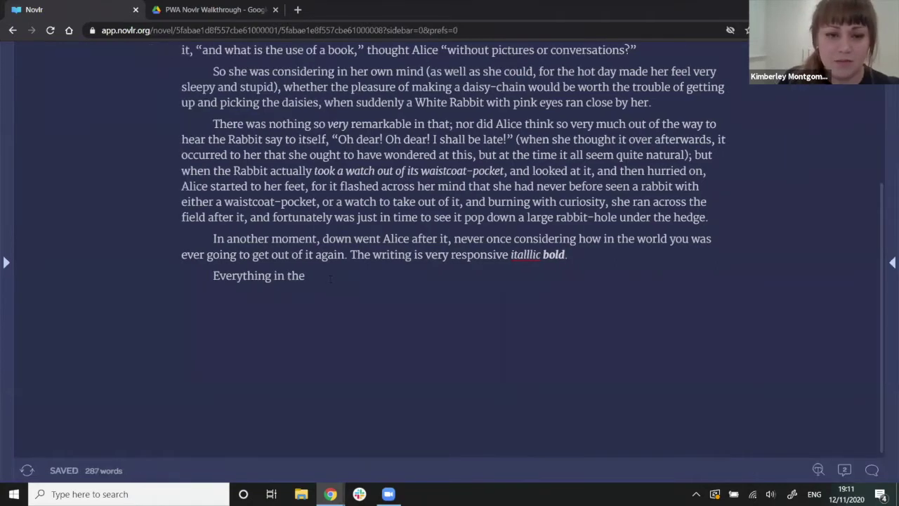
type(" scre")
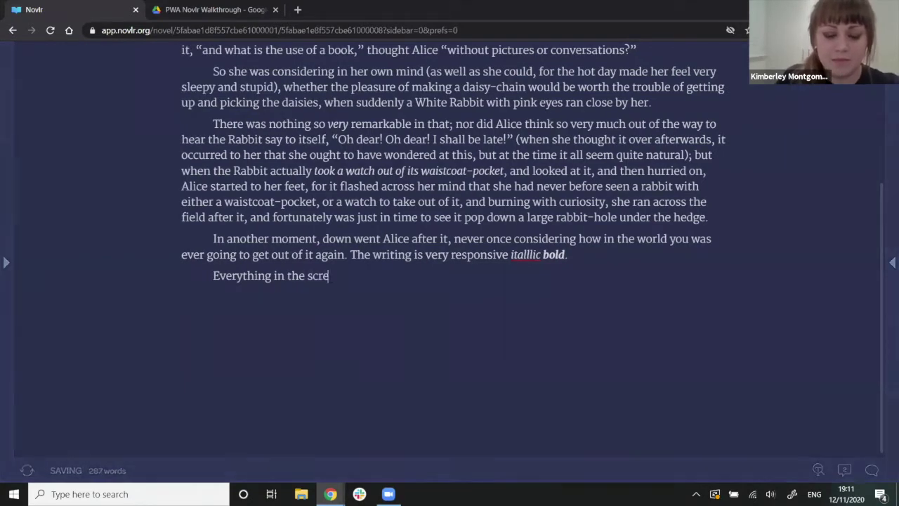
type("en is about to d")
type("isappear w")
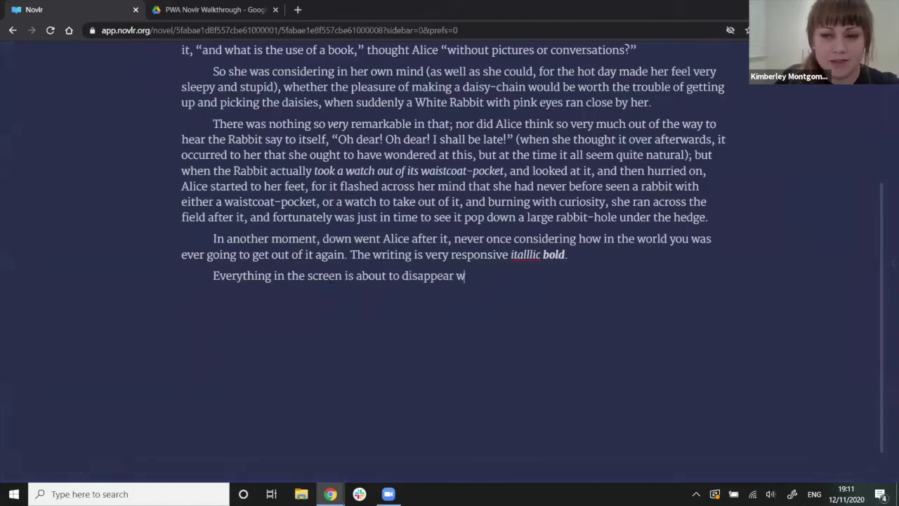
type("hen I start")
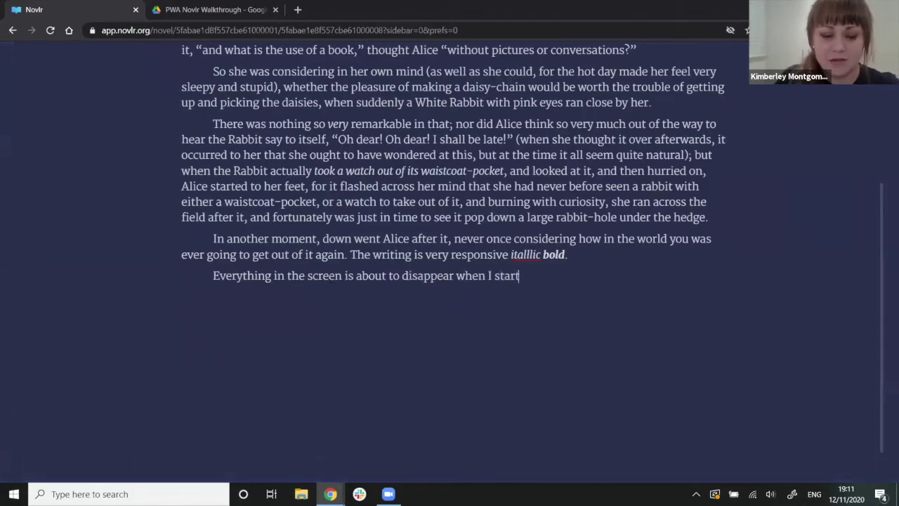
type(" typing. Just m")
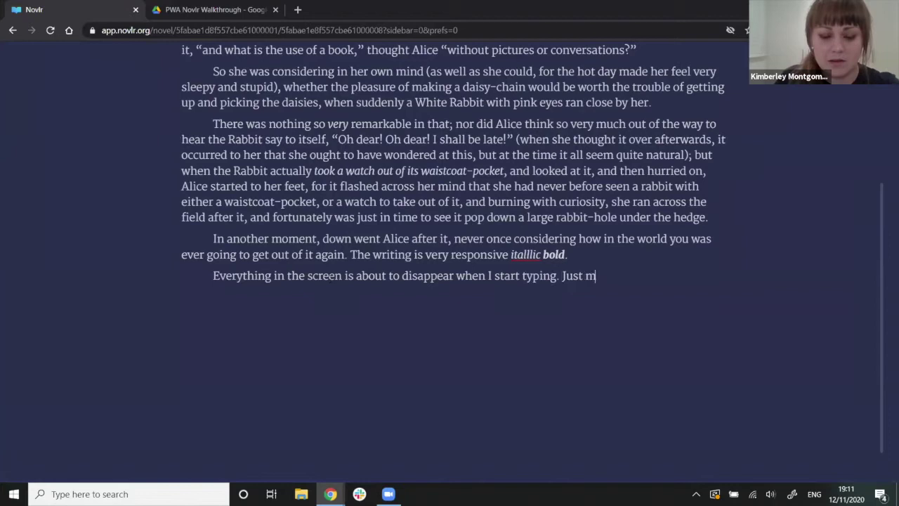
type("e and the word")
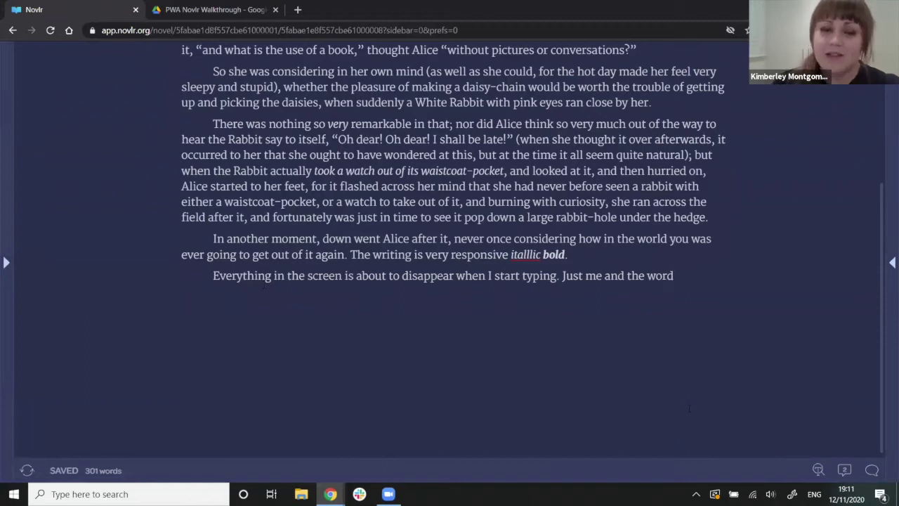
scroll(526, 361, "up", 1)
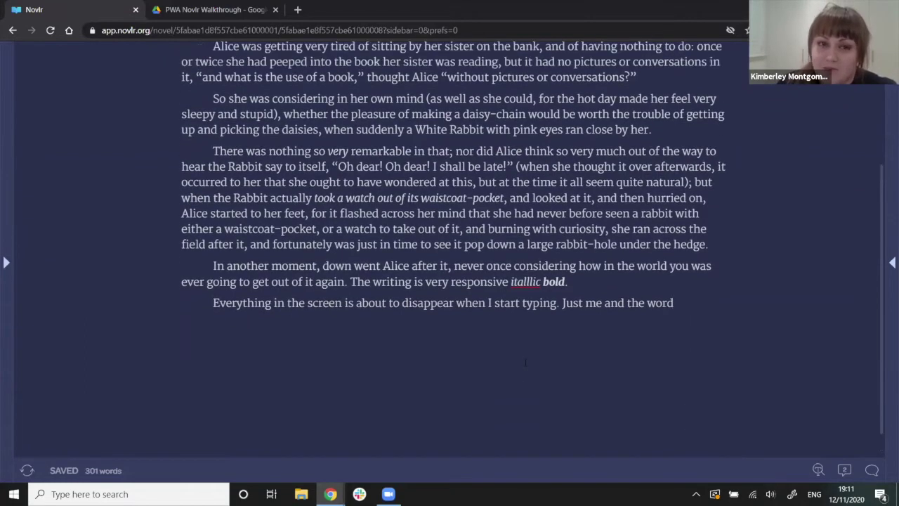
scroll(526, 361, "up", 3)
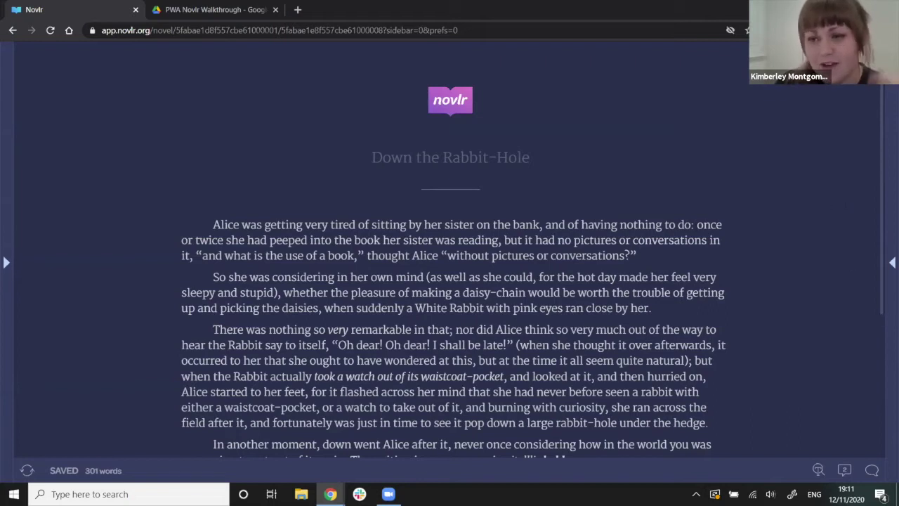
In writing preferences, turn focus mode off and toggle paragraph indents off and back on.
left_click(892, 261)
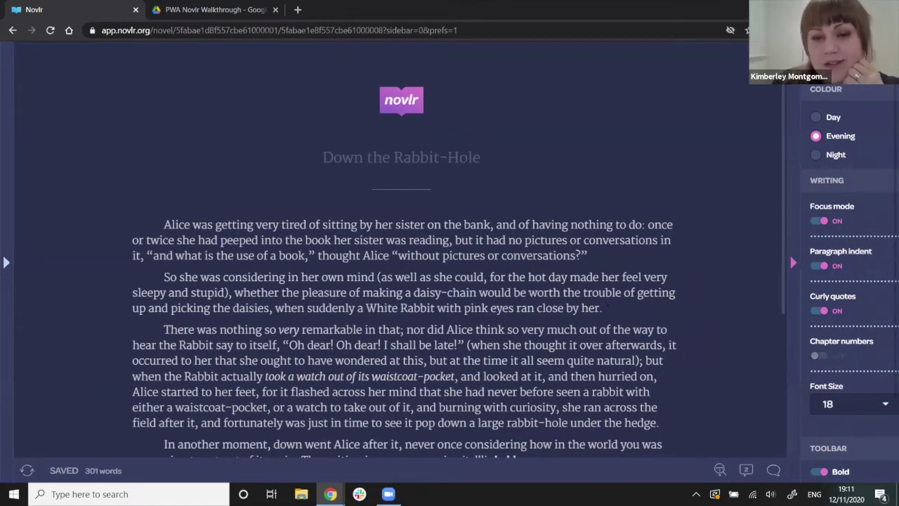
left_click(818, 221)
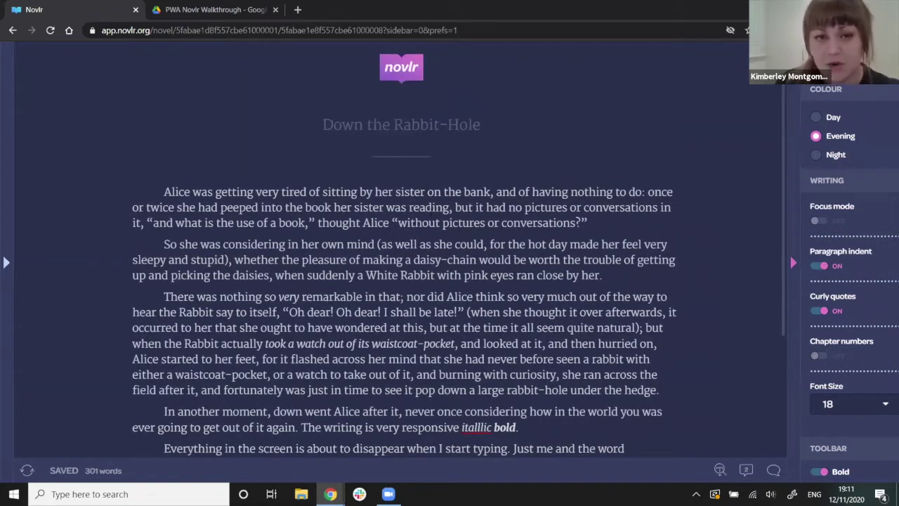
left_click(818, 266)
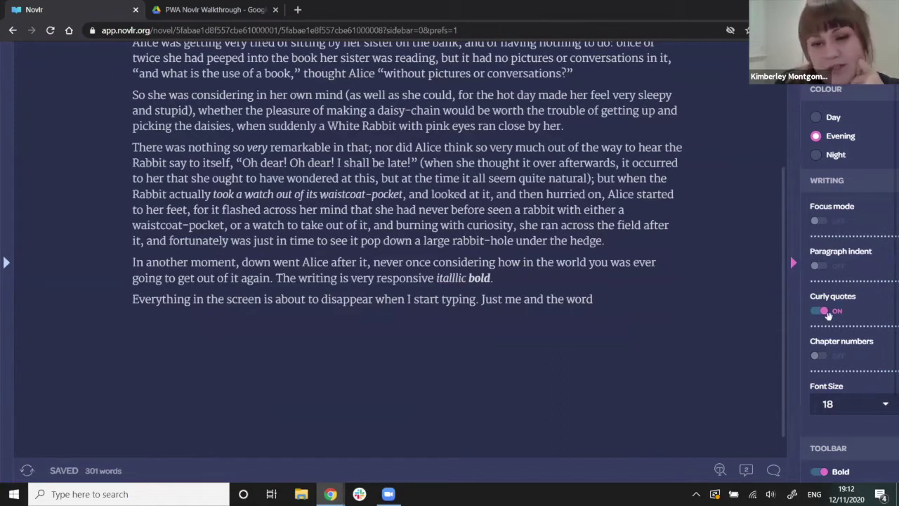
scroll(778, 358, "up", 3)
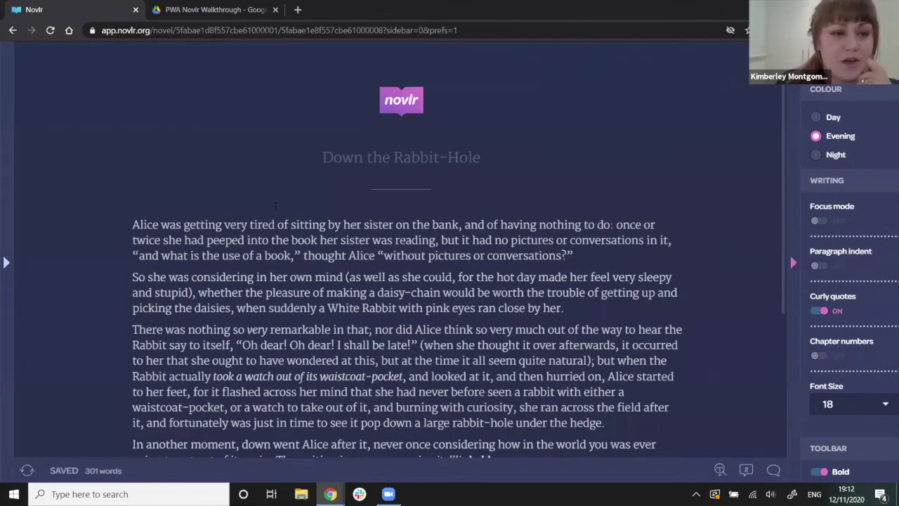
left_click(818, 265)
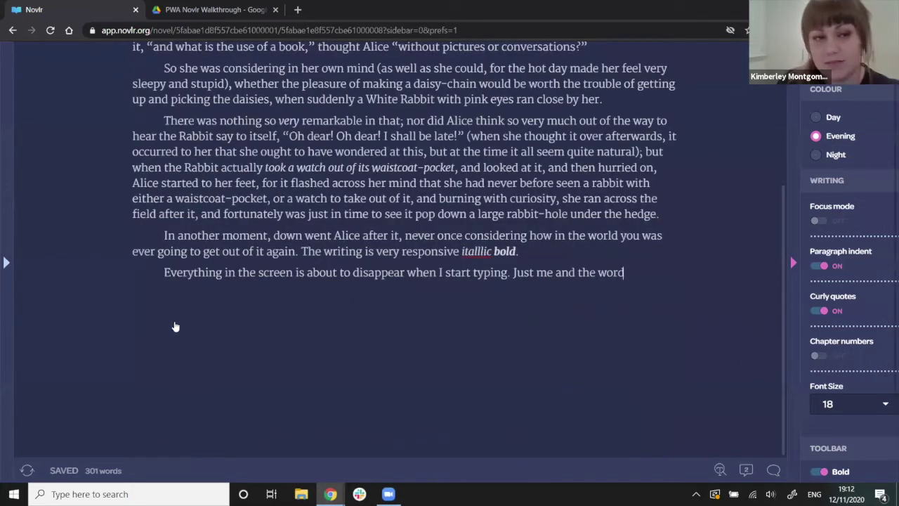
Show the chapter list and toggle chapter numbers on, then off again.
left_click(6, 261)
left_click(819, 356)
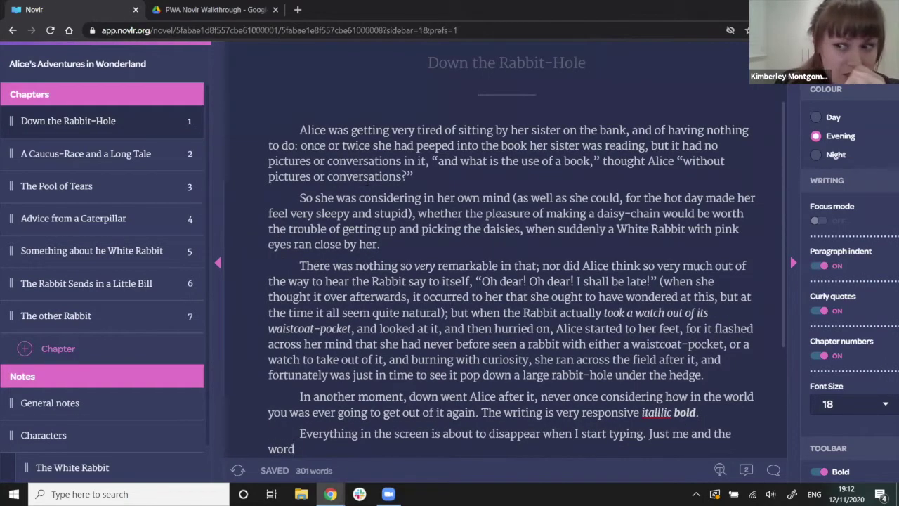
left_click(821, 357)
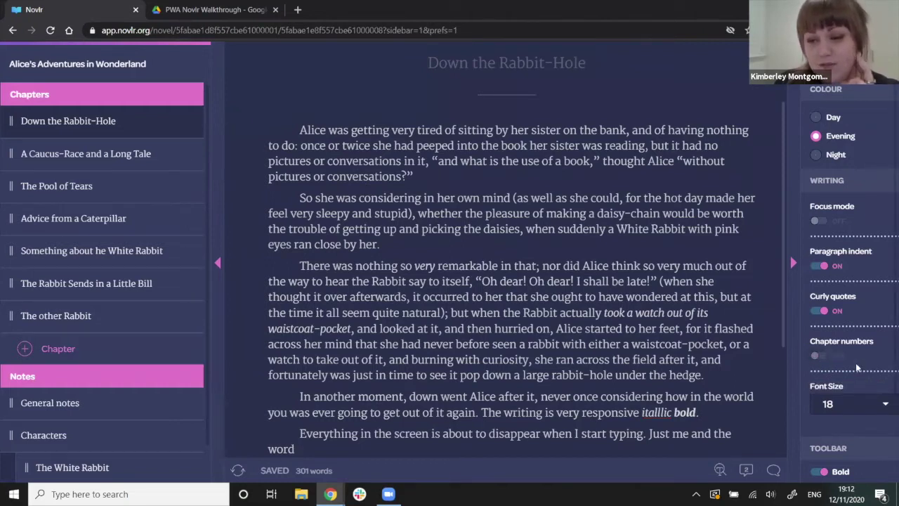
scroll(855, 366, "down", 1)
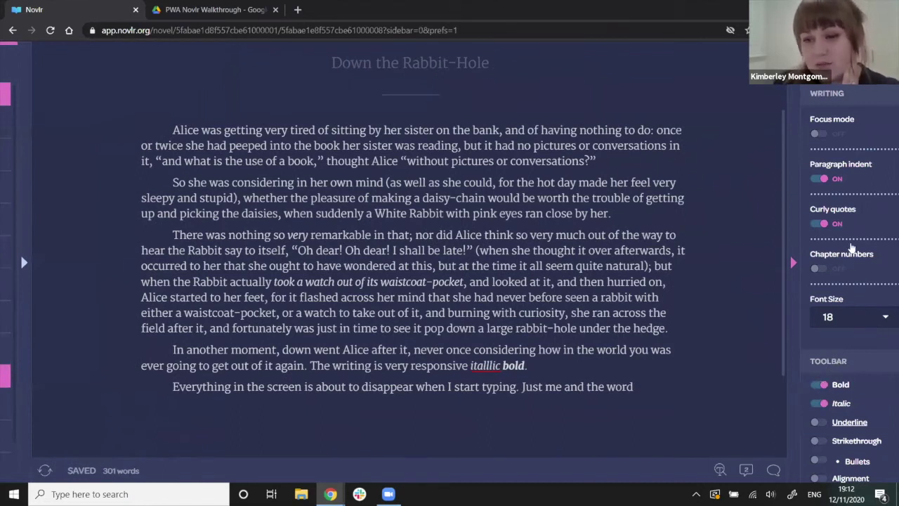
Set the manuscript font size to 20, then leave the editor for the novel dashboard.
left_click(849, 317)
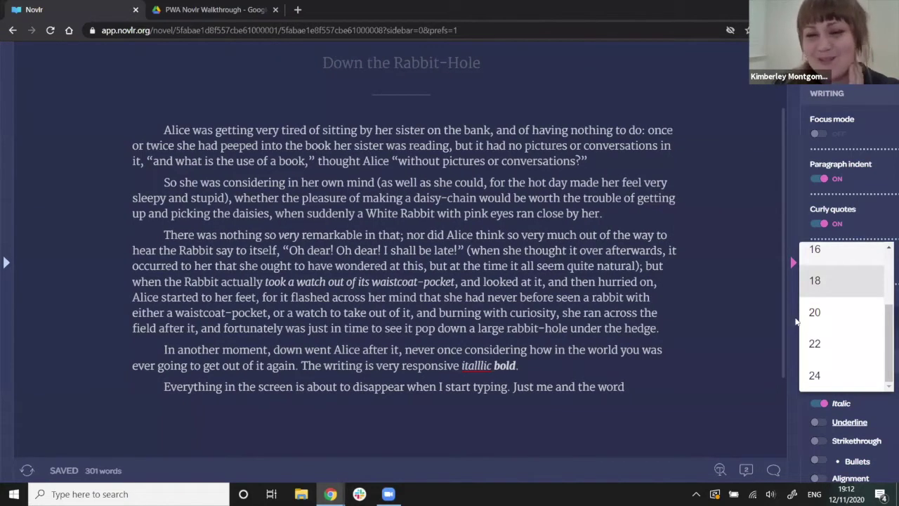
left_click(857, 320)
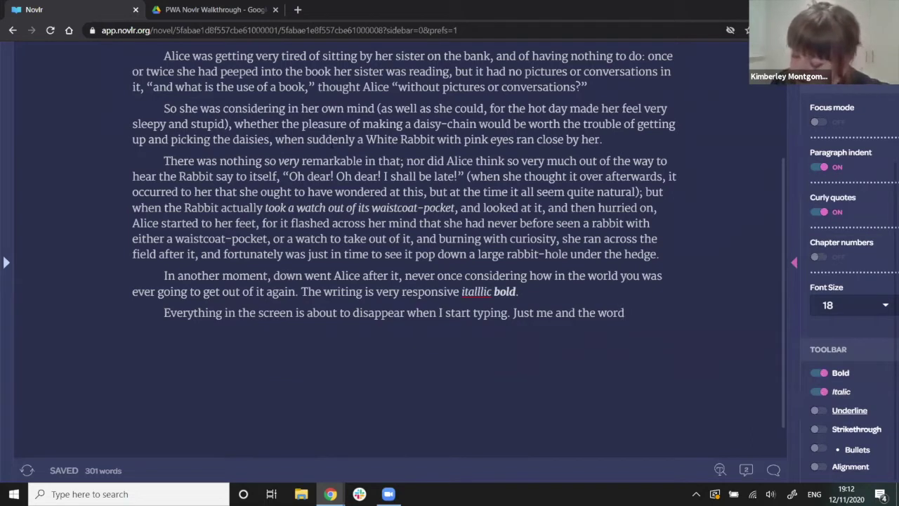
left_click(331, 143)
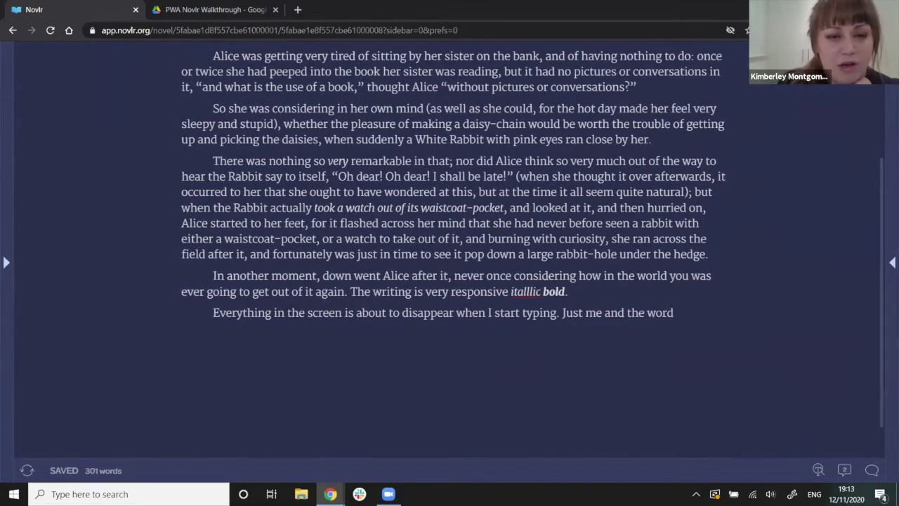
scroll(888, 193, "up", 3)
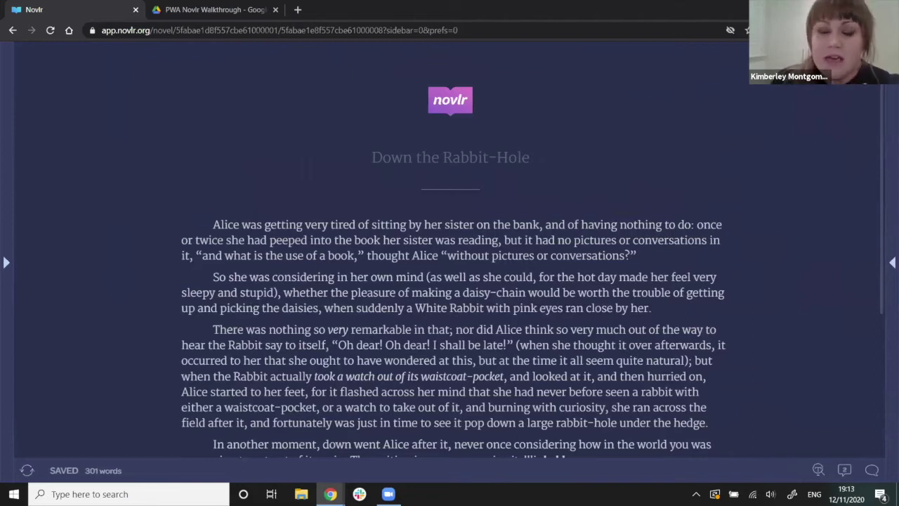
left_click(892, 262)
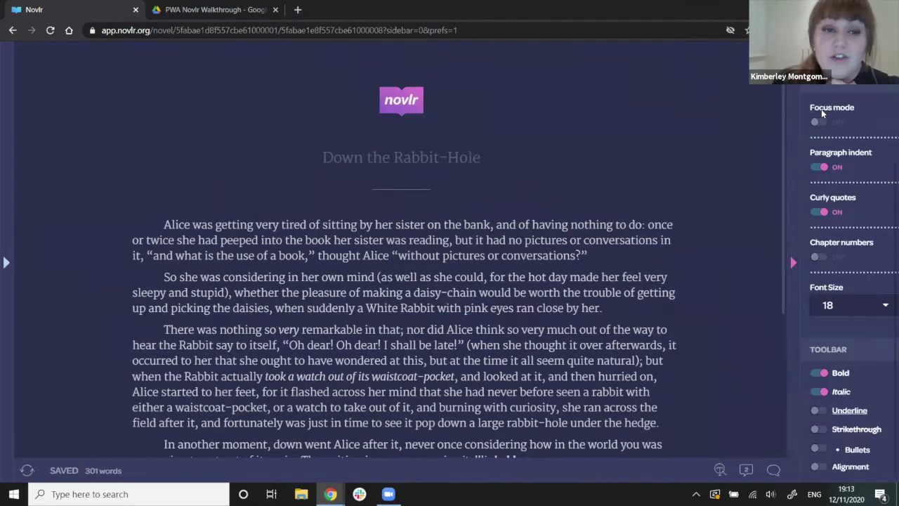
left_click(821, 108)
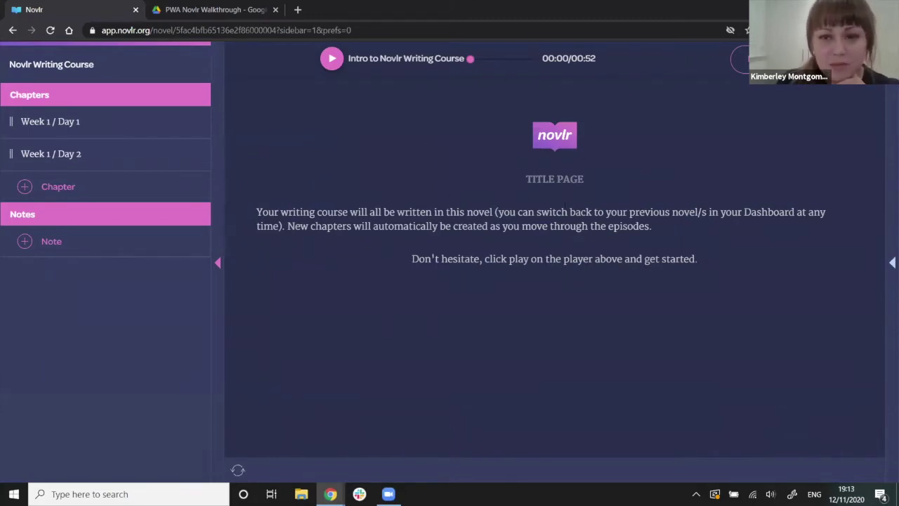
Open the Week 1 / Day 1 and Week 1 / Day 2 chapters and type some sample text.
left_click(134, 131)
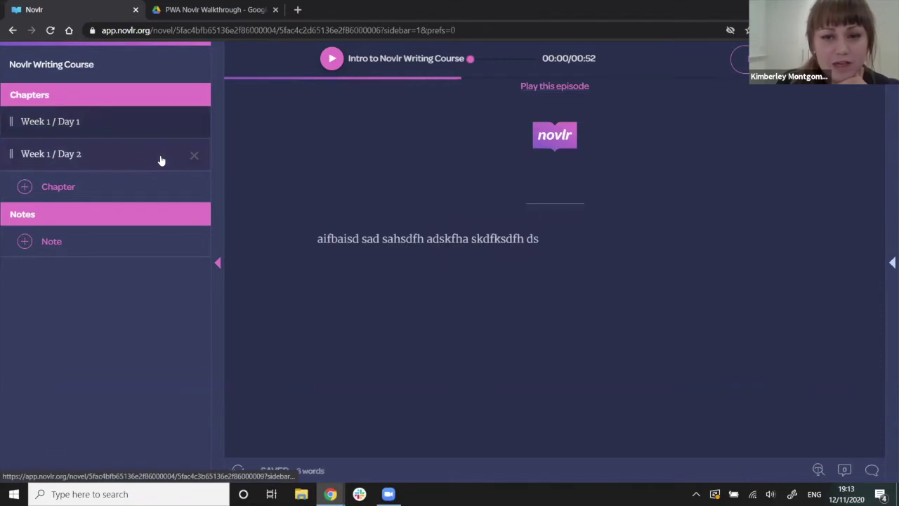
left_click(160, 161)
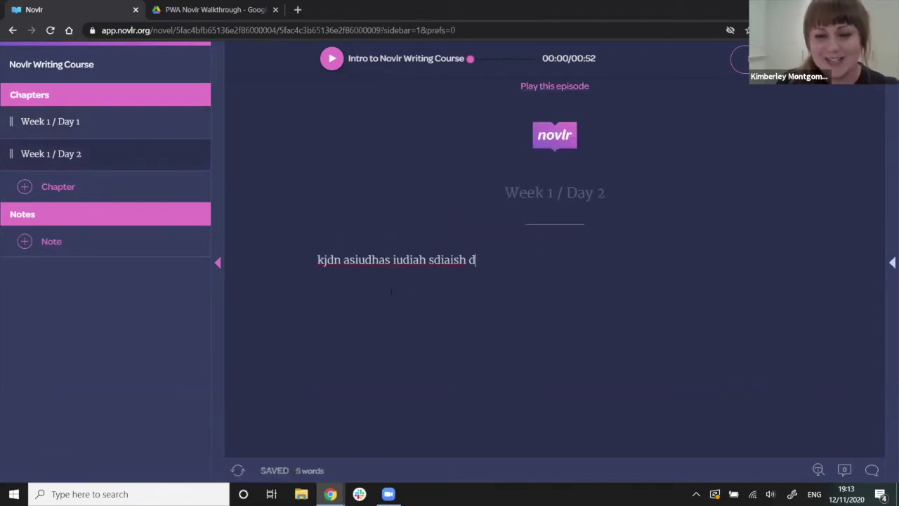
type("i uhdsiuhdidshfids")
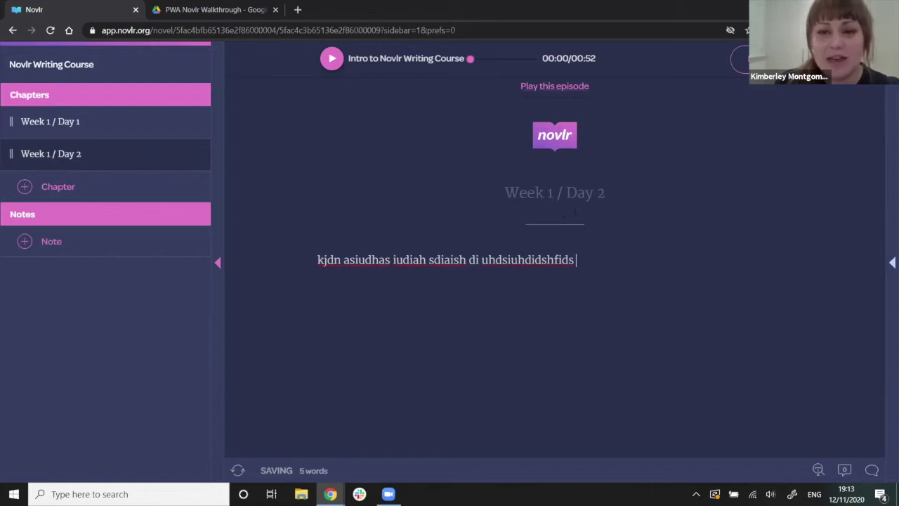
Play and pause the Week 1 / Day 2 episode, type more text, and open preferences.
left_click(554, 85)
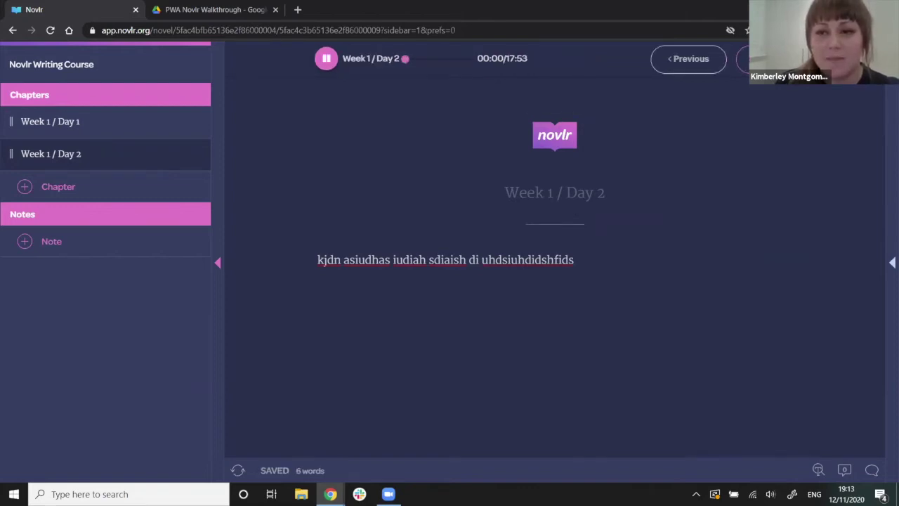
left_click(326, 59)
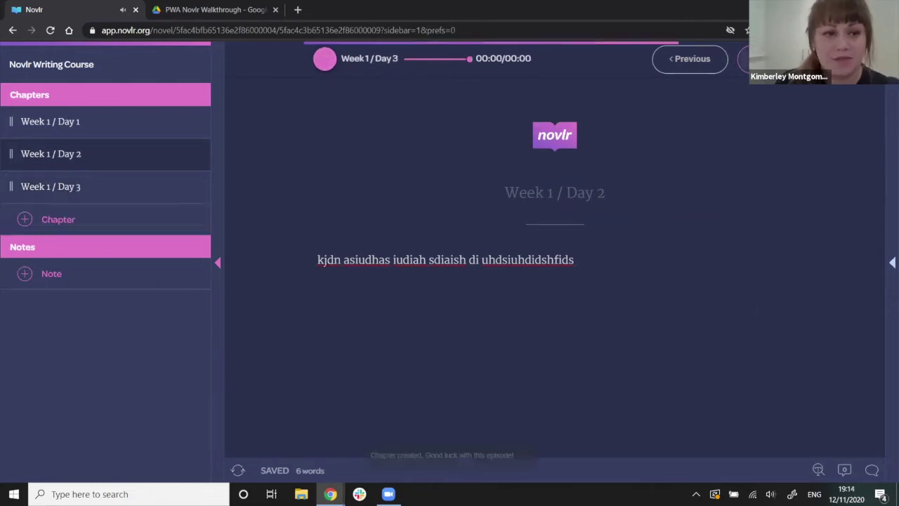
type("jhbdfsdjfdskn")
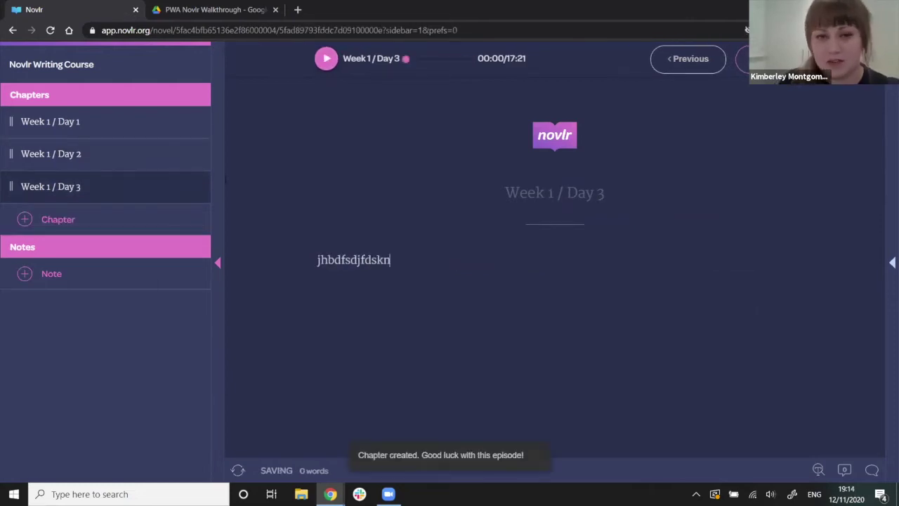
left_click(887, 160)
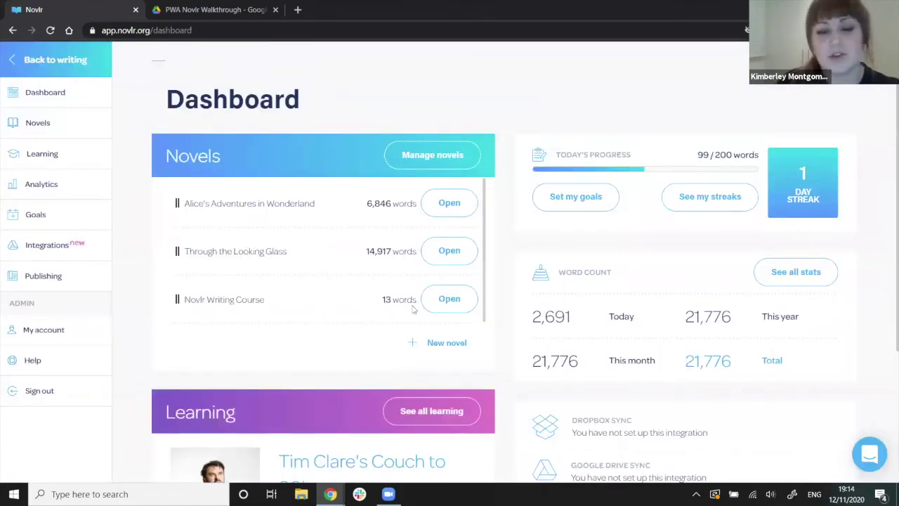
Open Alice's Adventures in Wonderland, showing then hiding the chapter list and writing preferences panels.
left_click(450, 203)
left_click(6, 201)
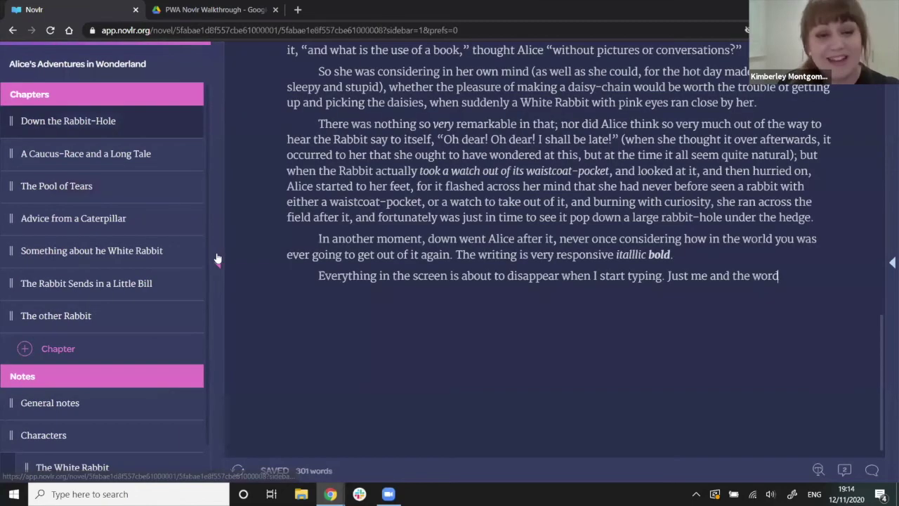
left_click(797, 278)
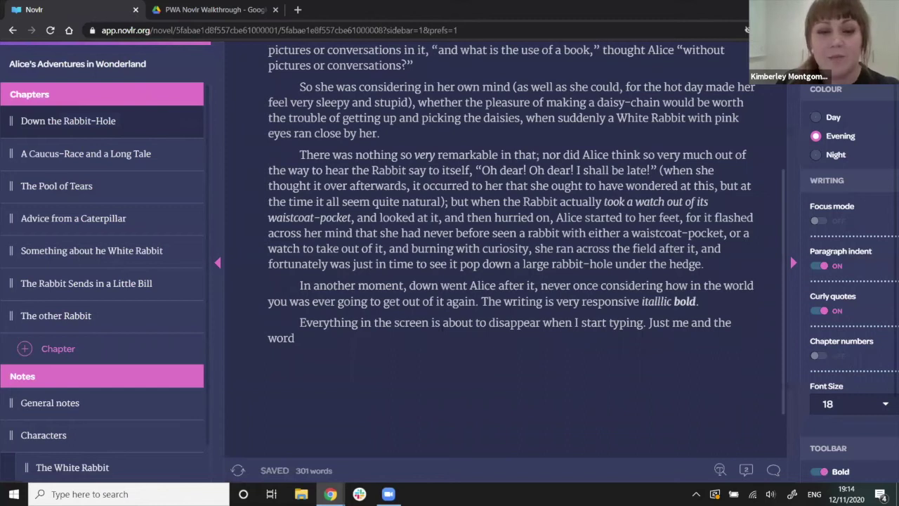
left_click(218, 262)
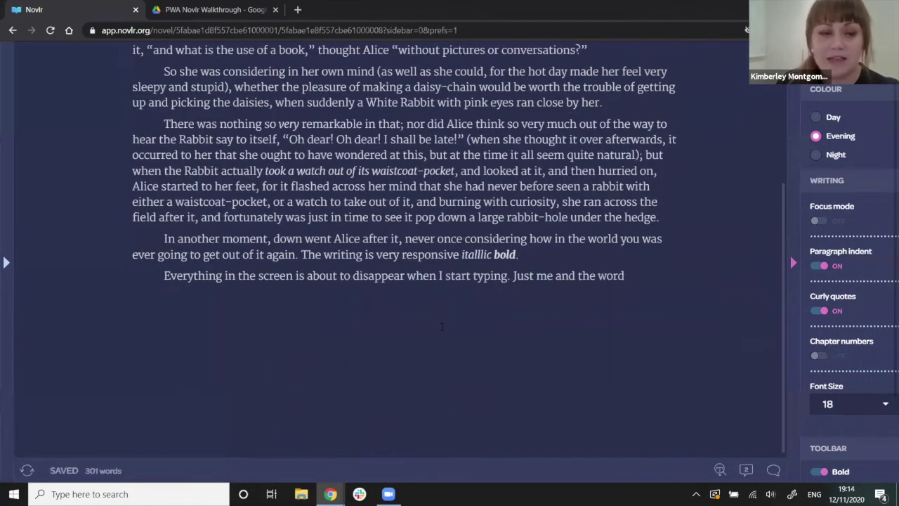
left_click(792, 261)
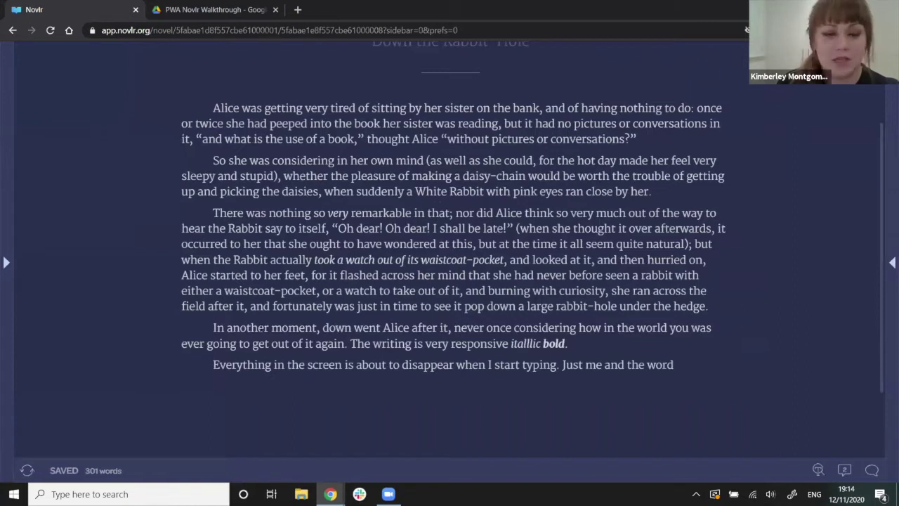
scroll(449, 281, "up", 3)
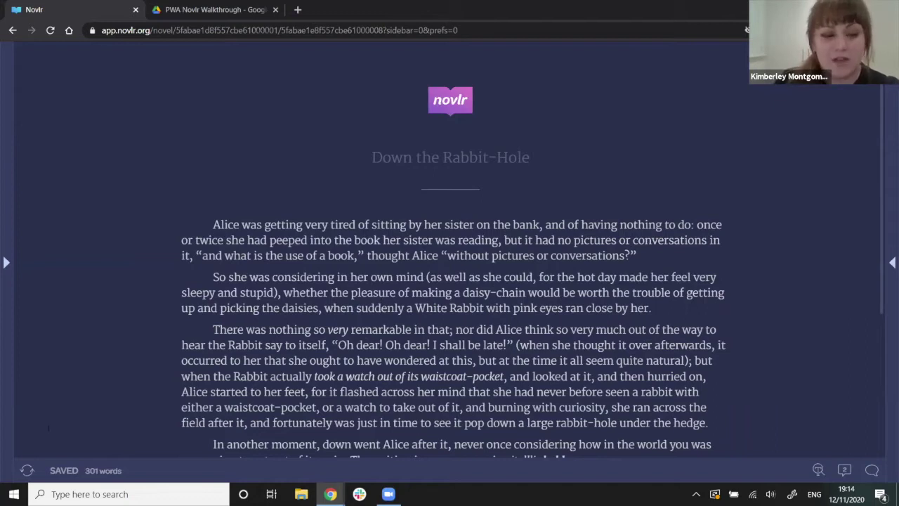
Preview an older saved version of the chapter from its version history.
left_click(26, 472)
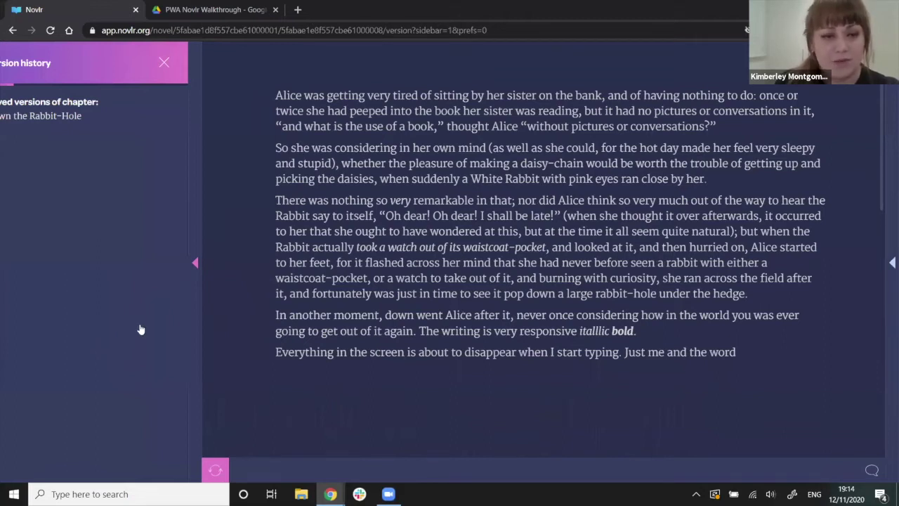
scroll(105, 411, "down", 5)
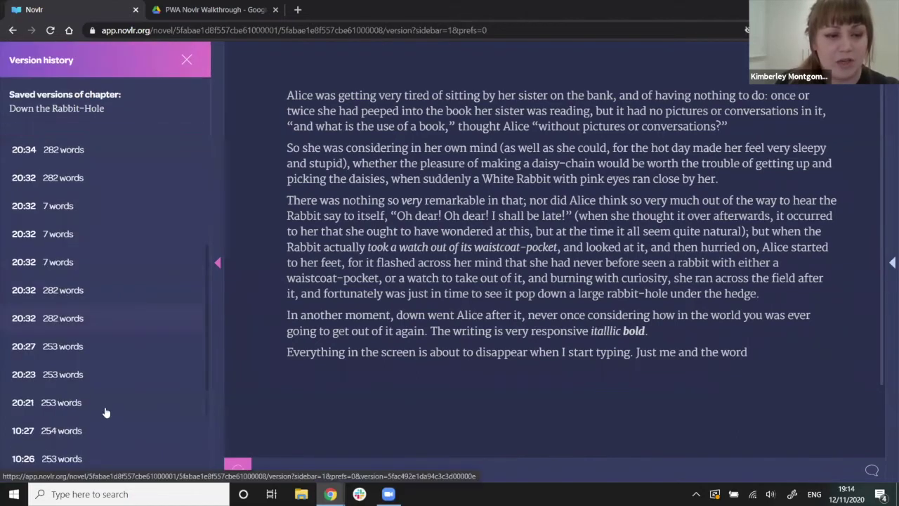
left_click(111, 438)
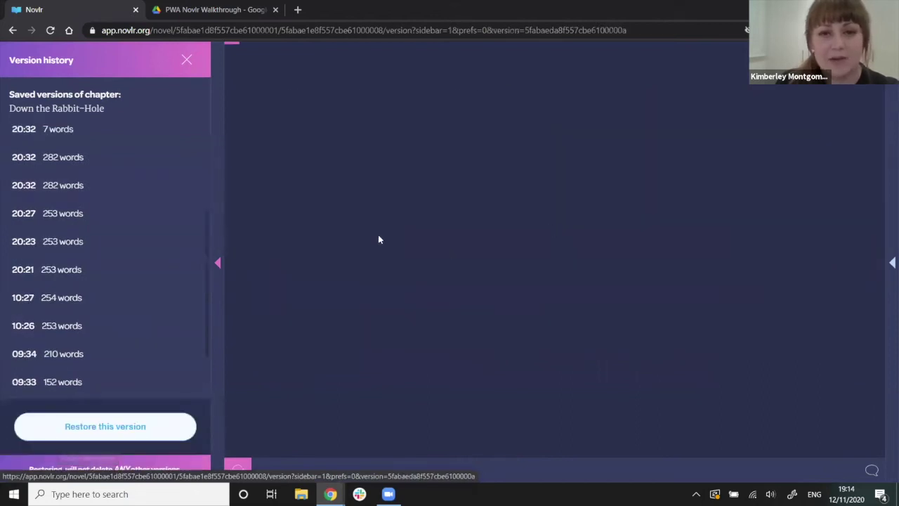
triple_click(365, 96)
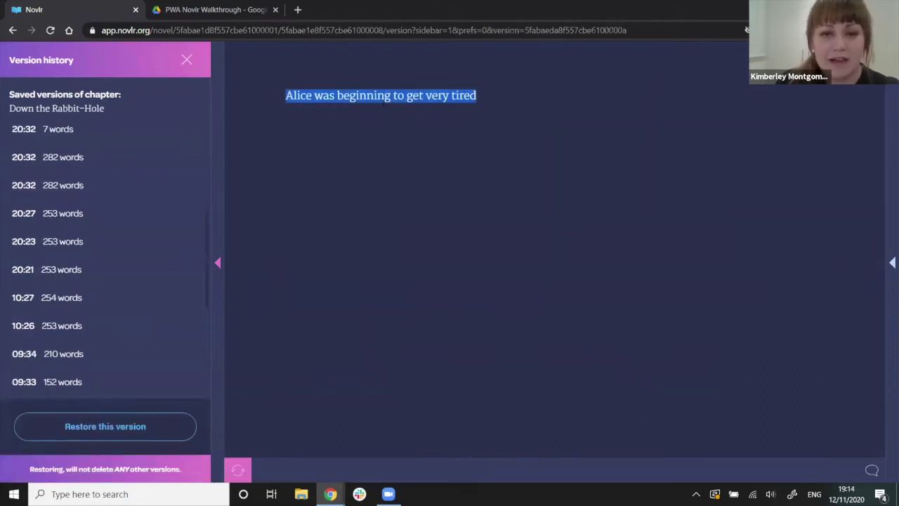
left_click(383, 102)
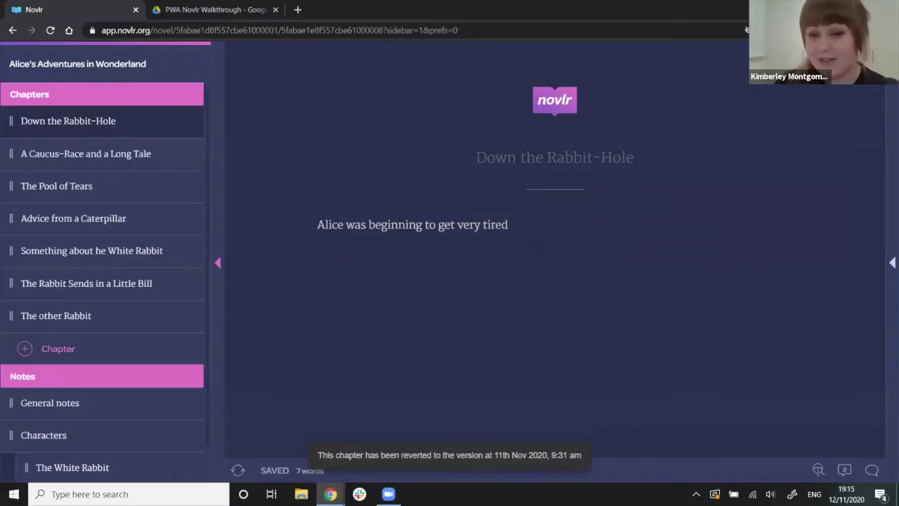
Preview the 301-word version in version history and restore it.
left_click(239, 470)
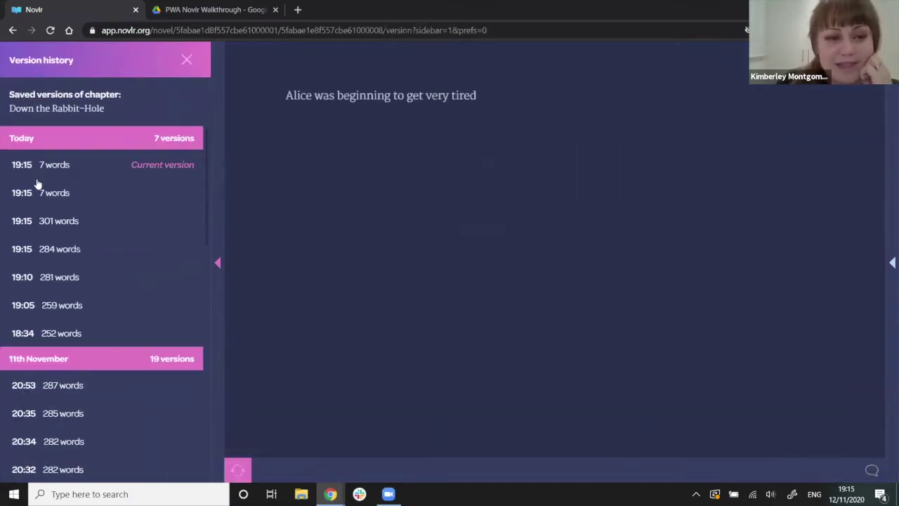
left_click(97, 234)
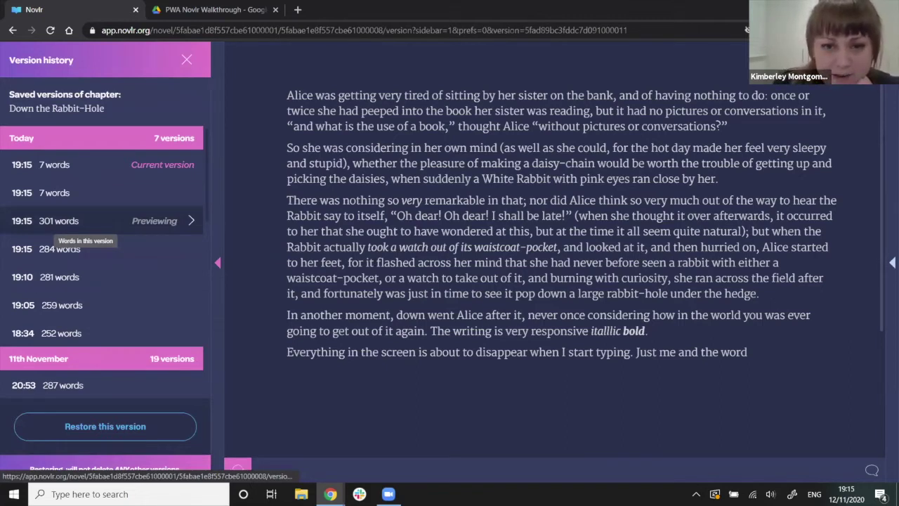
left_click(105, 427)
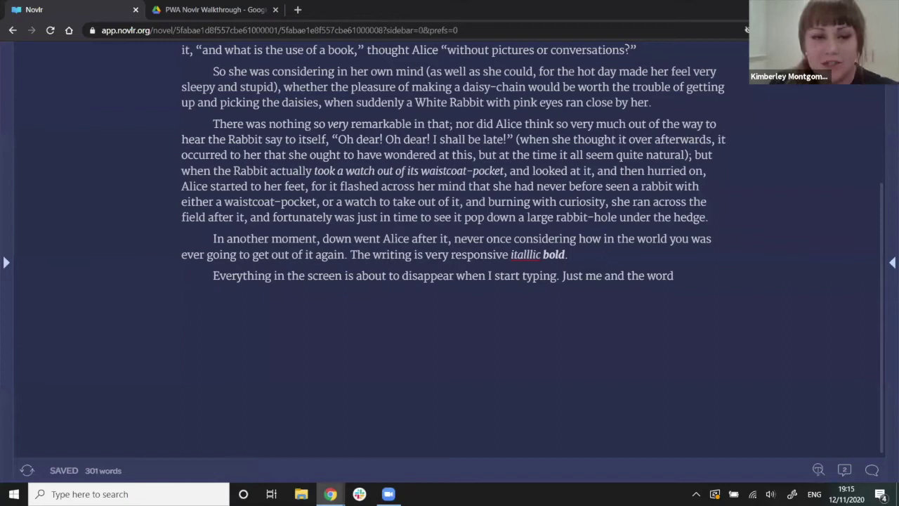
Turn on proofreading suggestions for the Down the Rabbit-Hole chapter.
scroll(449, 253, "up", 2)
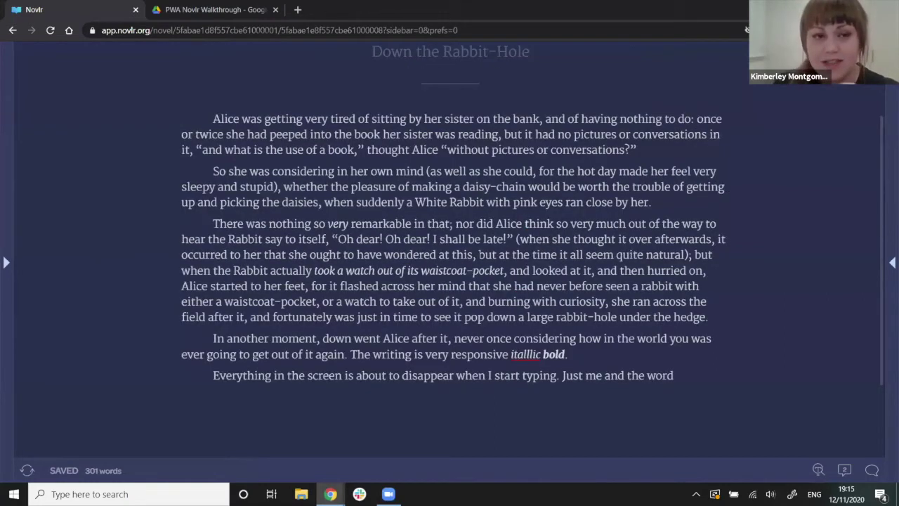
scroll(450, 253, "up", 1)
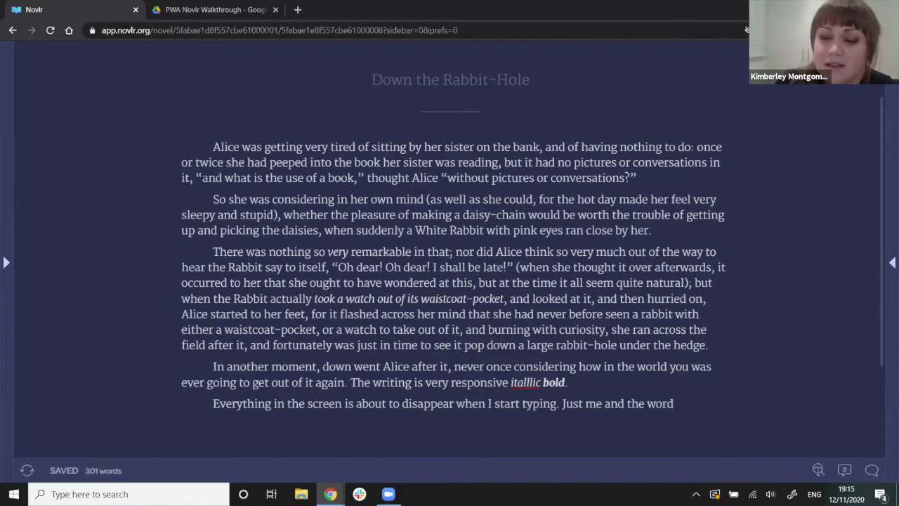
left_click(818, 470)
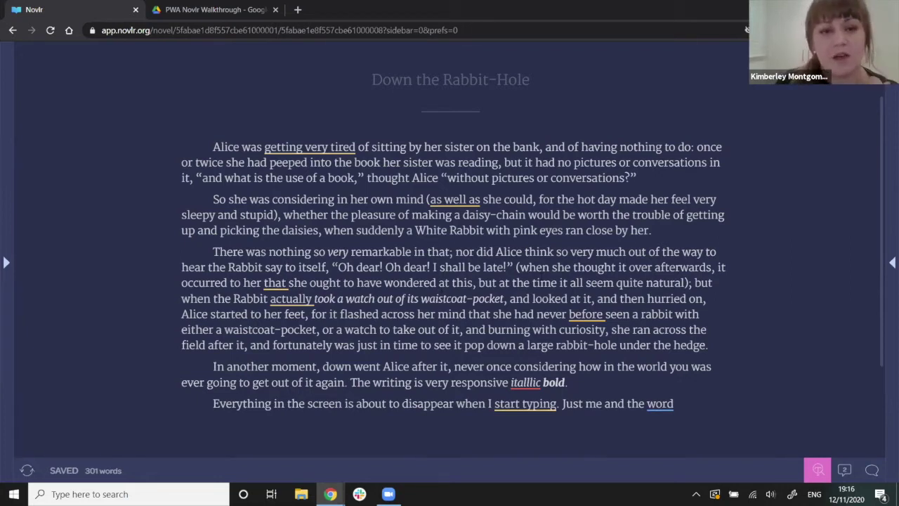
Accept suggestions: 'tiring' for 'getting very tired', drop 'actually', fix 'itallic', add full stop after 'word'.
mouse_move(312, 148)
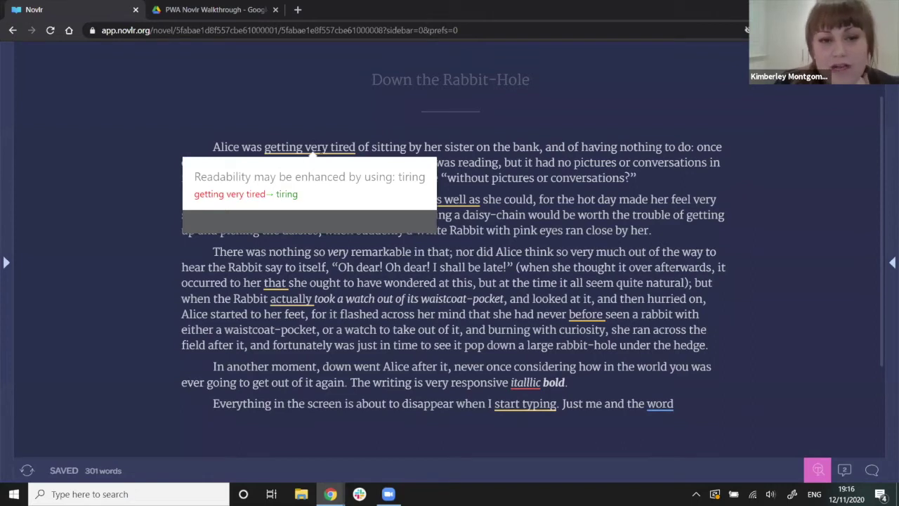
left_click(287, 193)
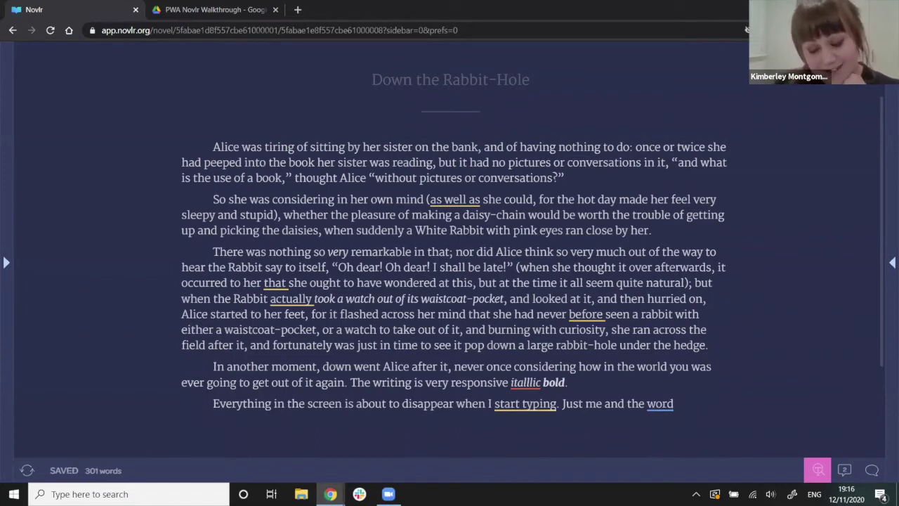
left_click(291, 300)
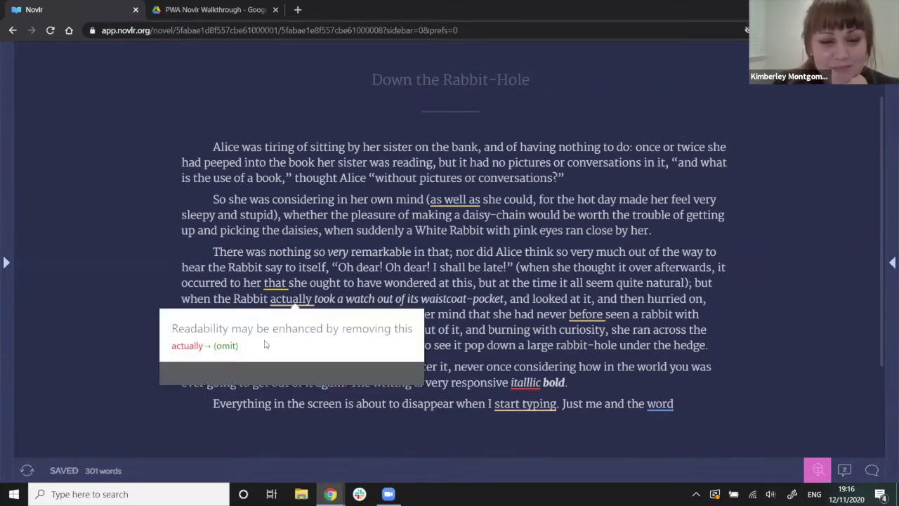
left_click(234, 348)
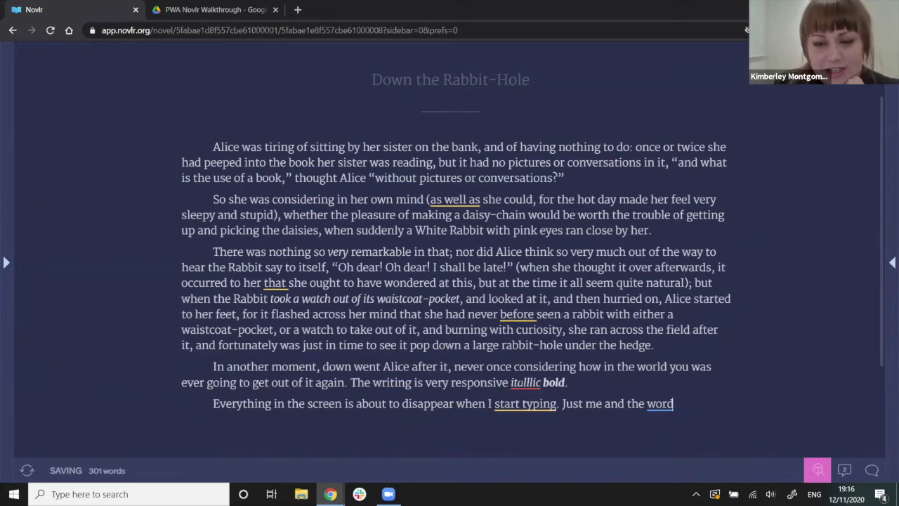
left_click(525, 382)
left_click(435, 443)
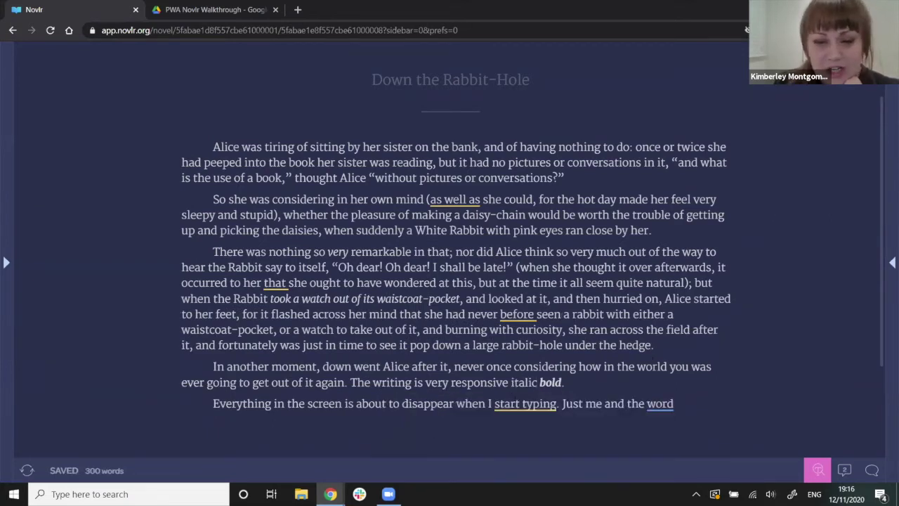
scroll(660, 379, "down", 1)
left_click(661, 357)
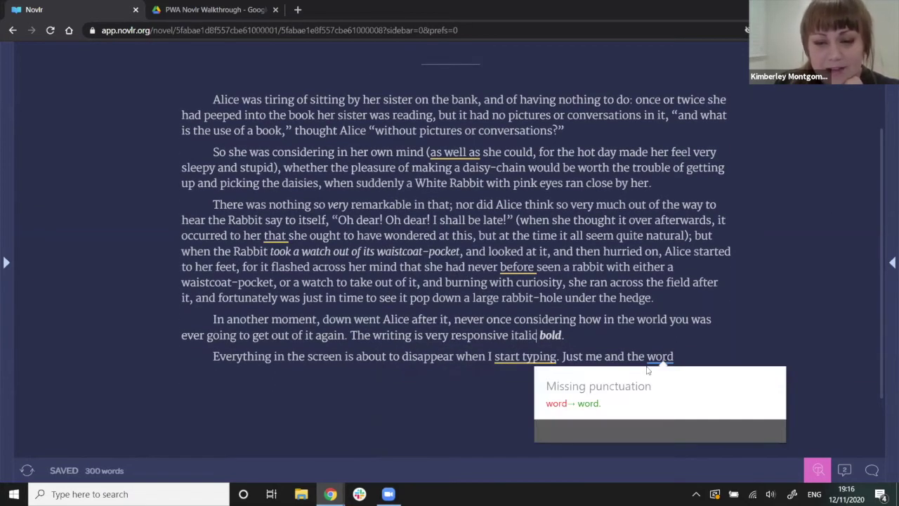
left_click(588, 403)
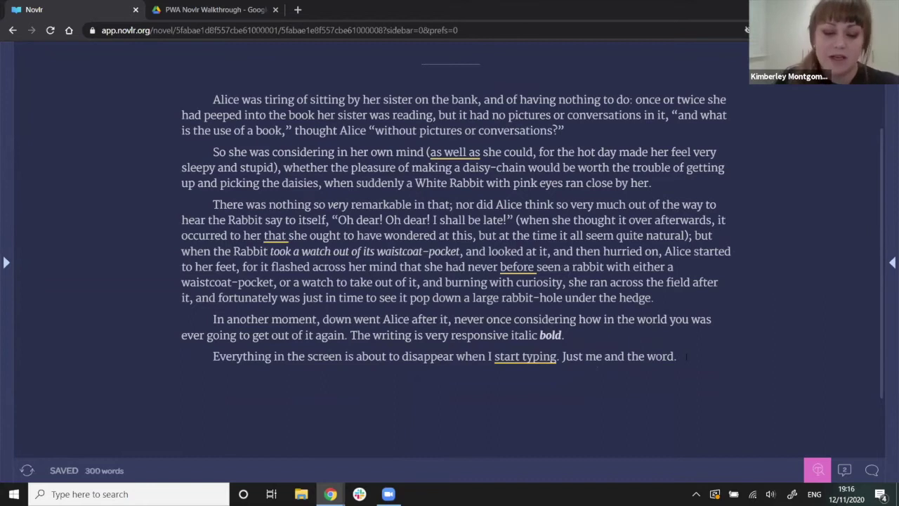
Type 'Hollyboop' on a new line and add it to the dictionary.
key("Return")
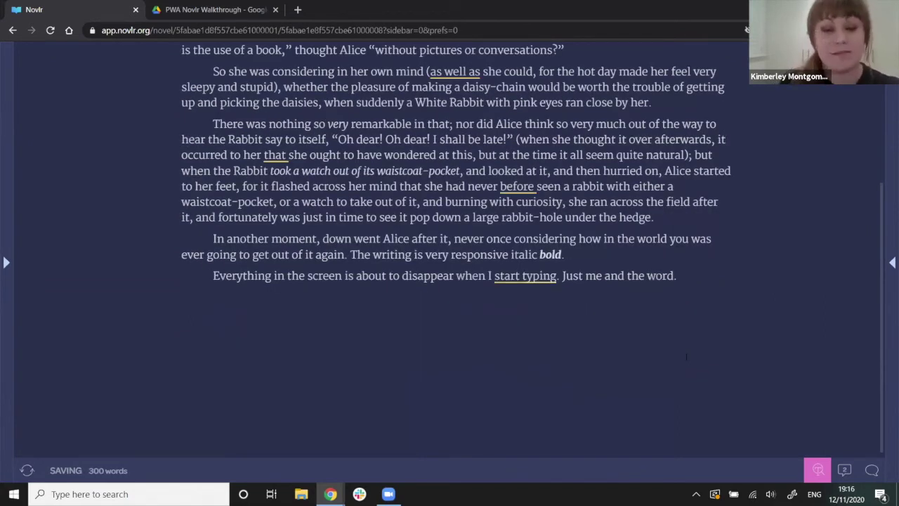
type("Hollyboop")
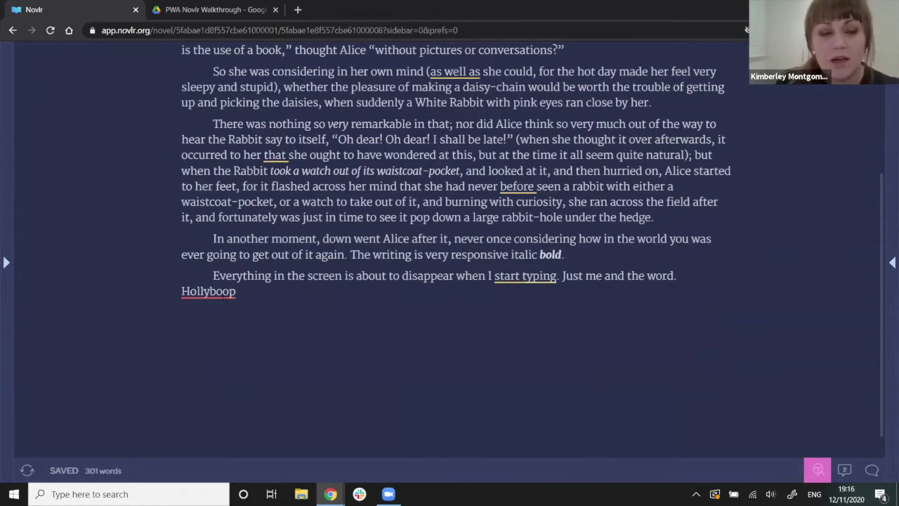
left_click(223, 293)
left_click(289, 414)
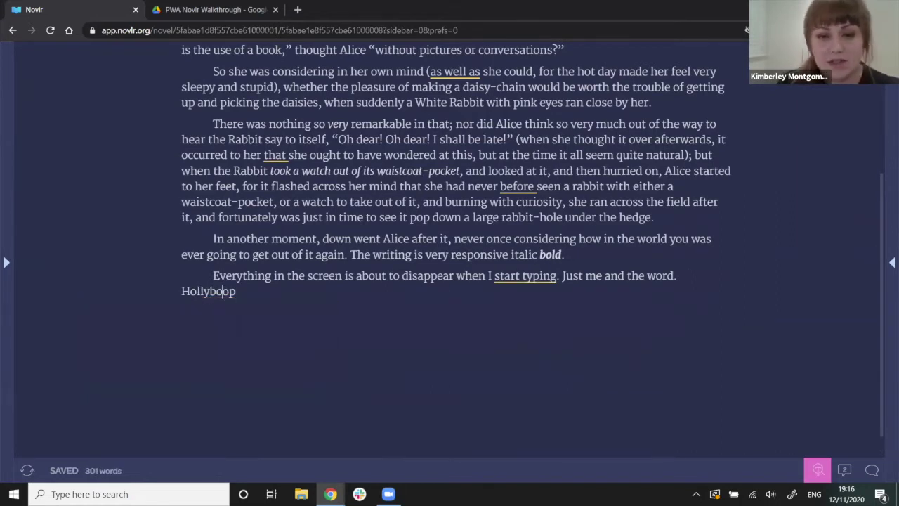
scroll(455, 245, "up", 1)
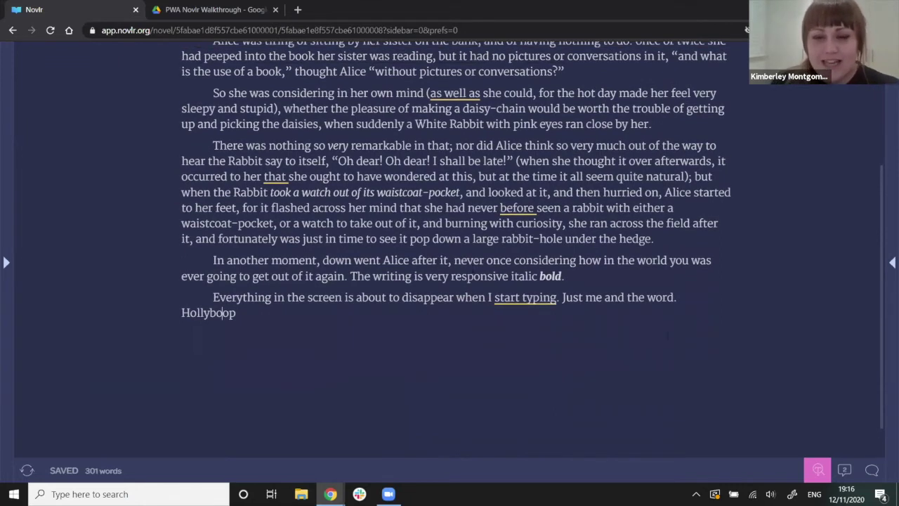
scroll(807, 408, "up", 2)
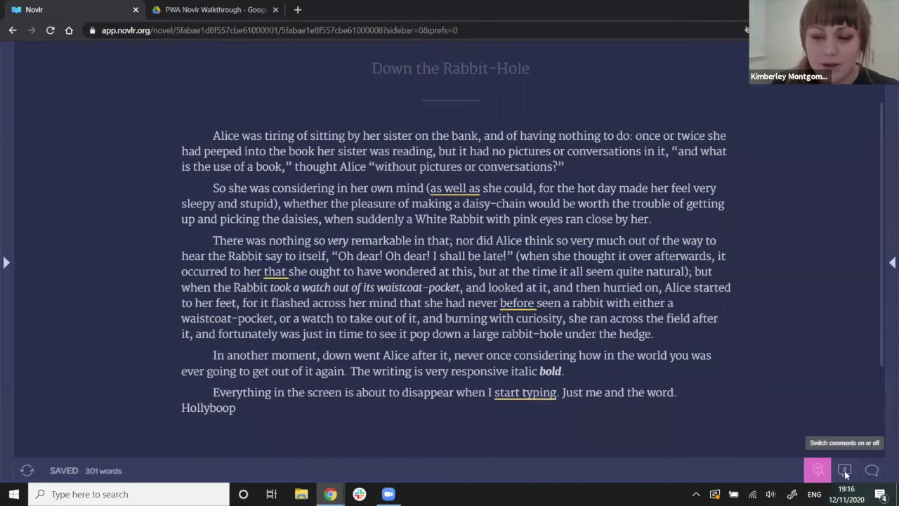
Show comments instead of writing suggestions and switch the colour theme to Day.
right_click(846, 475)
left_click(844, 480)
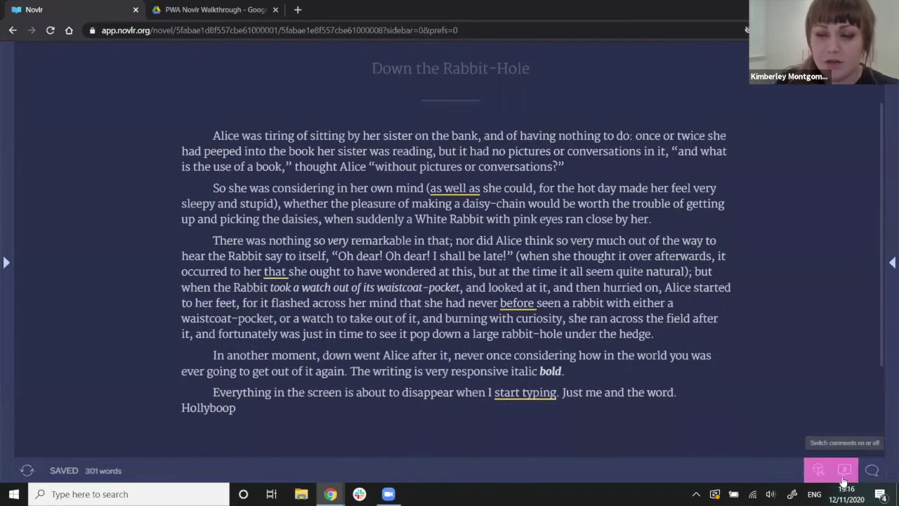
left_click(818, 471)
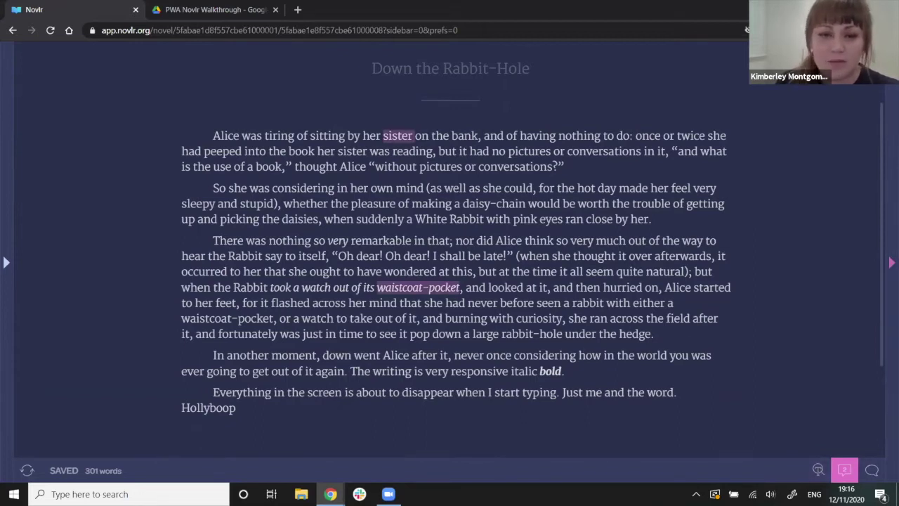
left_click(892, 261)
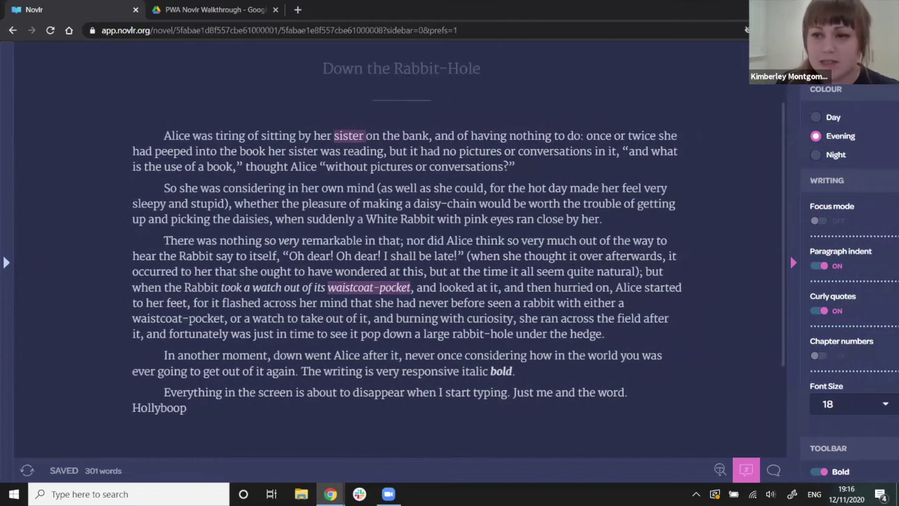
left_click(815, 121)
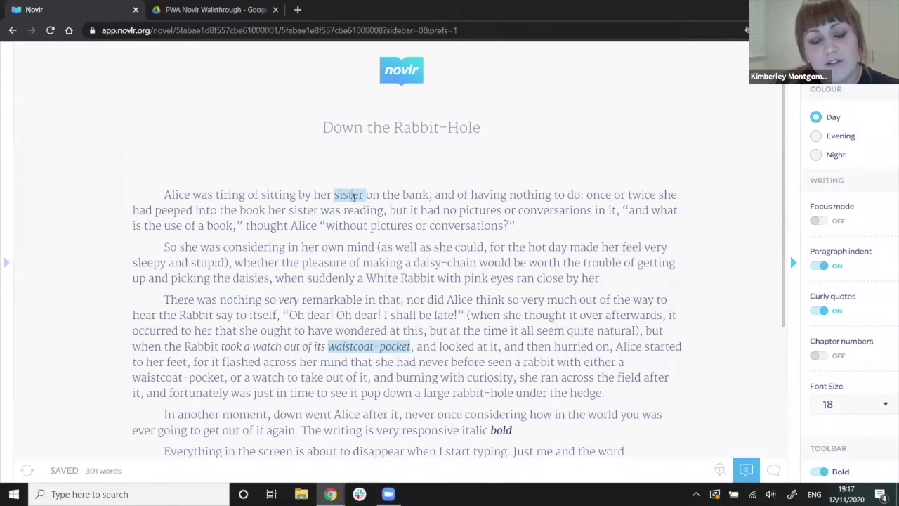
Read the comment on the word 'sister', then select the word 'remarkable'.
left_click(352, 196)
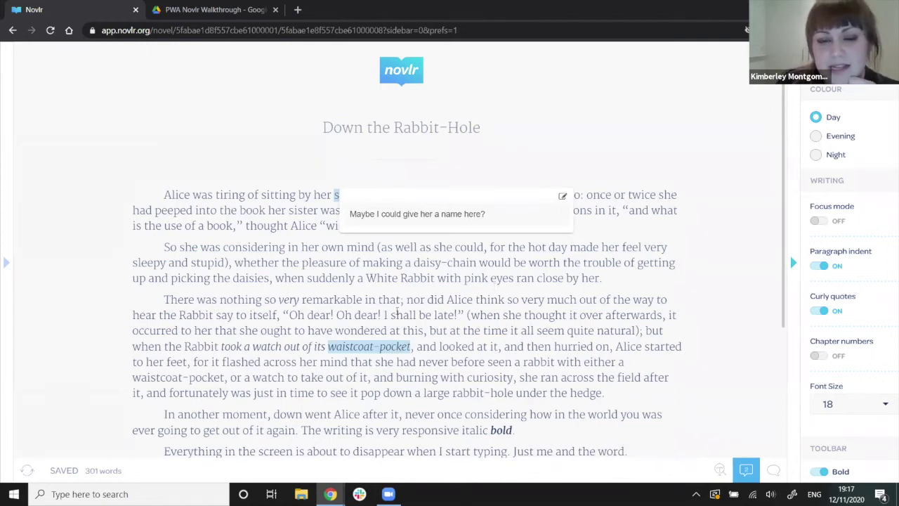
double_click(334, 300)
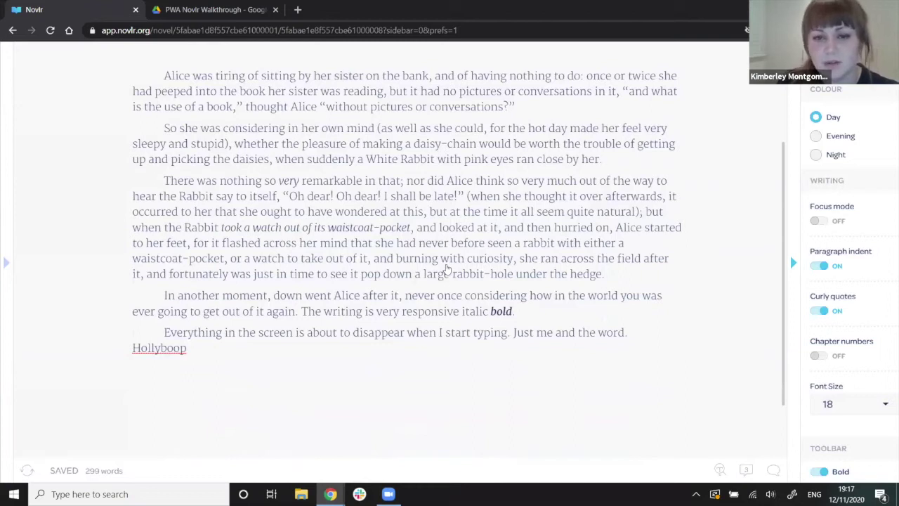
scroll(447, 268, "down", 1)
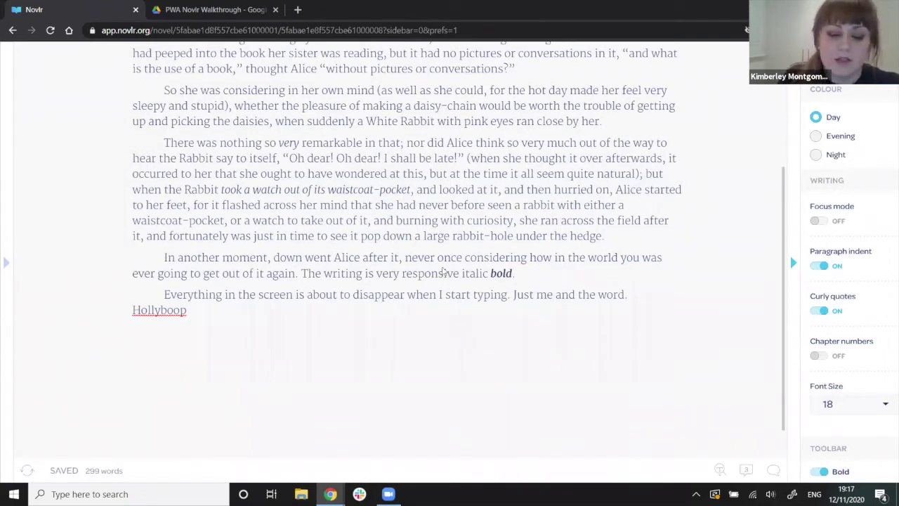
Comment 'should they disappear or vanish?' on the word 'disappear'.
double_click(379, 295)
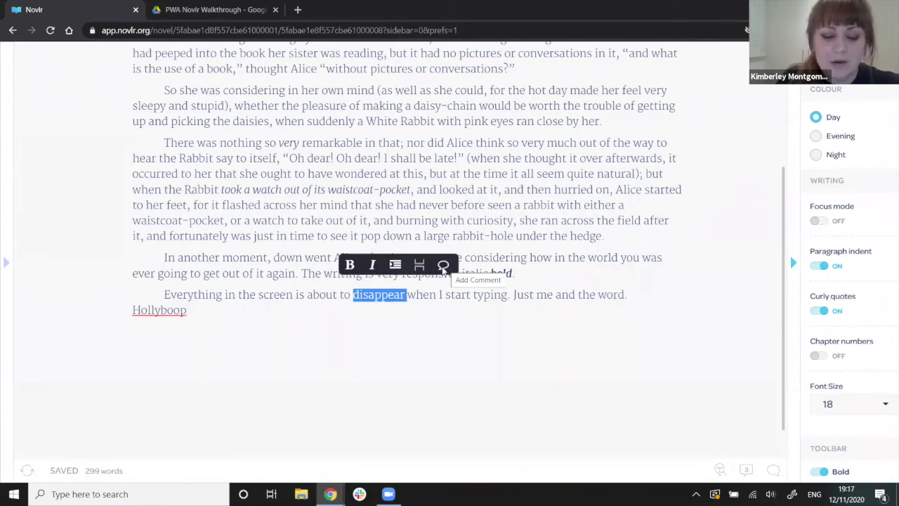
left_click(443, 266)
type("should they disappear or vanish?")
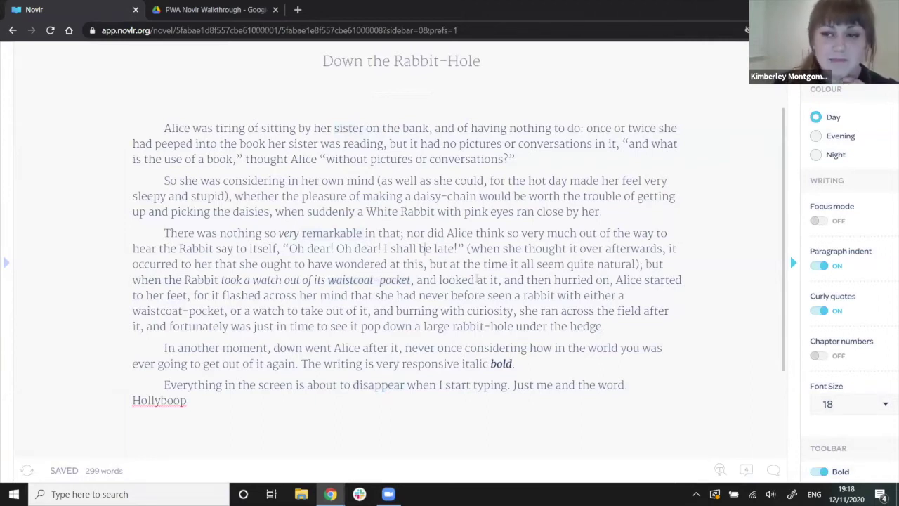
From the dashboard's novel list, turn on link sharing for Alice's Adventures in Wonderland and copy the link.
left_click(69, 30)
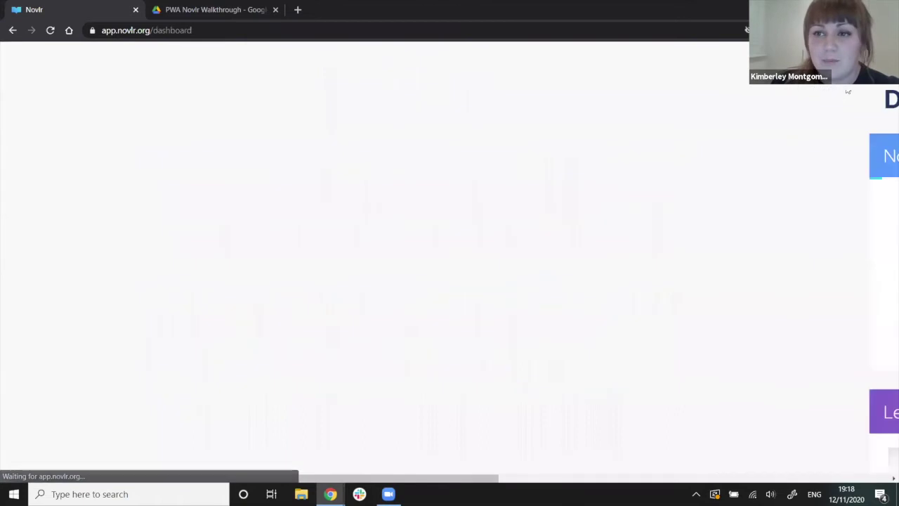
left_click(83, 134)
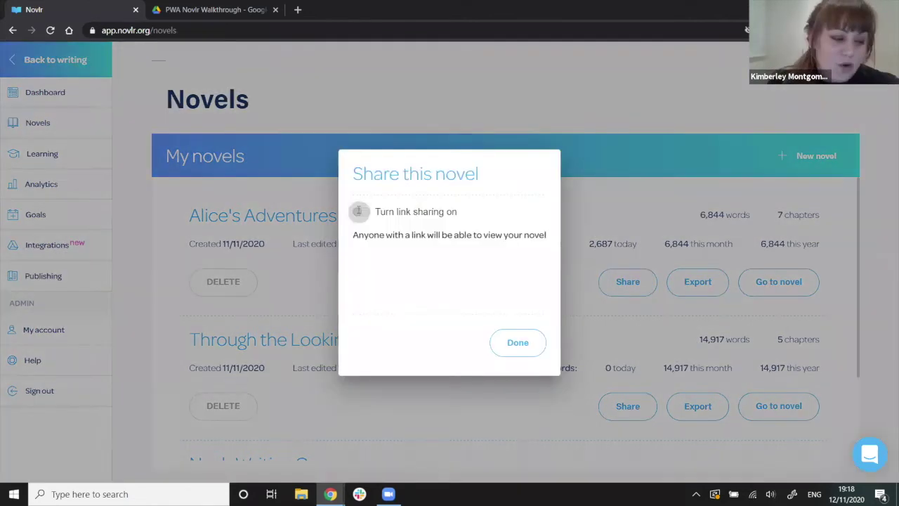
left_click(358, 210)
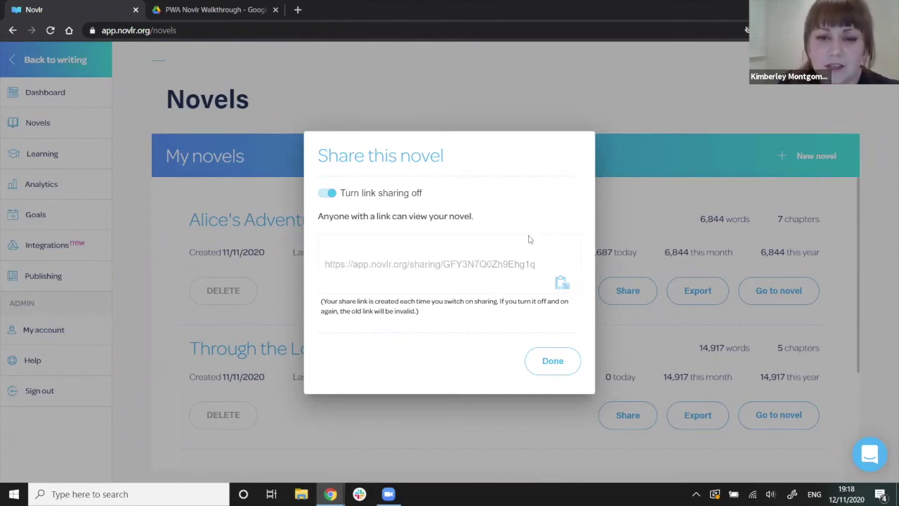
left_click(562, 283)
left_click(547, 362)
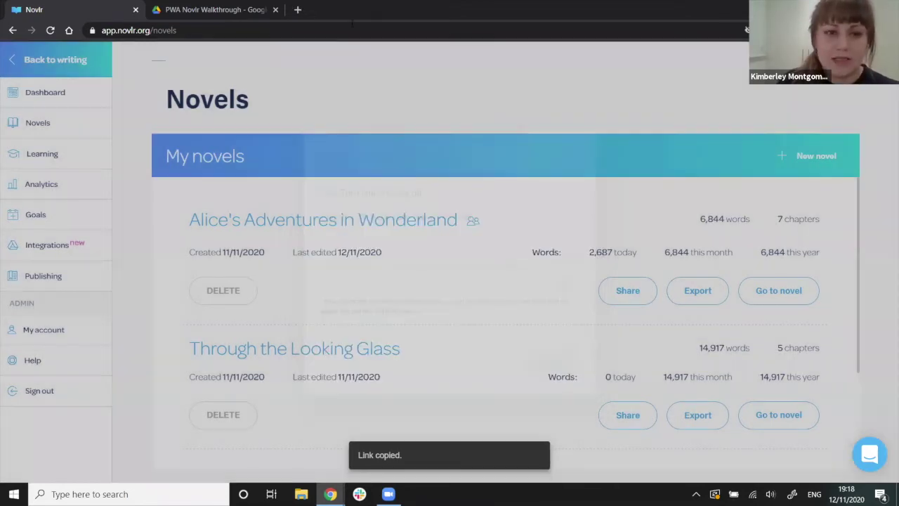
Load the copied share link in a new browser tab.
key("ctrl+t")
key("Return")
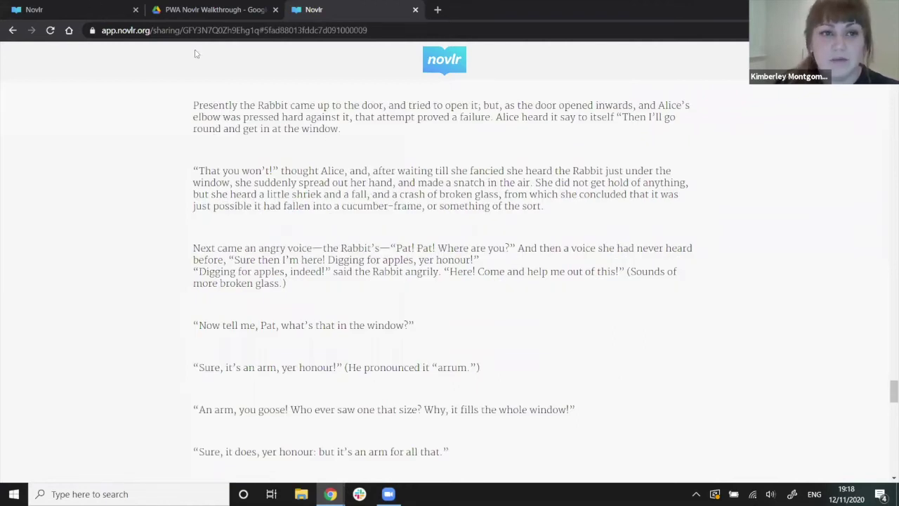
Close the shared preview tab and open the export options for Alice's Adventures in Wonderland.
scroll(635, 299, "down", 1)
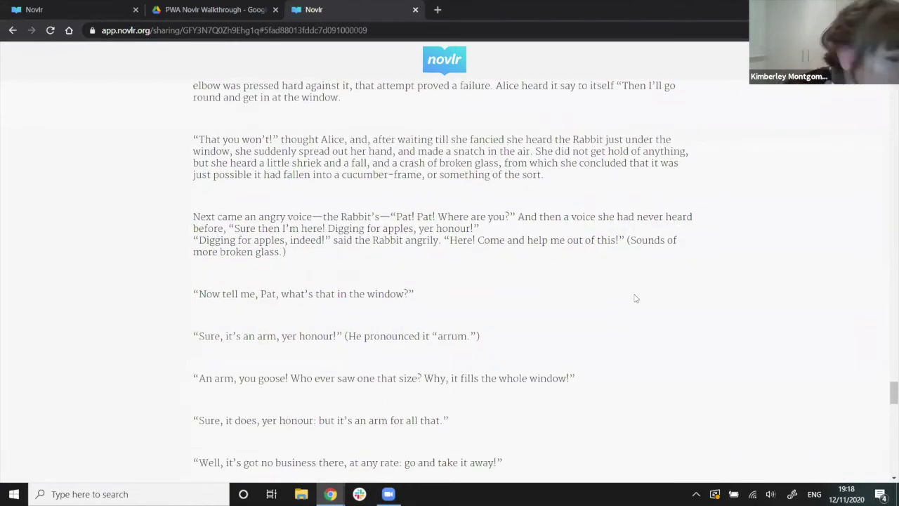
key("ctrl+w")
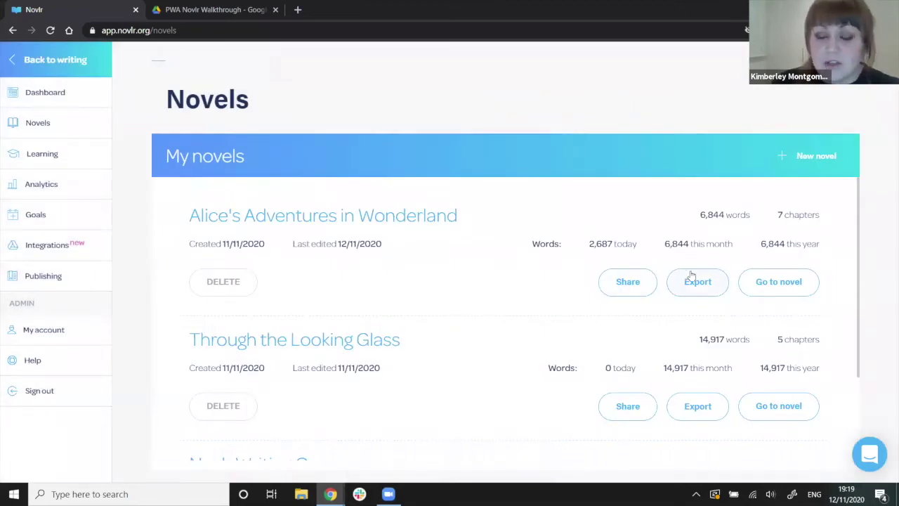
left_click(698, 284)
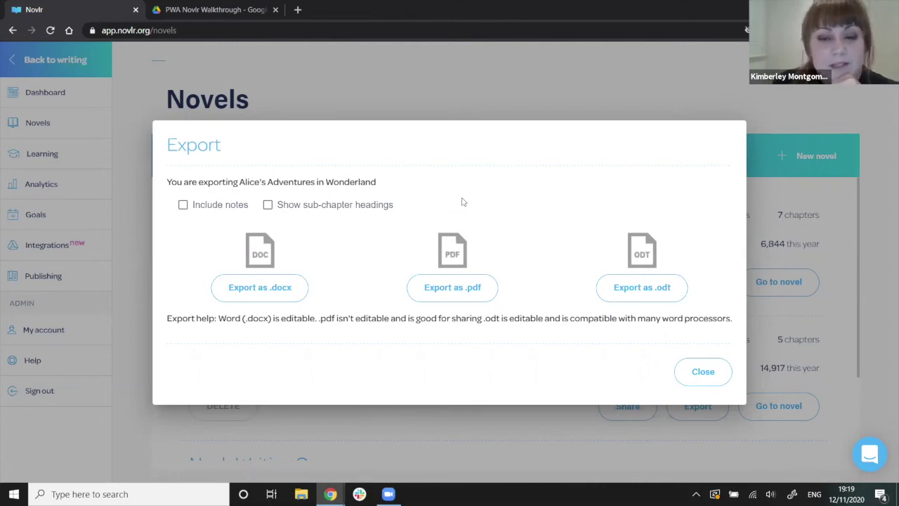
Export the novel as .pdf, then skim the 17-page downloaded PDF and close its tab.
left_click(418, 295)
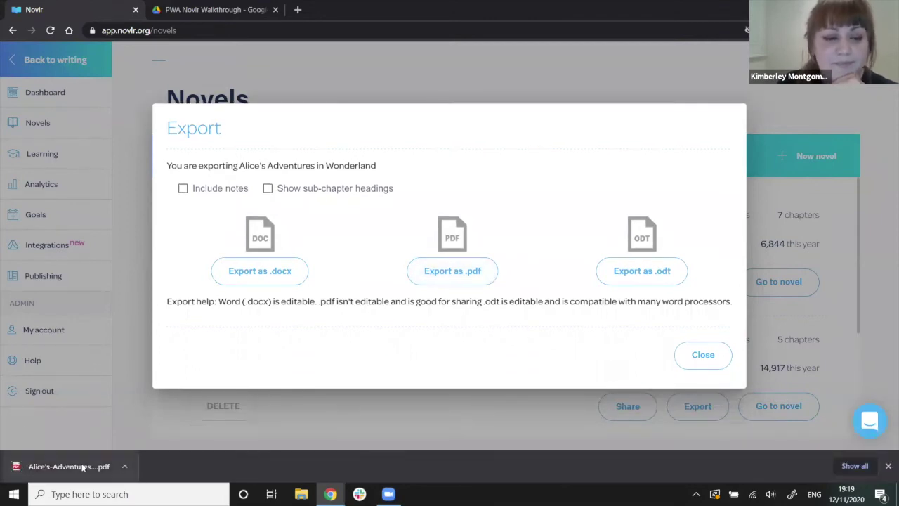
left_click(82, 468)
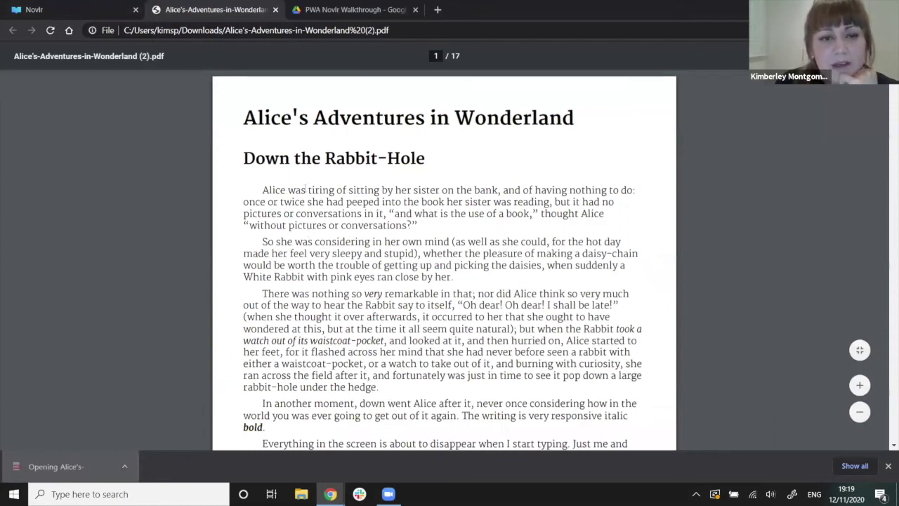
scroll(293, 190, "down", 7)
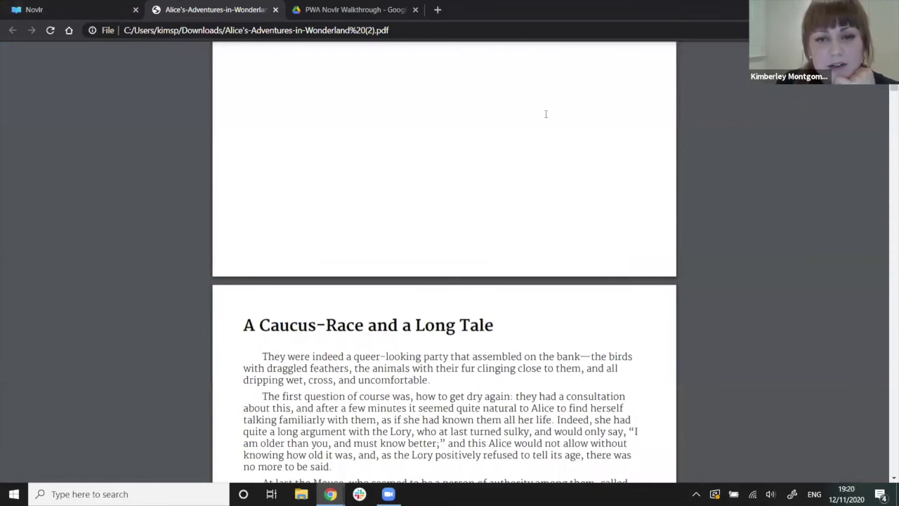
scroll(546, 113, "down", 5)
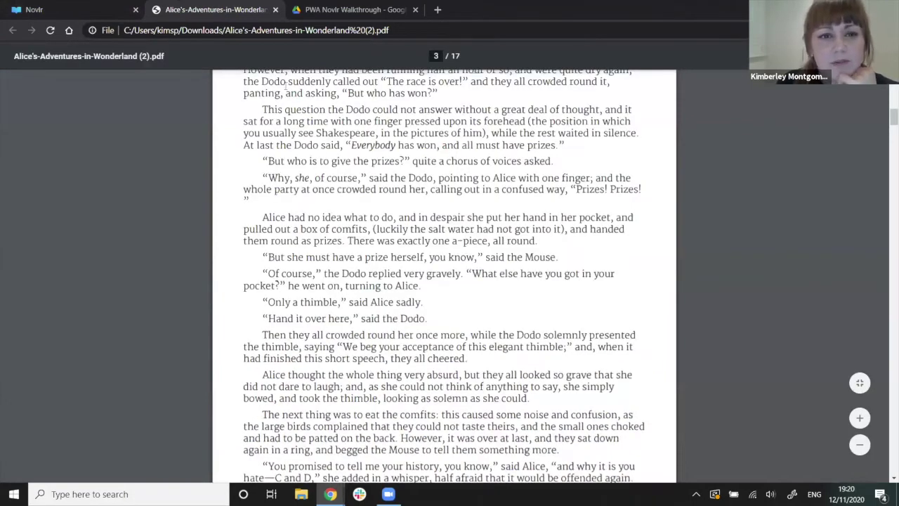
key("Home")
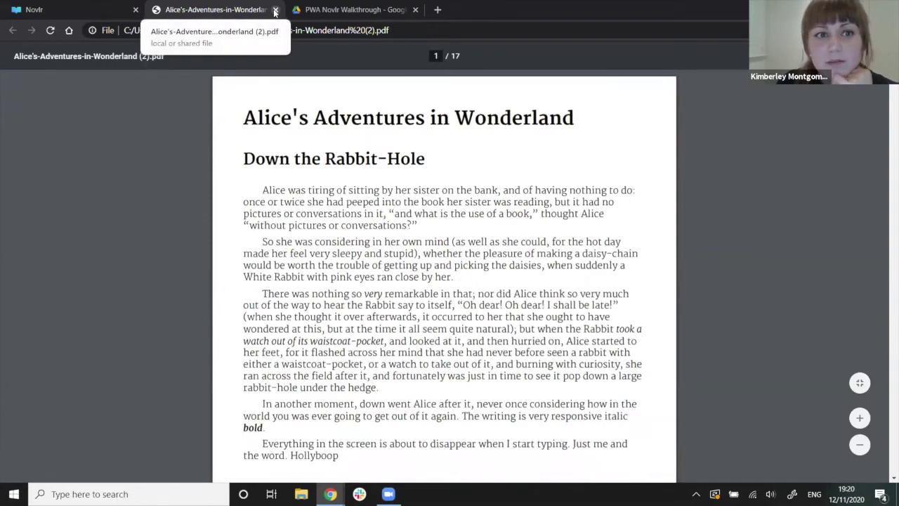
left_click(275, 11)
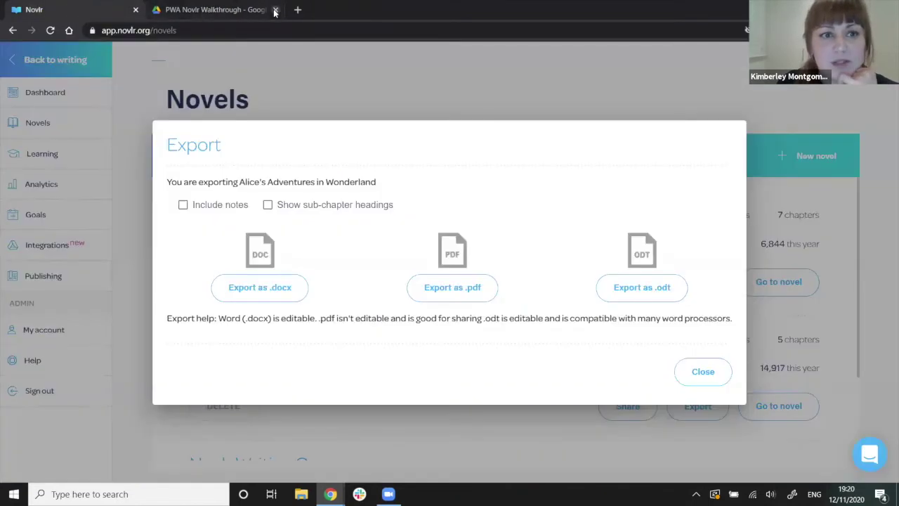
Close the export options and open Alice's Adventures in Wonderland in the editor.
left_click(700, 371)
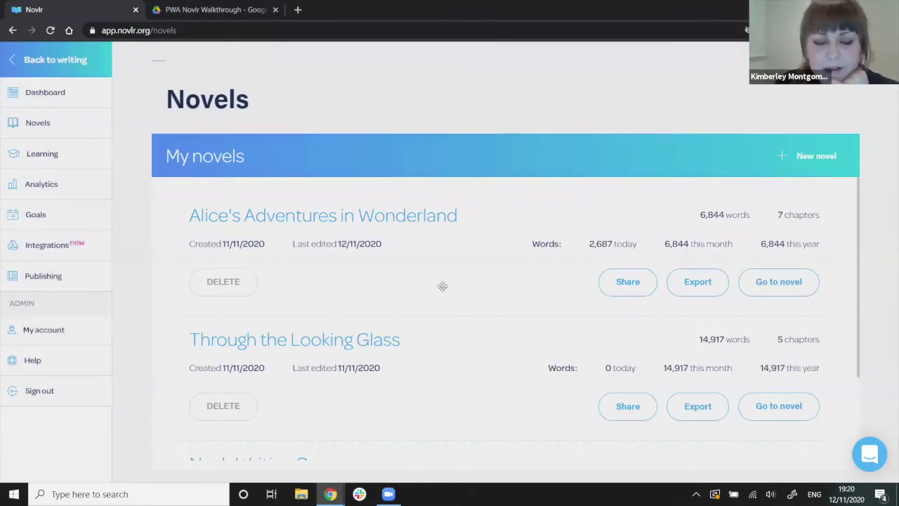
scroll(475, 369, "down", 1)
scroll(476, 369, "up", 1)
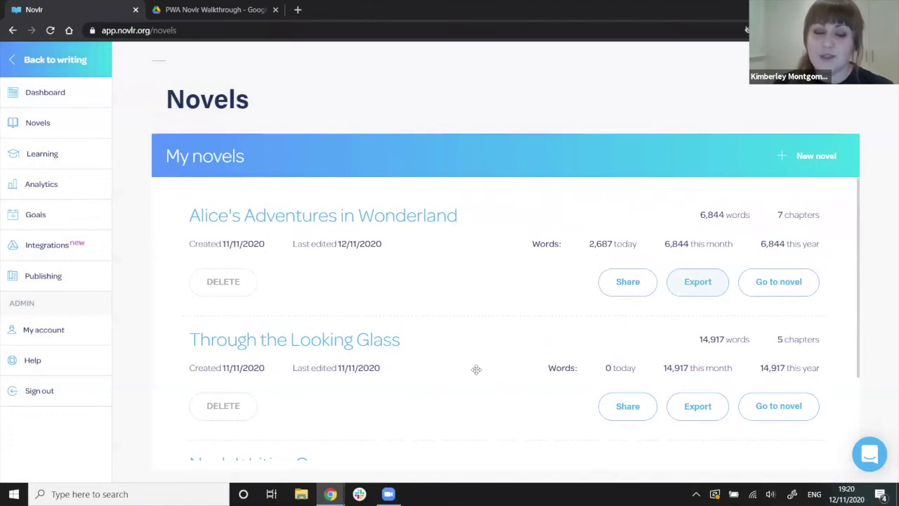
scroll(476, 369, "down", 1)
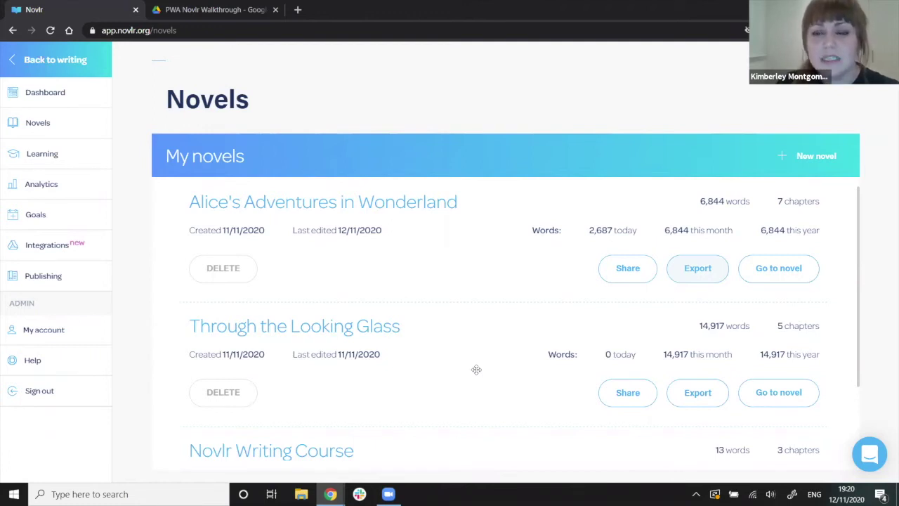
left_click(779, 270)
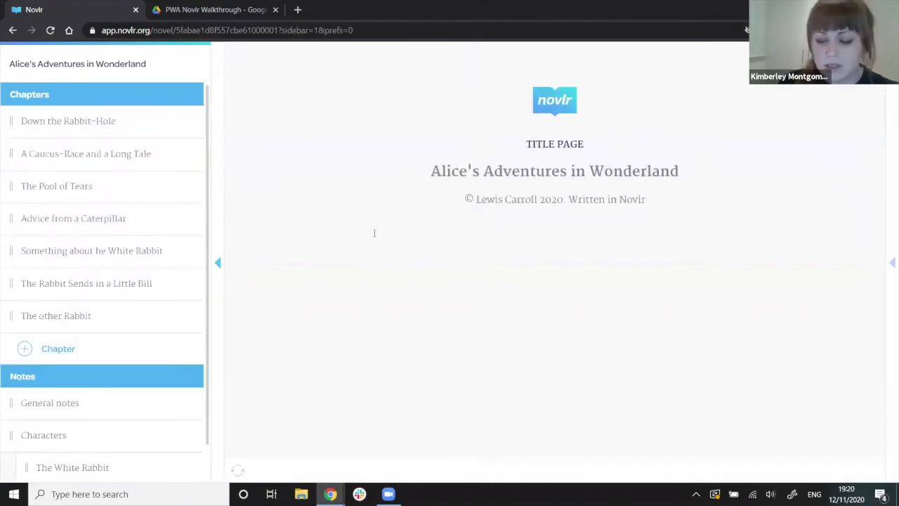
Open the chapter A Caucus-Race and a Long Tale, hide the chapter list, and go to the dashboard.
left_click(133, 119)
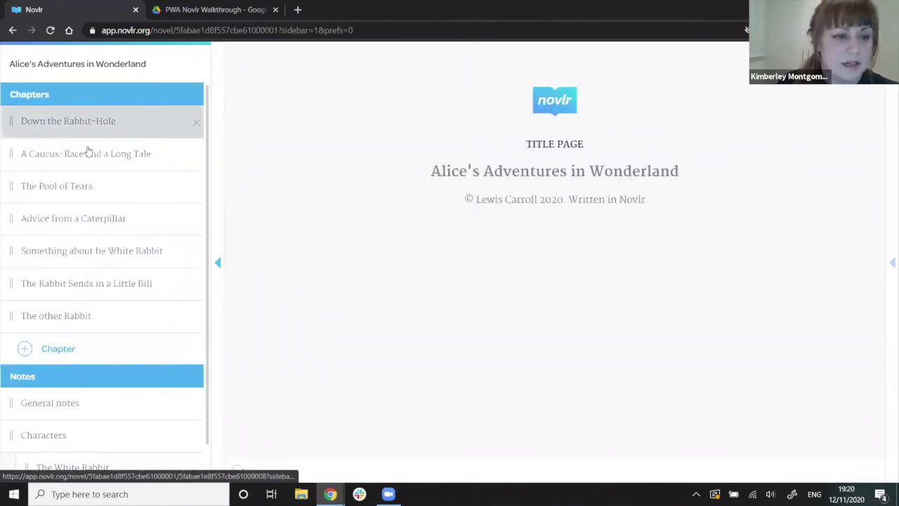
left_click(8, 158)
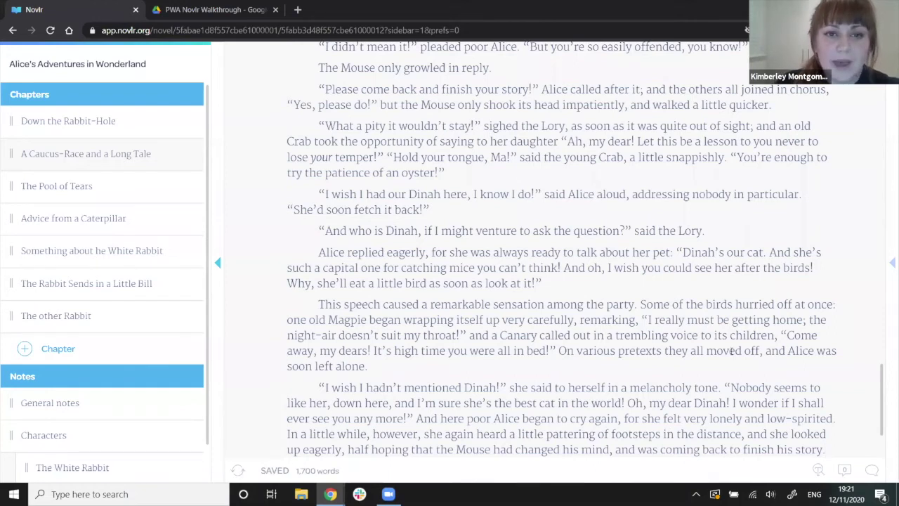
left_click(889, 261)
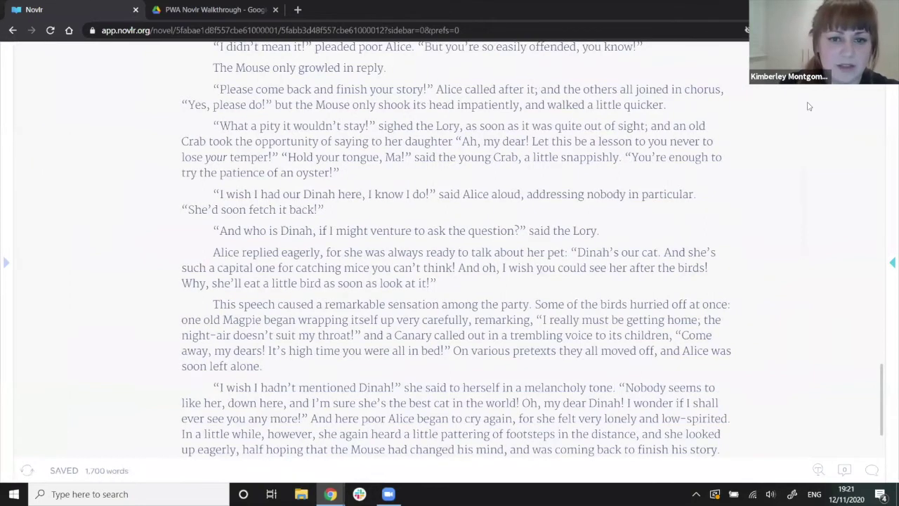
key("alt+Left")
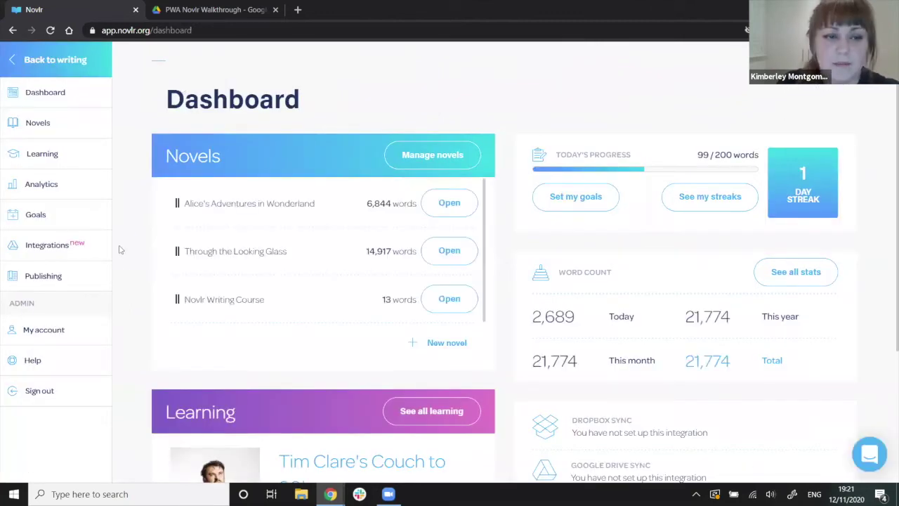
Go to the Publishing page and look over its ebook options.
left_click(60, 275)
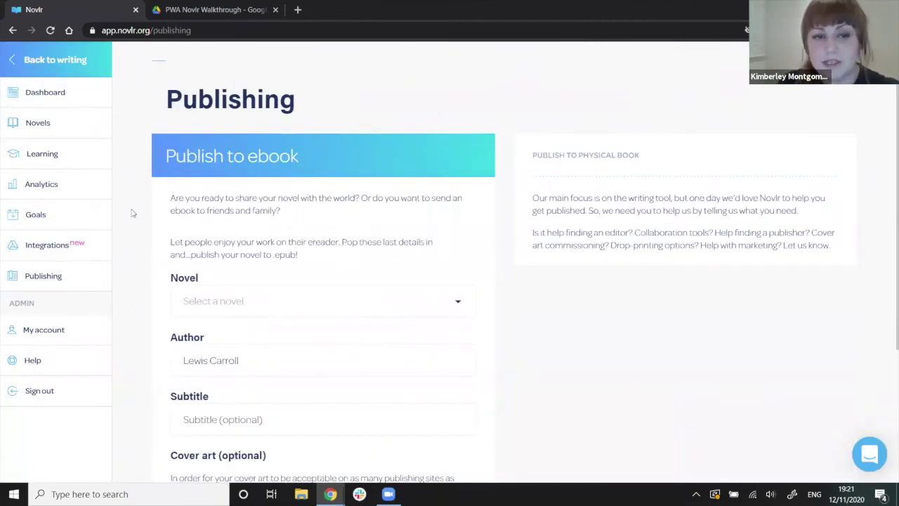
scroll(131, 213, "down", 2)
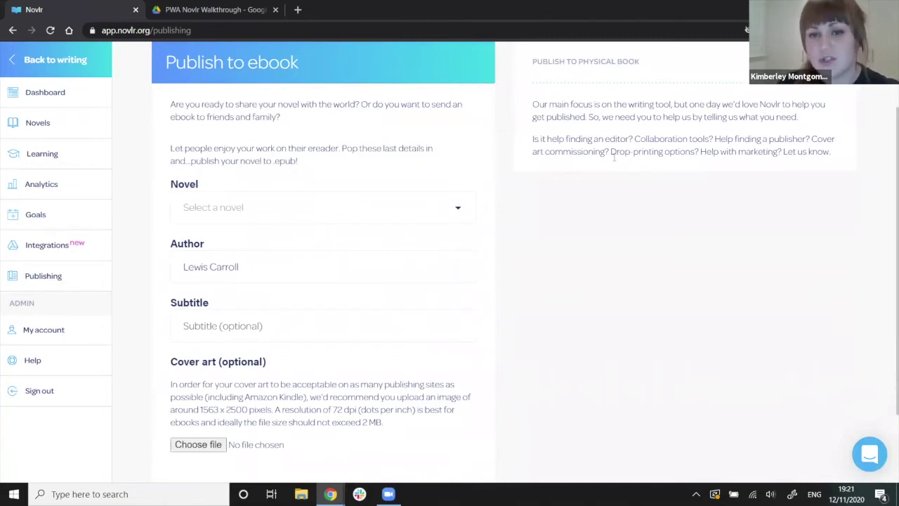
scroll(250, 179, "up", 2)
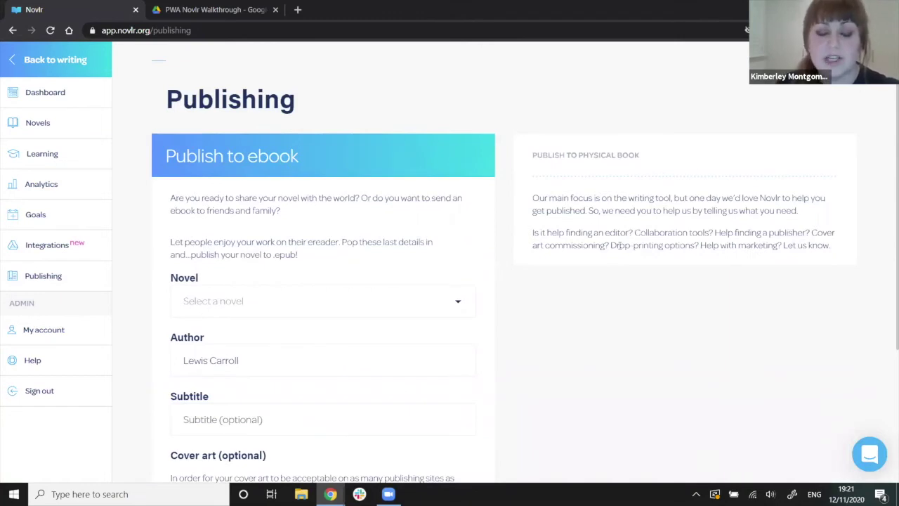
scroll(619, 245, "down", 1)
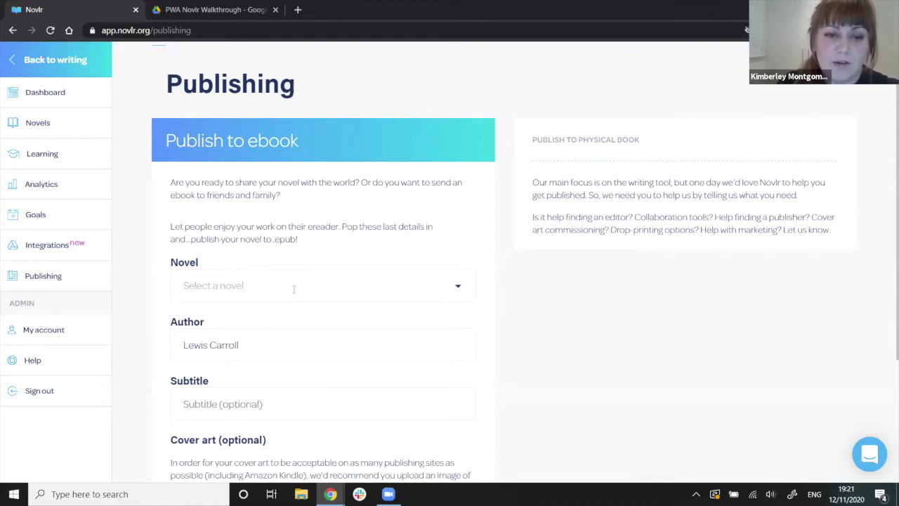
scroll(379, 242, "down", 1)
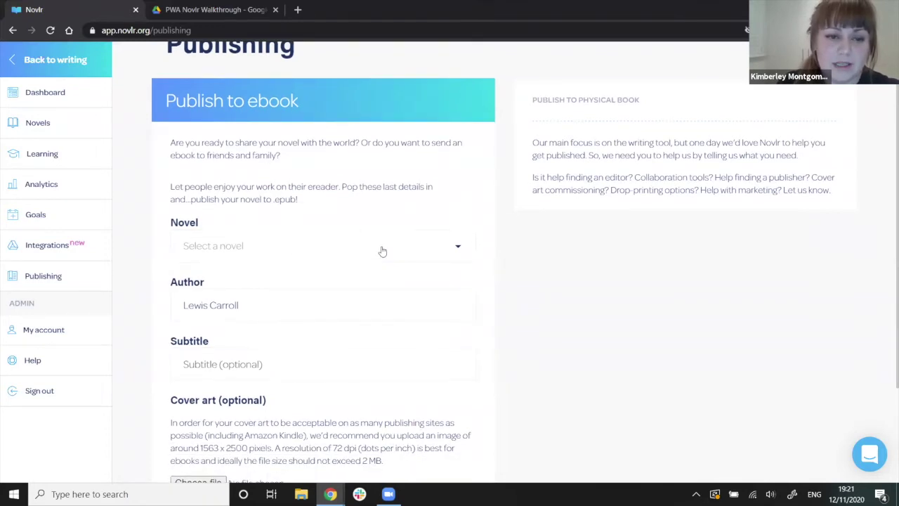
Select Alice's Adventures in Wonderland as the novel and download it as an EPUB.
left_click(382, 251)
left_click(325, 246)
scroll(325, 250, "down", 1)
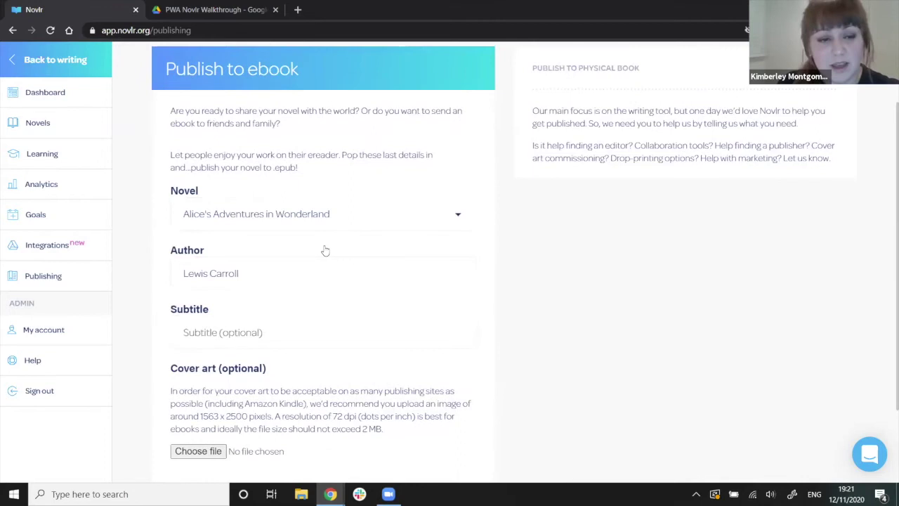
scroll(325, 251, "down", 2)
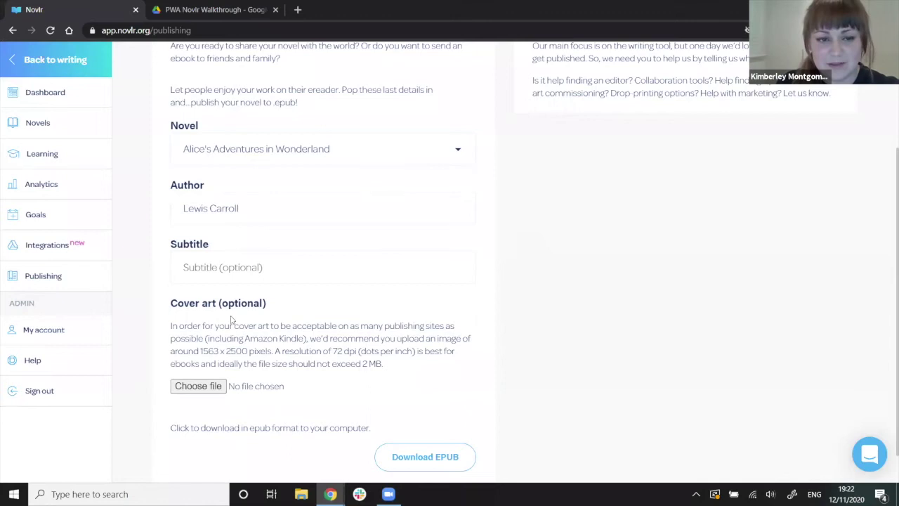
scroll(231, 319, "down", 1)
left_click(426, 418)
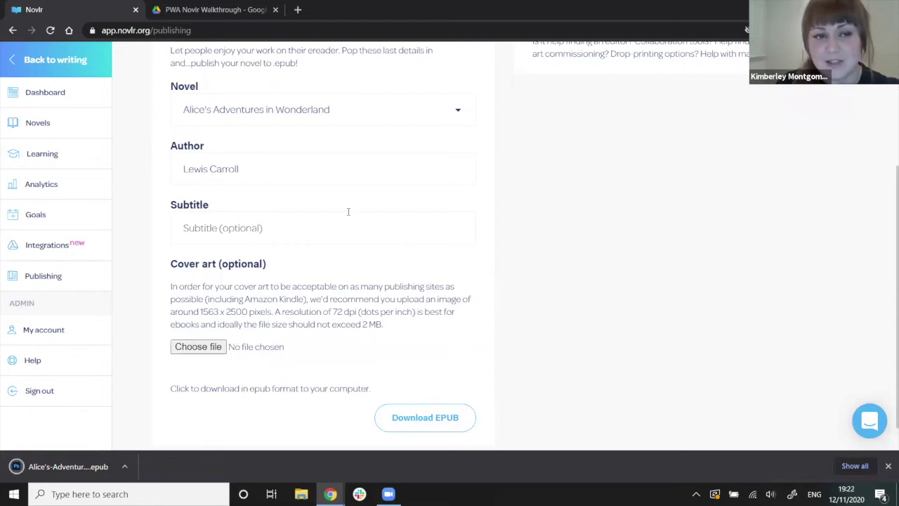
scroll(347, 211, "up", 1)
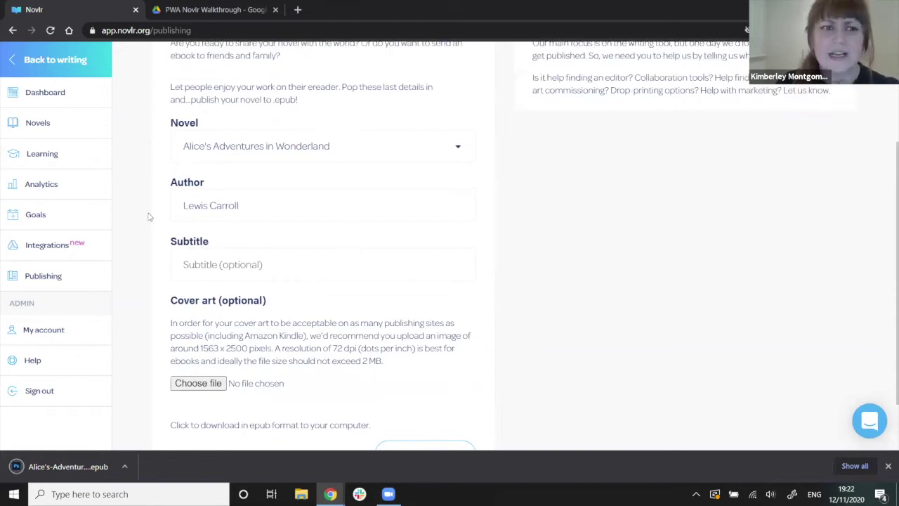
scroll(148, 217, "up", 4)
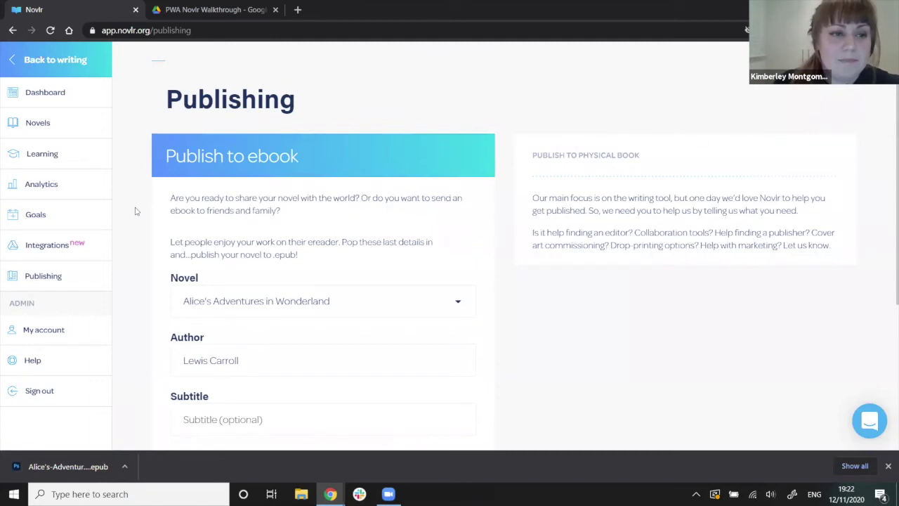
View the Goals page, then open Analytics showing 21,774 total words and 2,689 today.
left_click(75, 224)
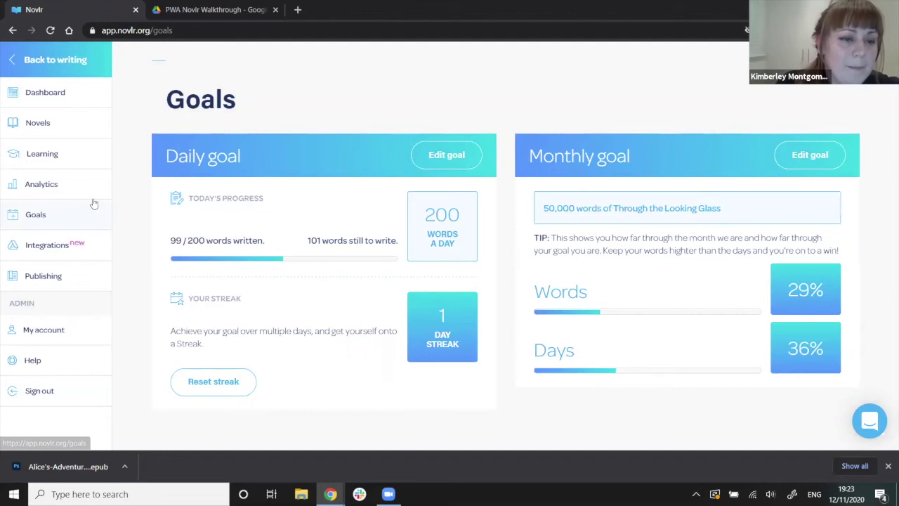
left_click(68, 186)
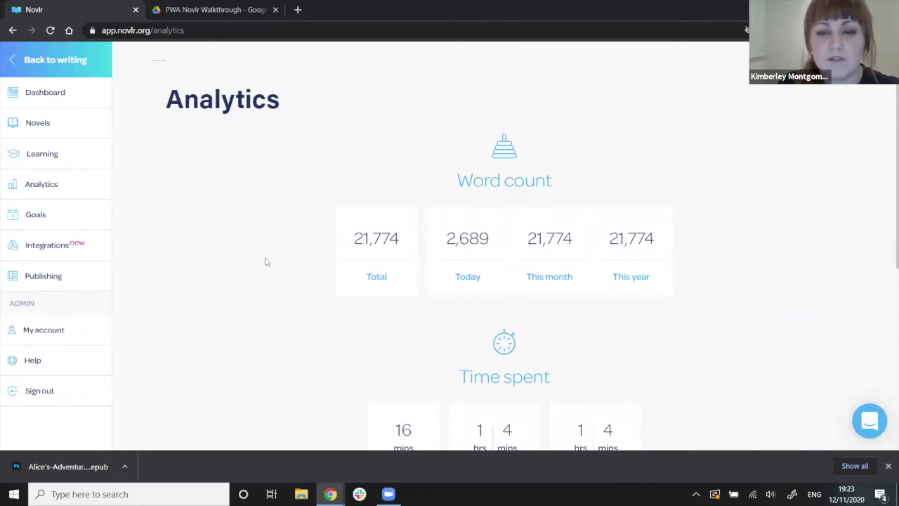
Scroll through Word count, Time spent and Productivity (16 minutes today, 261 words/day), then back to the top.
scroll(292, 302, "down", 1)
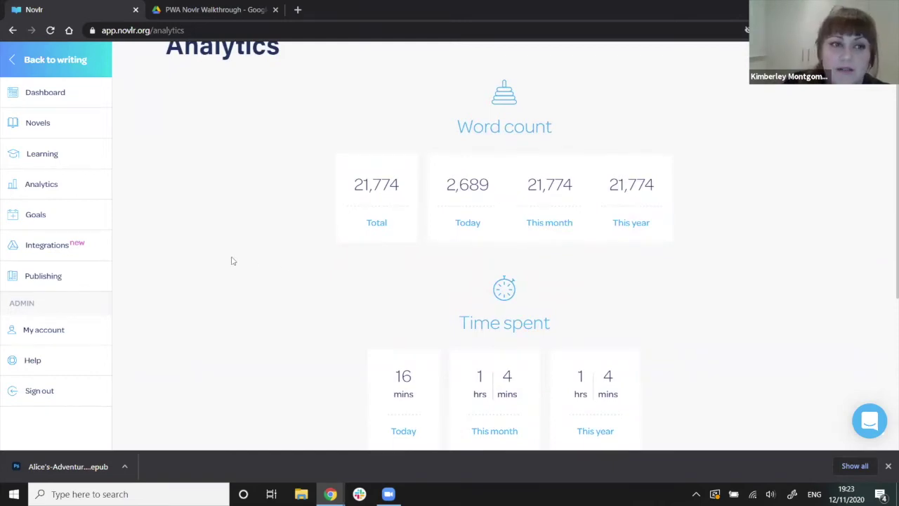
scroll(269, 249, "down", 3)
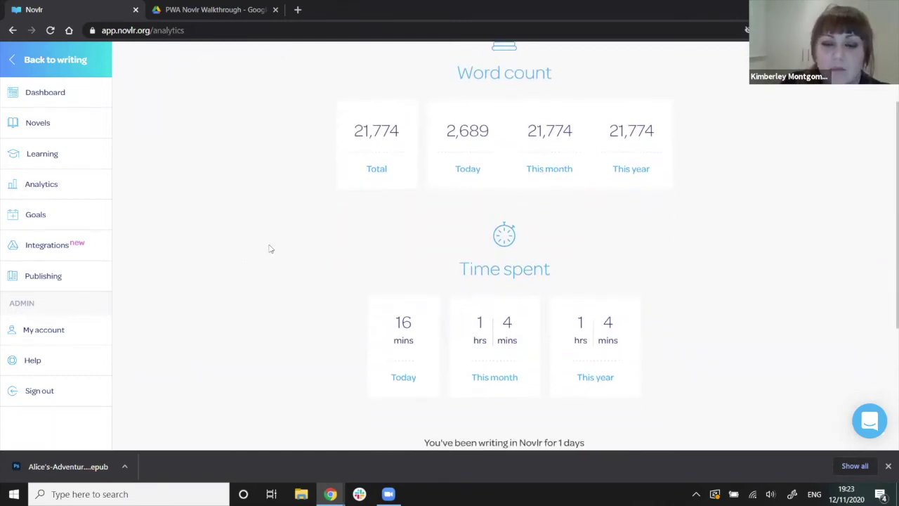
scroll(313, 295, "down", 1)
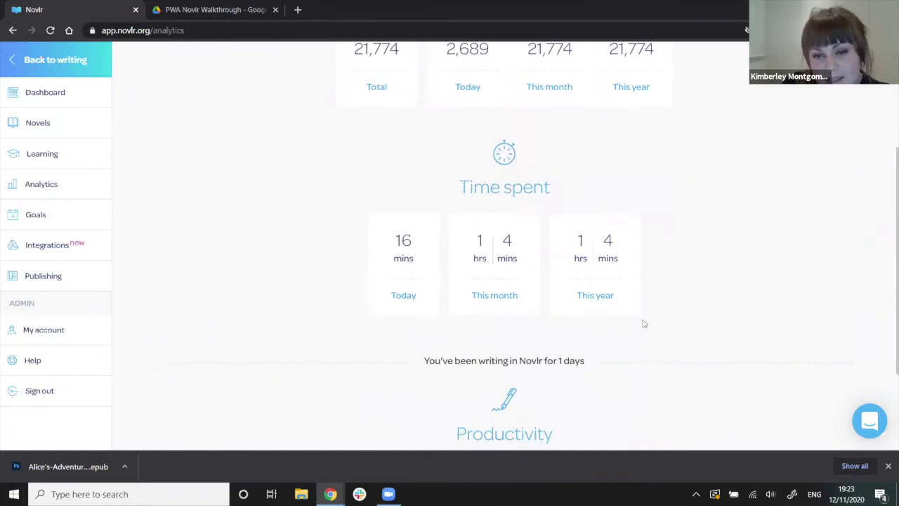
scroll(250, 283, "down", 1)
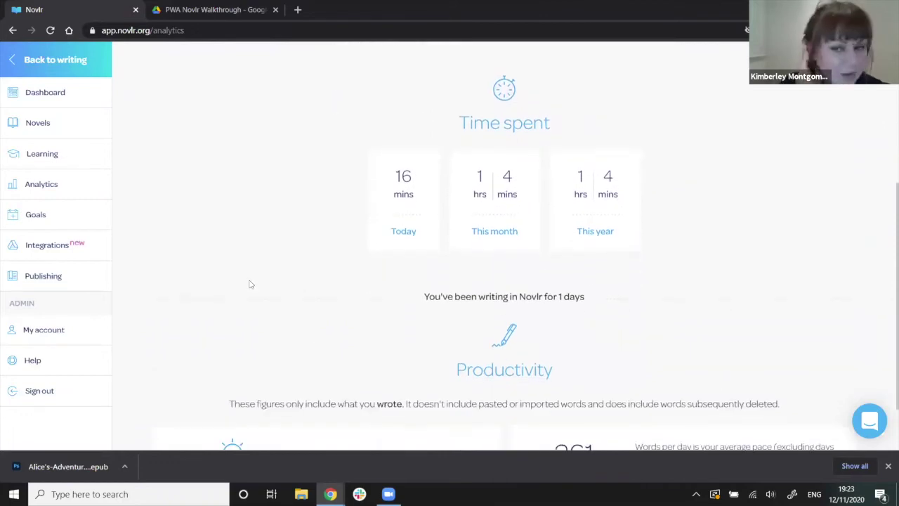
scroll(302, 264, "down", 1)
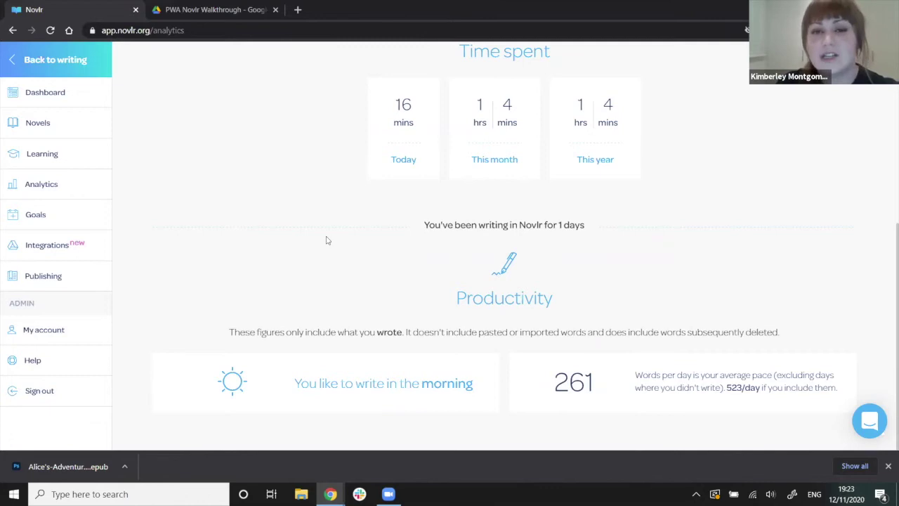
scroll(322, 260, "up", 2)
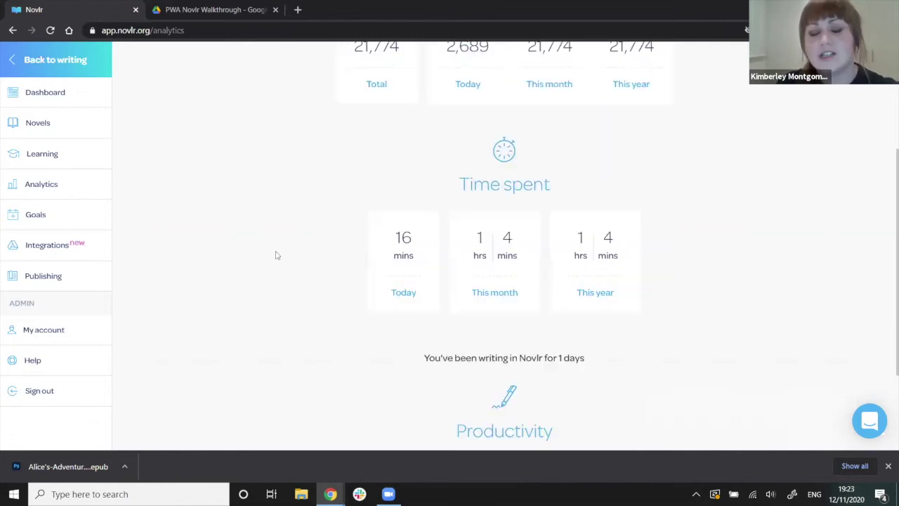
scroll(287, 217, "up", 3)
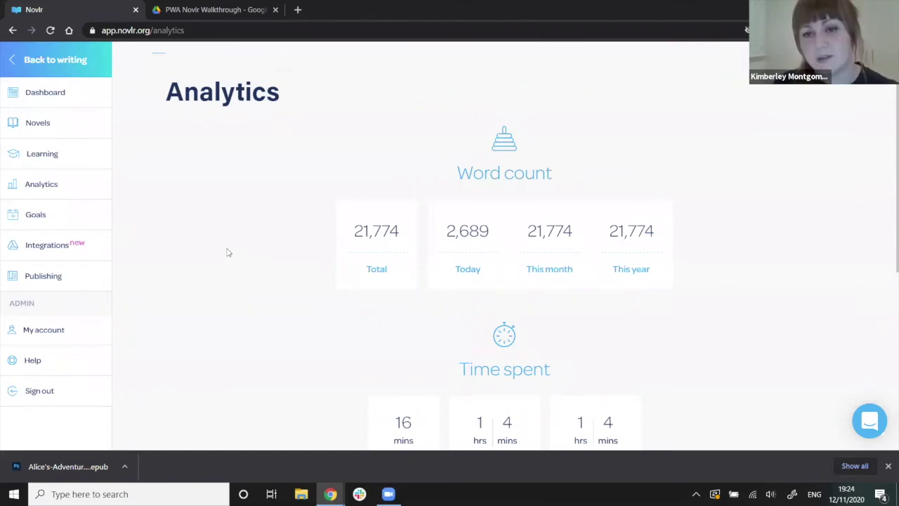
Via Publishing, open Integrations and scroll to the Dropbox, Google Drive and NaNoWriMo sync options.
left_click(76, 274)
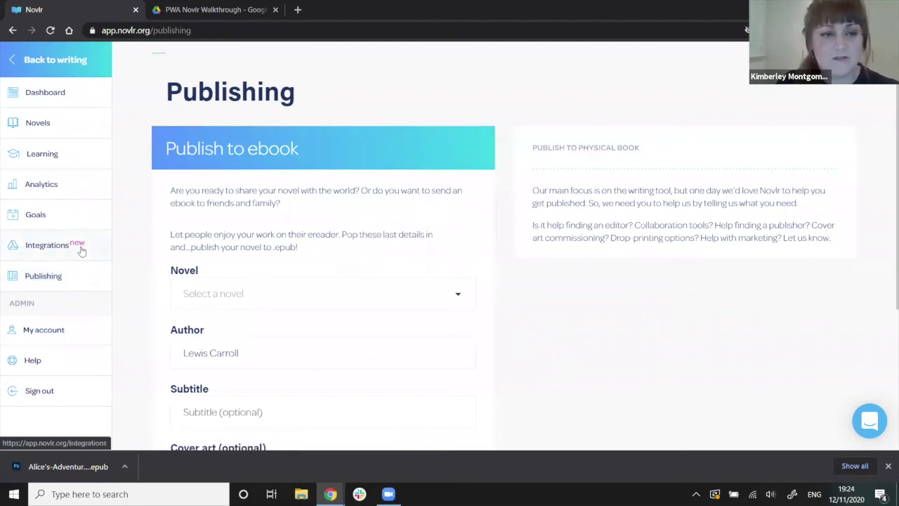
left_click(81, 250)
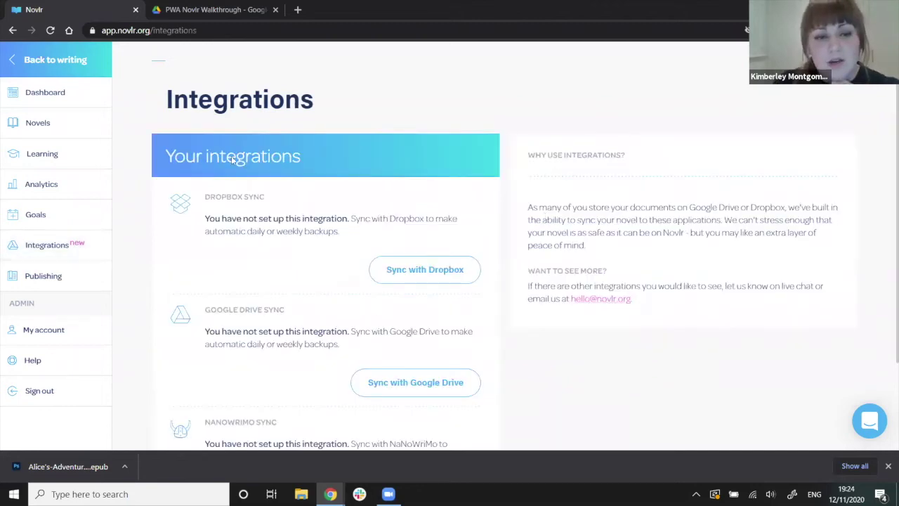
scroll(545, 217, "down", 1)
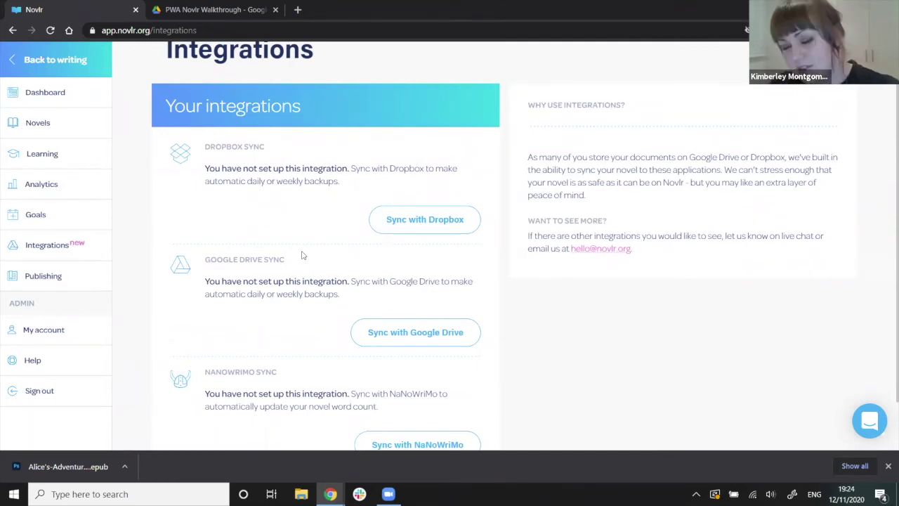
scroll(303, 255, "down", 1)
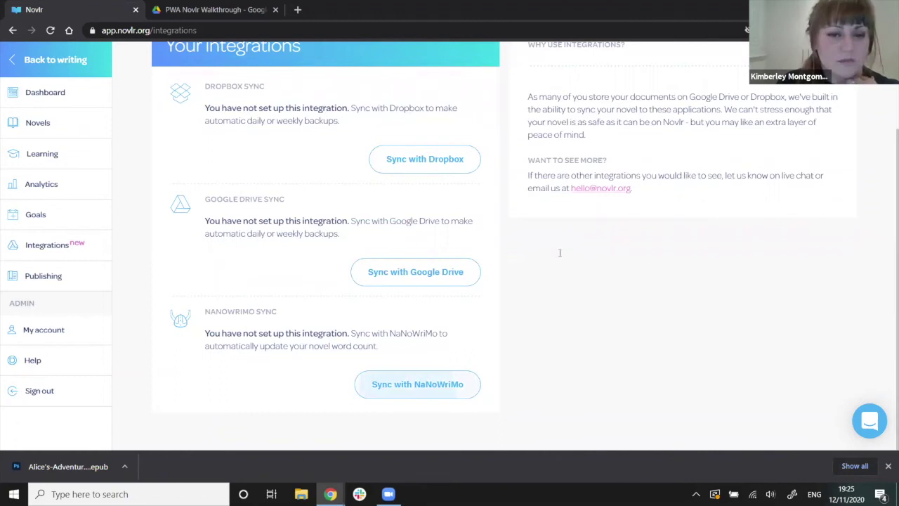
left_click(435, 384)
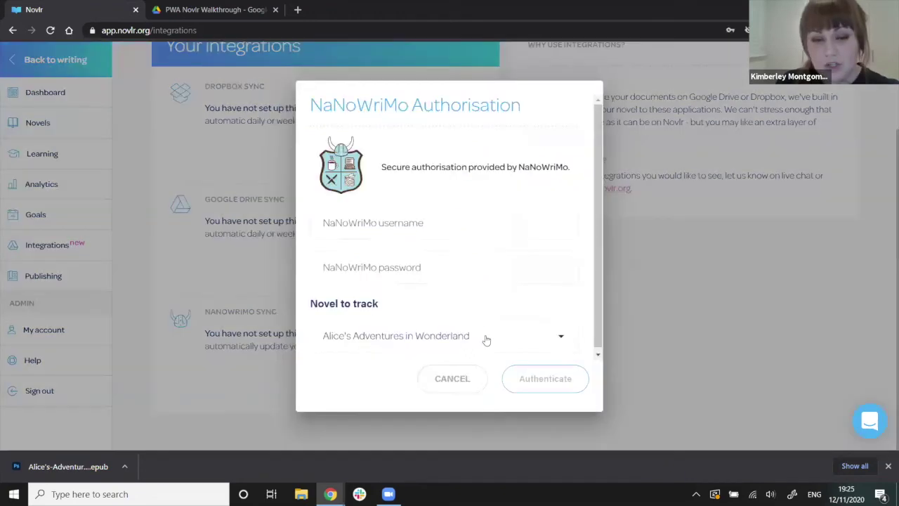
left_click(455, 379)
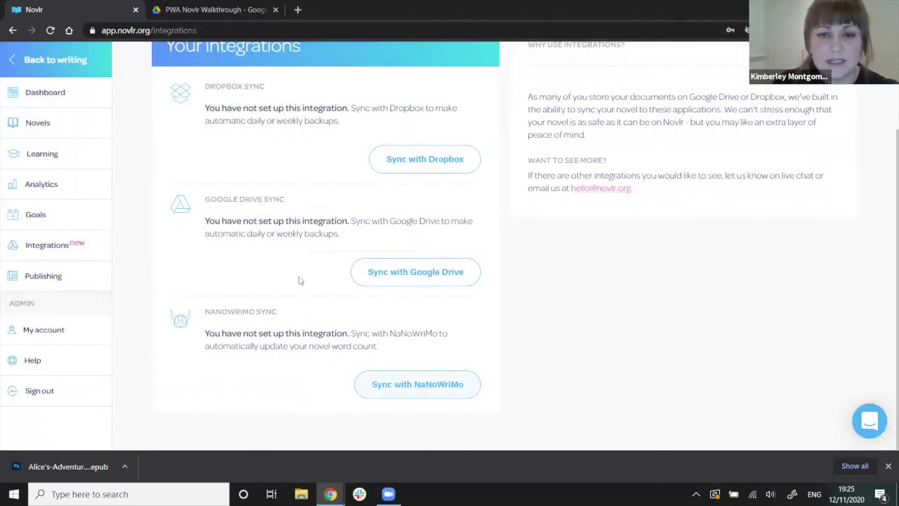
scroll(299, 279, "up", 1)
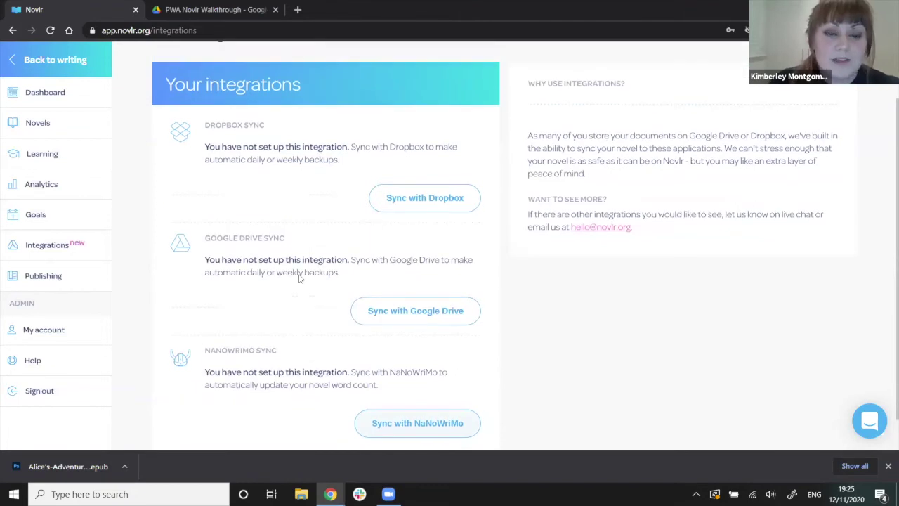
scroll(298, 279, "up", 1)
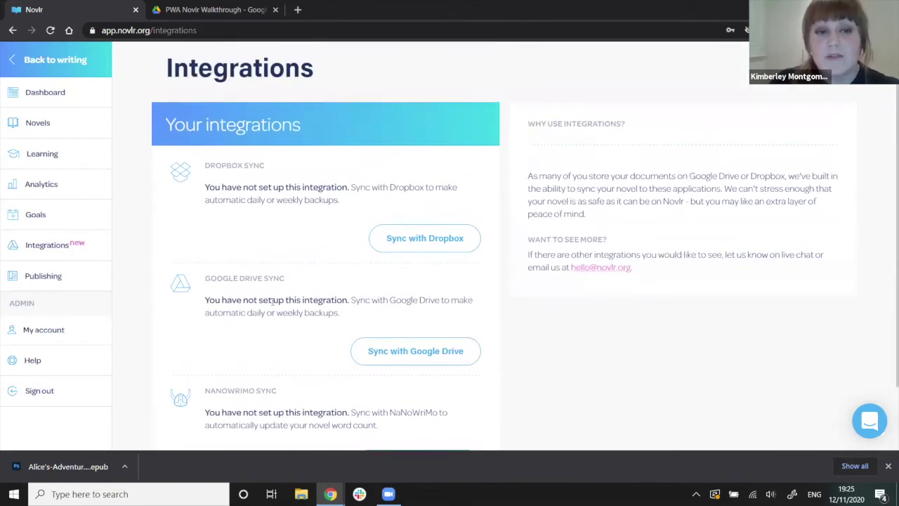
scroll(518, 313, "down", 2)
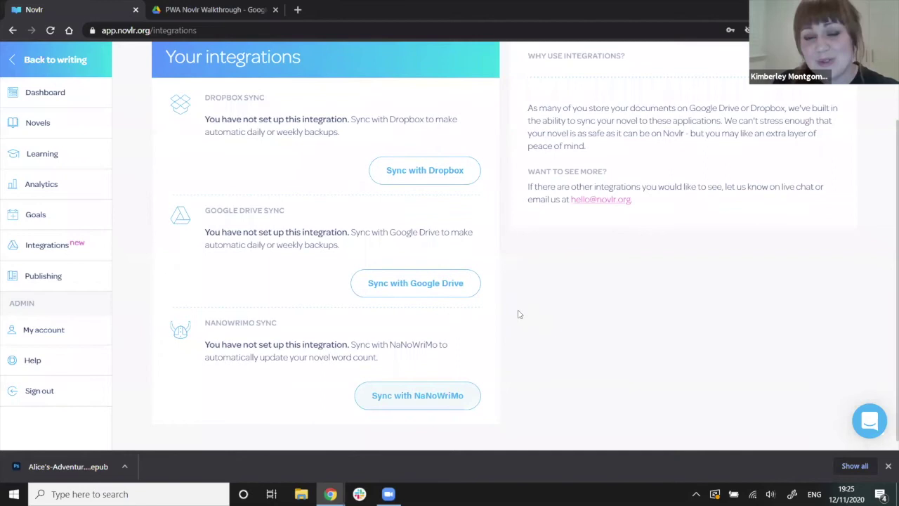
scroll(518, 314, "up", 1)
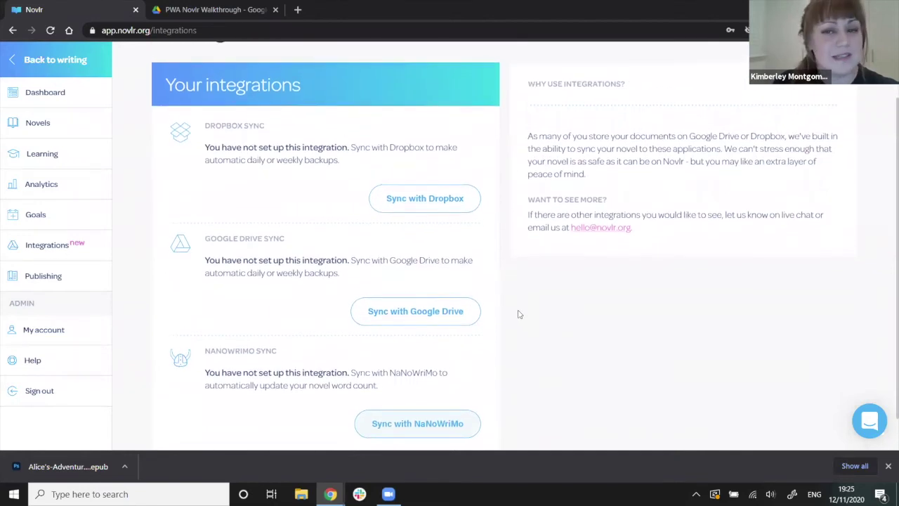
scroll(518, 314, "up", 1)
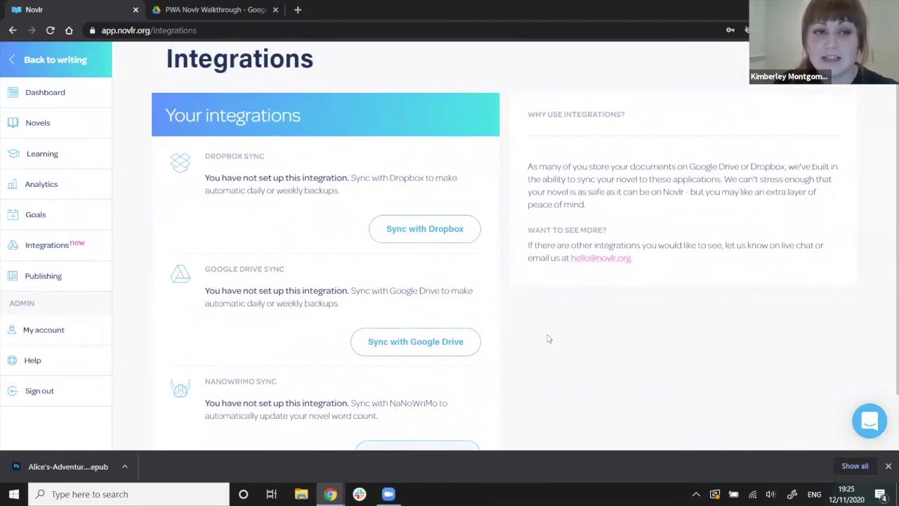
scroll(584, 337, "down", 2)
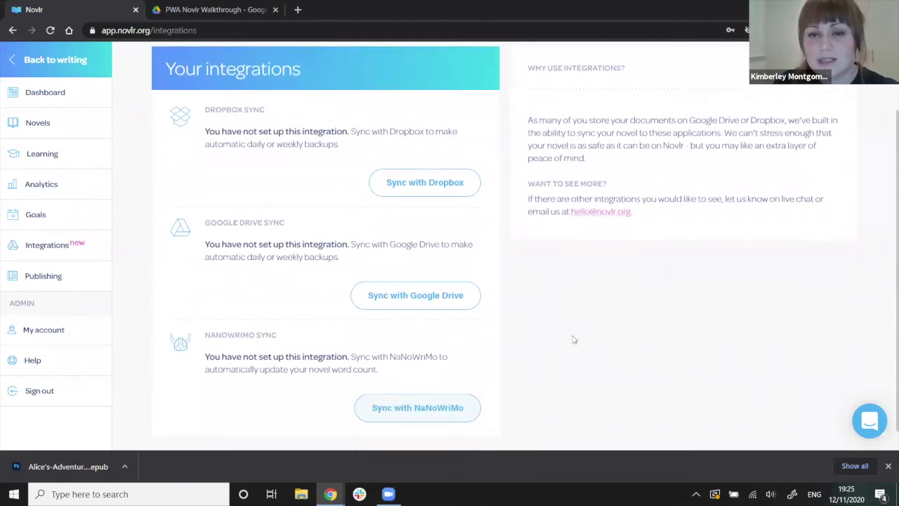
scroll(564, 318, "up", 3)
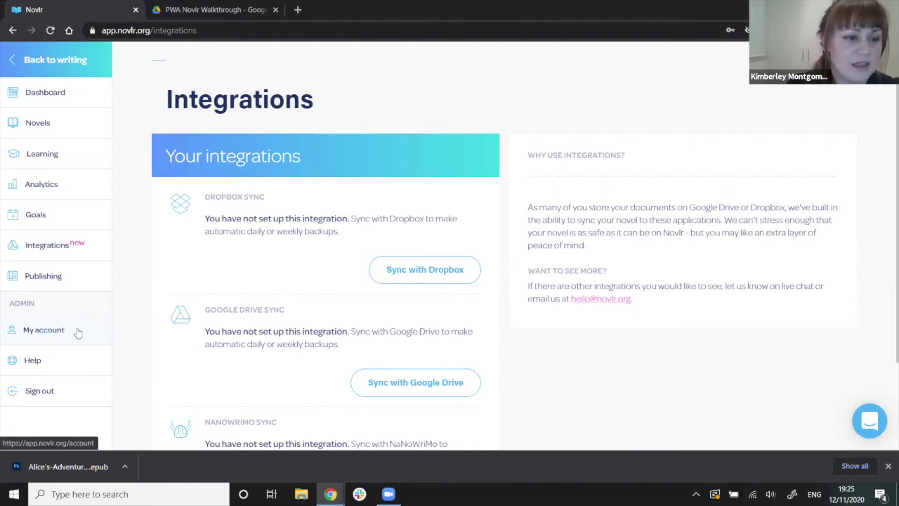
Review My account's profile, trial days and yearly and monthly plans, then go to Help.
left_click(78, 331)
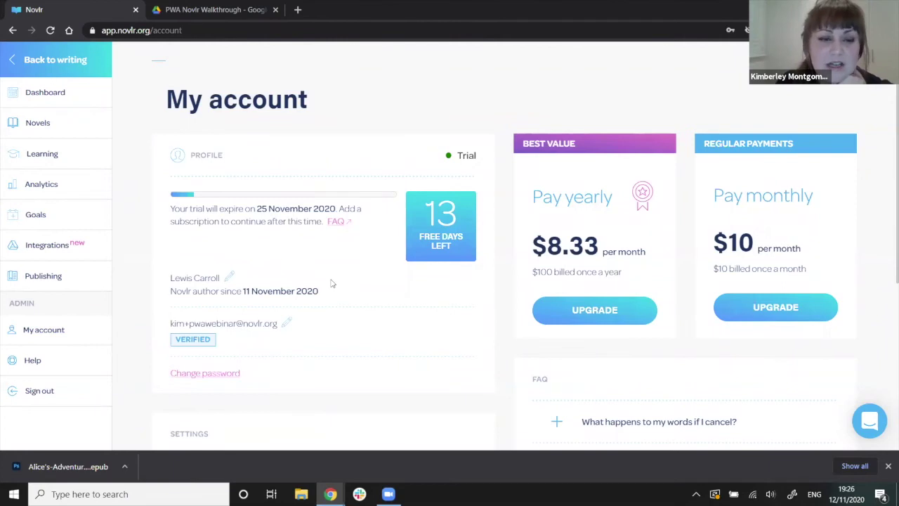
scroll(332, 283, "down", 1)
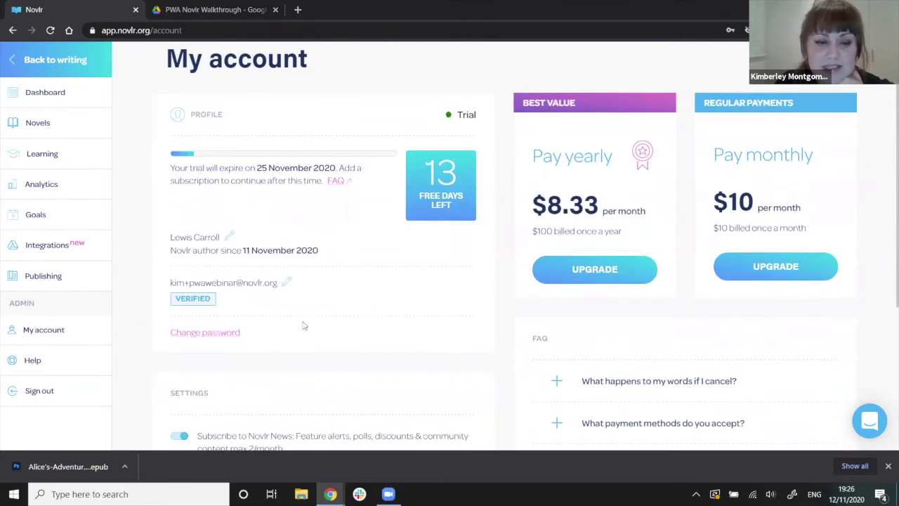
scroll(304, 325, "down", 2)
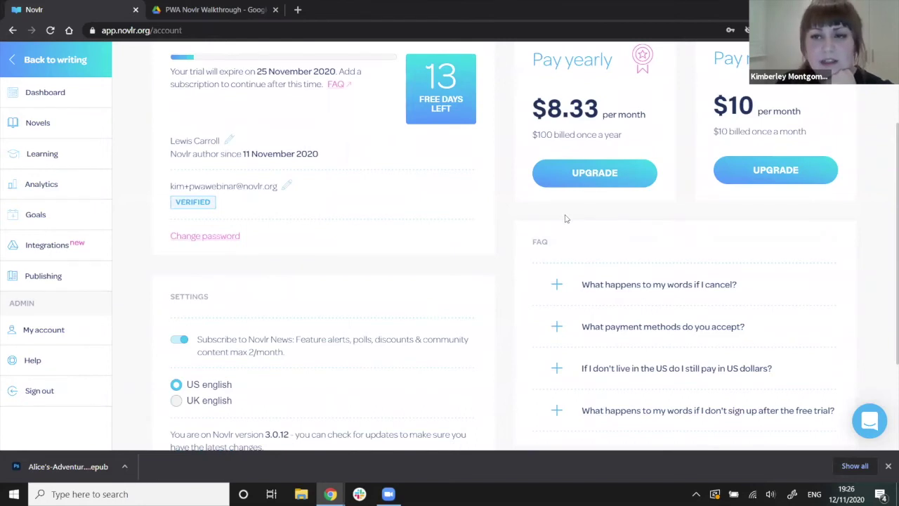
scroll(566, 218, "up", 3)
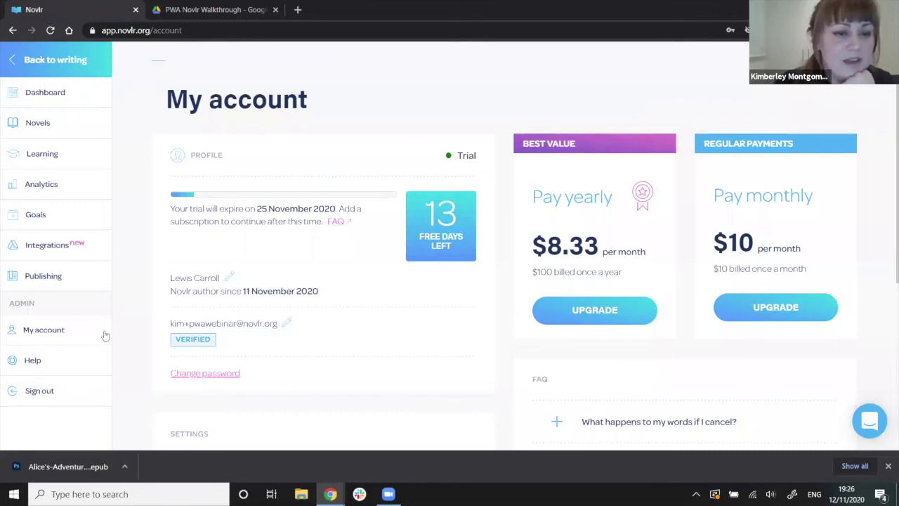
scroll(126, 264, "down", 1)
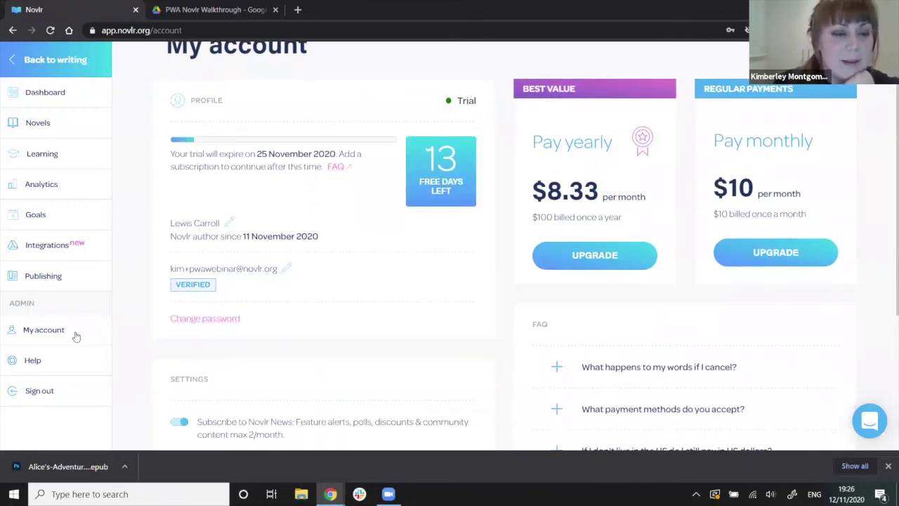
scroll(80, 352, "down", 1)
scroll(79, 361, "up", 2)
left_click(79, 363)
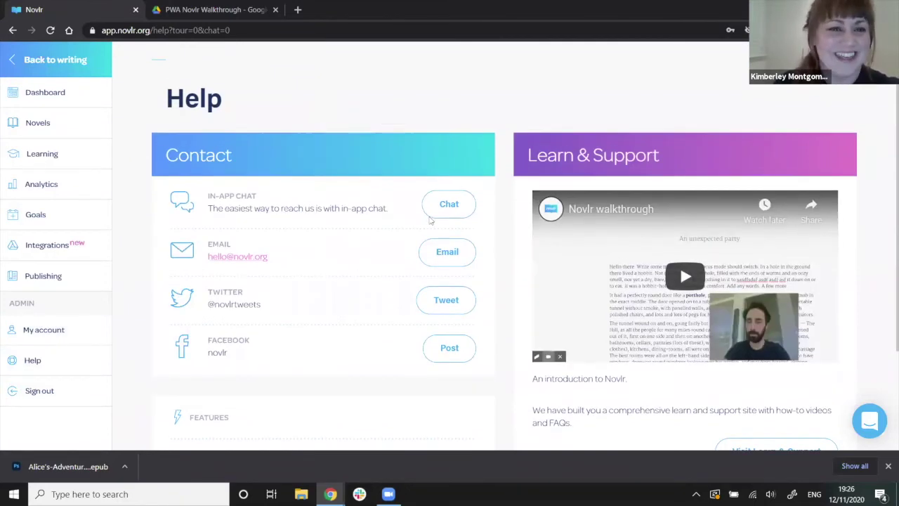
Look over the Help page's contact options and open, then close, the support chat.
scroll(400, 227, "down", 1)
scroll(139, 203, "up", 1)
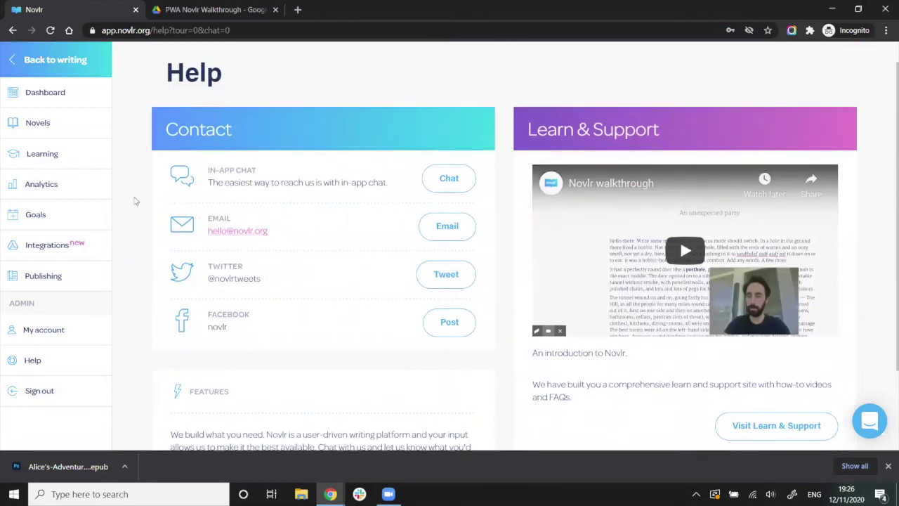
scroll(421, 140, "up", 1)
scroll(434, 158, "down", 1)
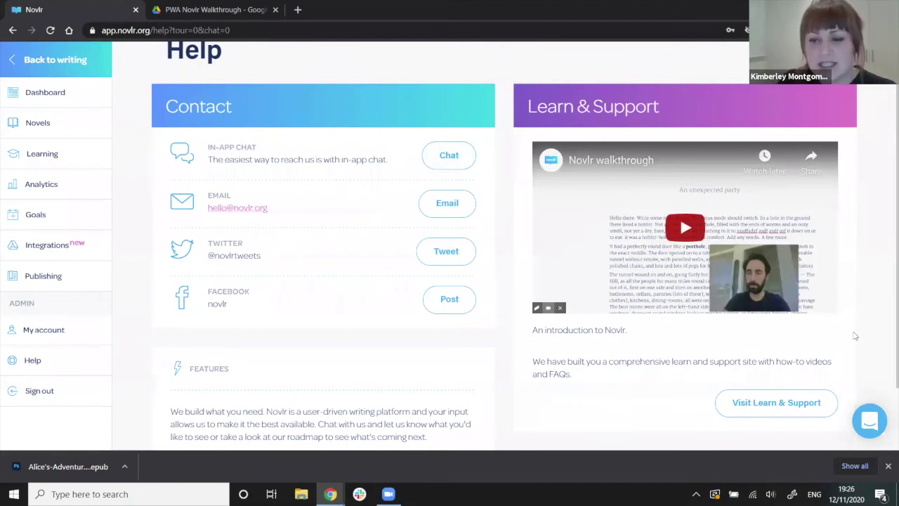
left_click(868, 424)
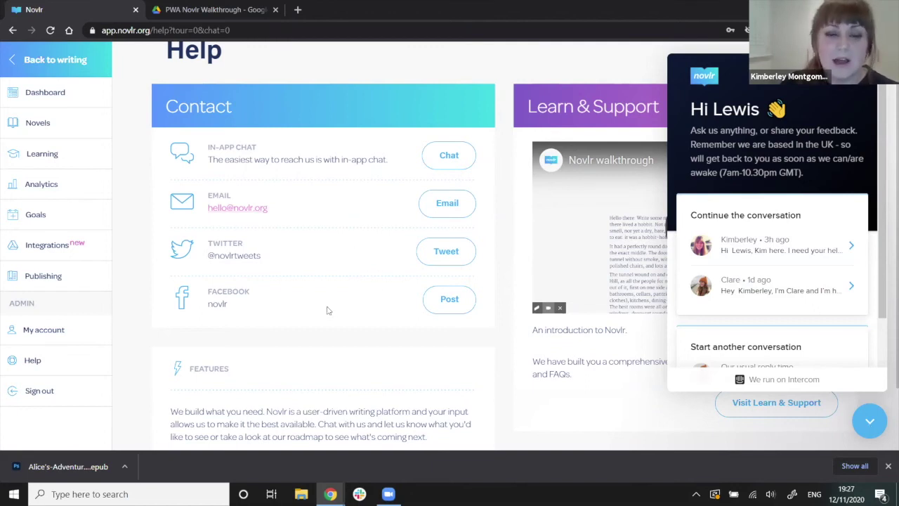
left_click(274, 304)
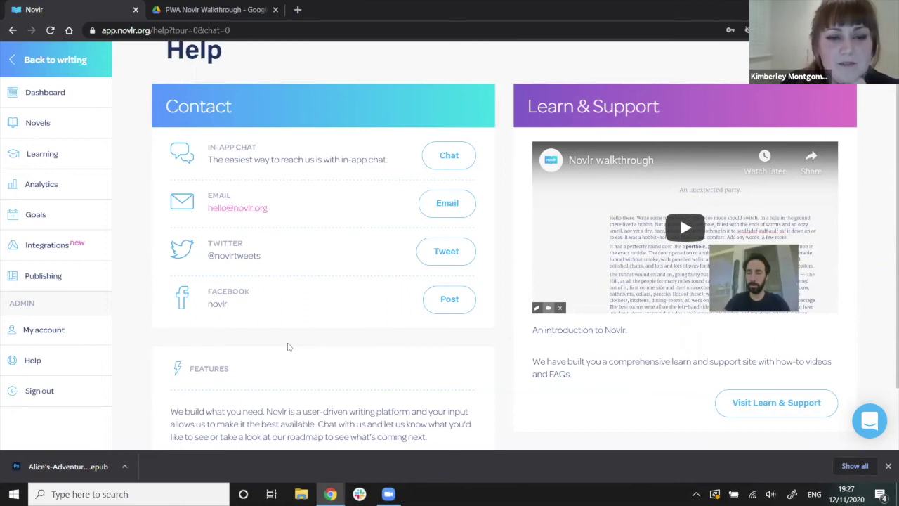
Scroll down to the Features and release information showing version 3.0.12.
scroll(288, 346, "down", 1)
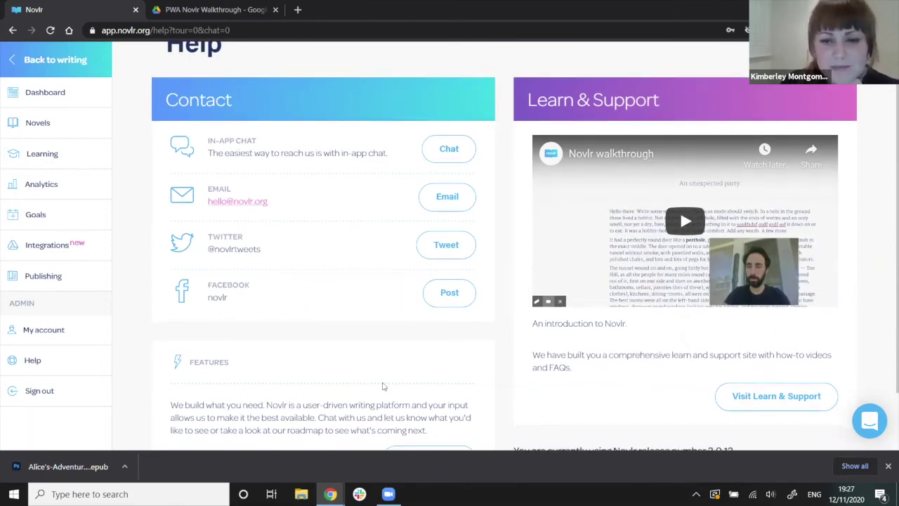
scroll(383, 386, "down", 2)
scroll(320, 360, "up", 3)
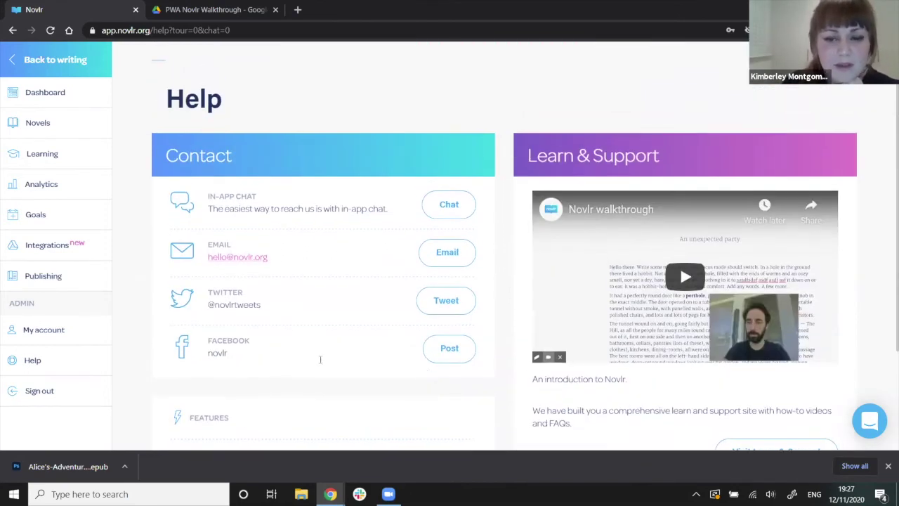
scroll(165, 326, "down", 2)
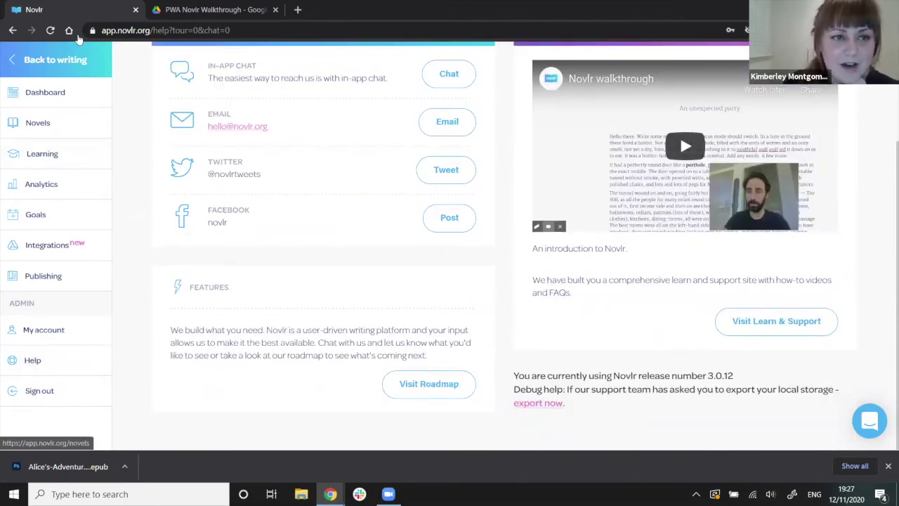
left_click(71, 59)
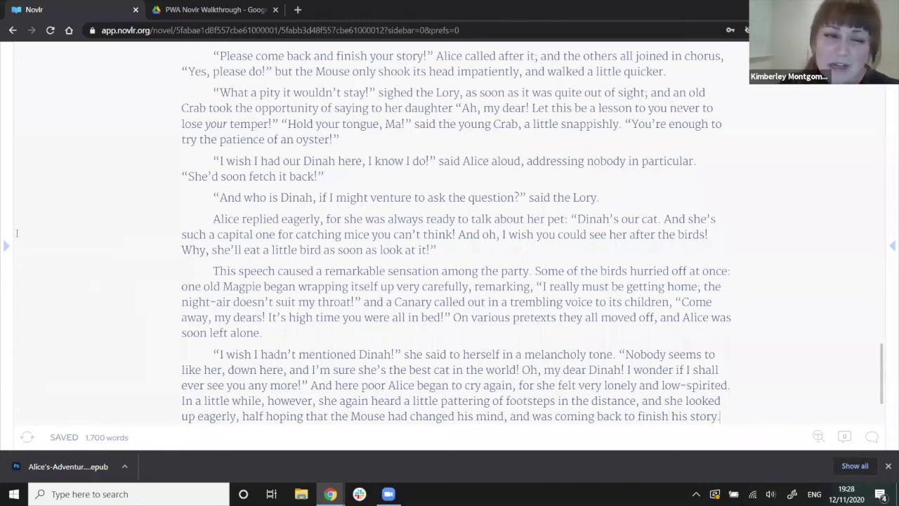
Show the chapter list and display preferences, toggling word count between today's total and this novel.
left_click(8, 233)
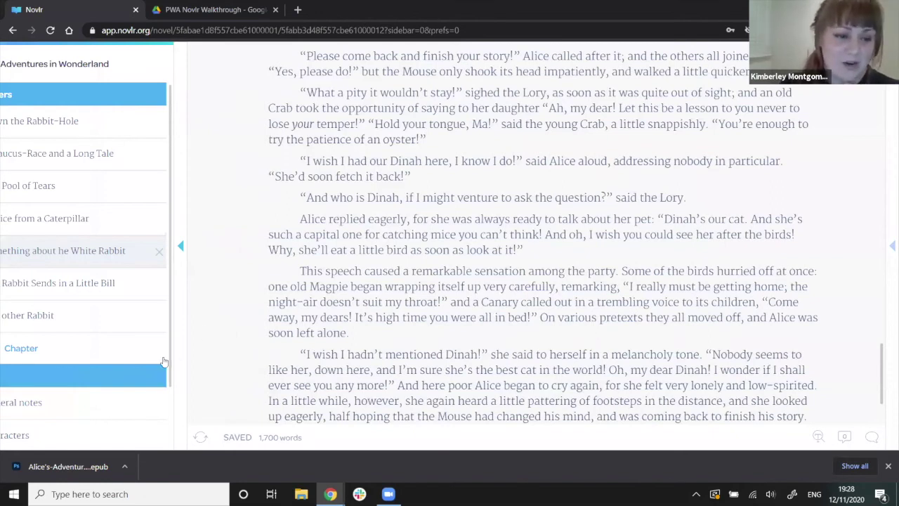
left_click(888, 201)
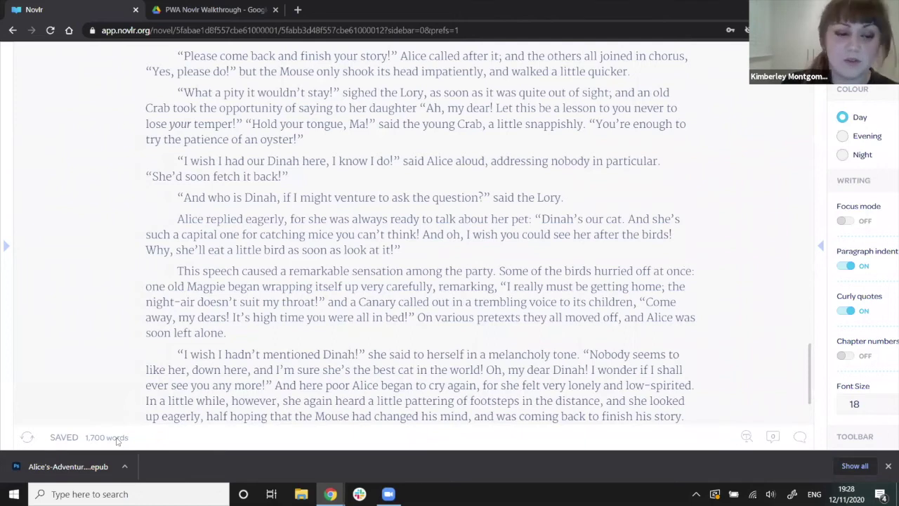
left_click(117, 439)
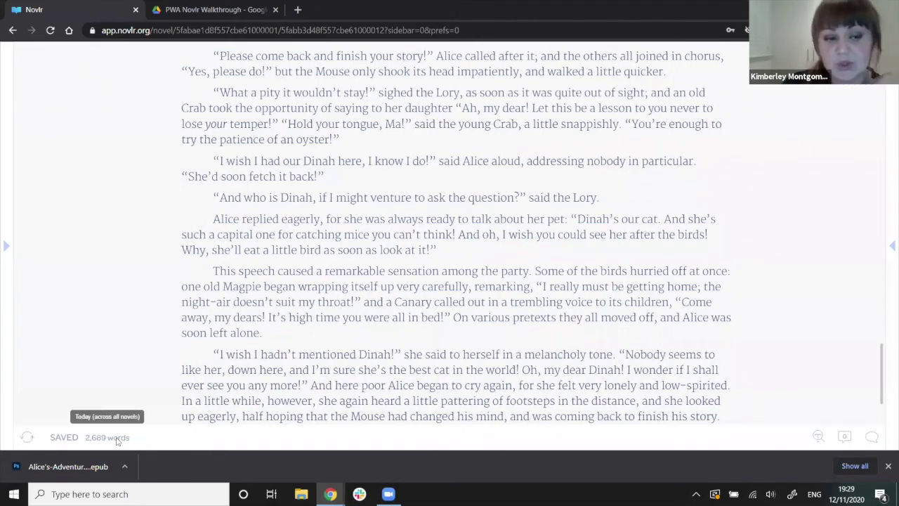
left_click(118, 439)
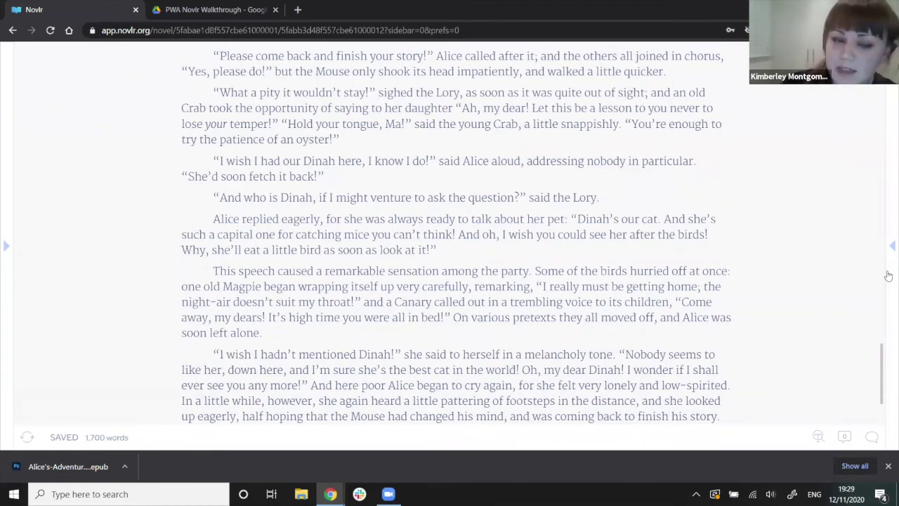
Type 'hello' into the final paragraph as a test edit so the status shows SAVING.
mouse_move(73, 441)
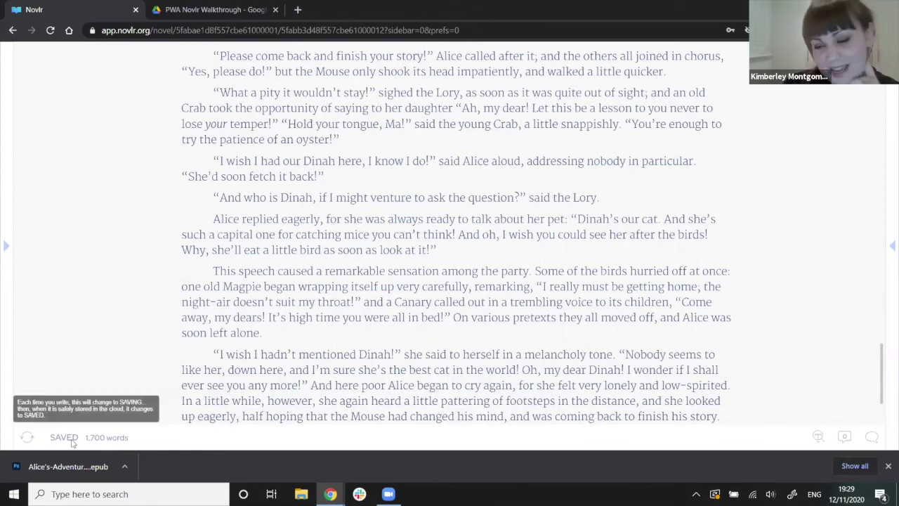
left_click(302, 370)
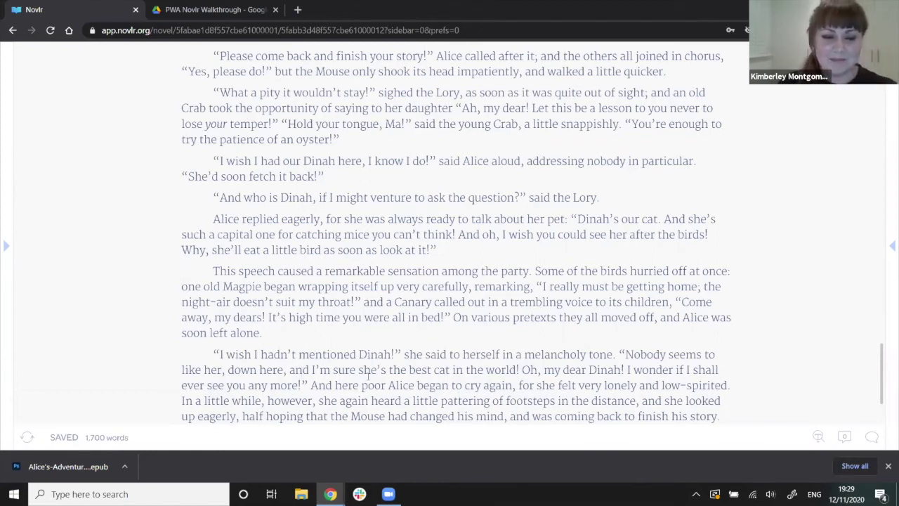
type("hello")
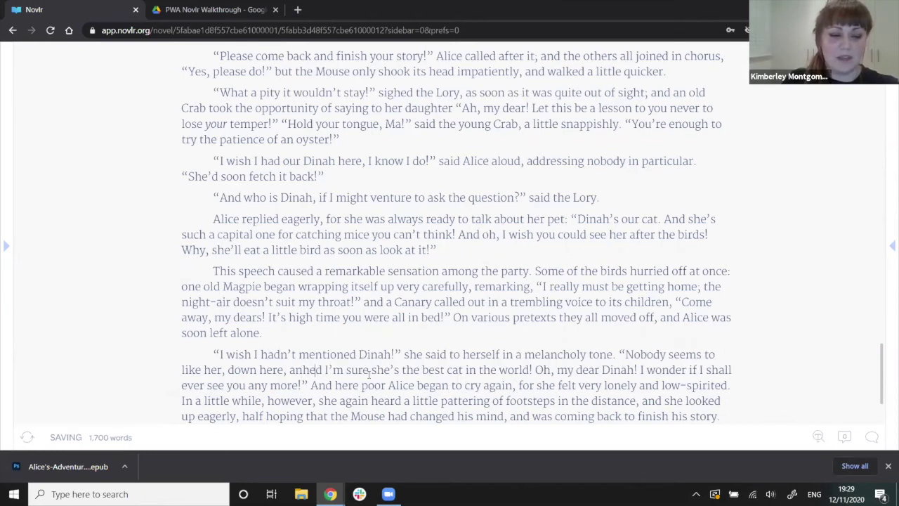
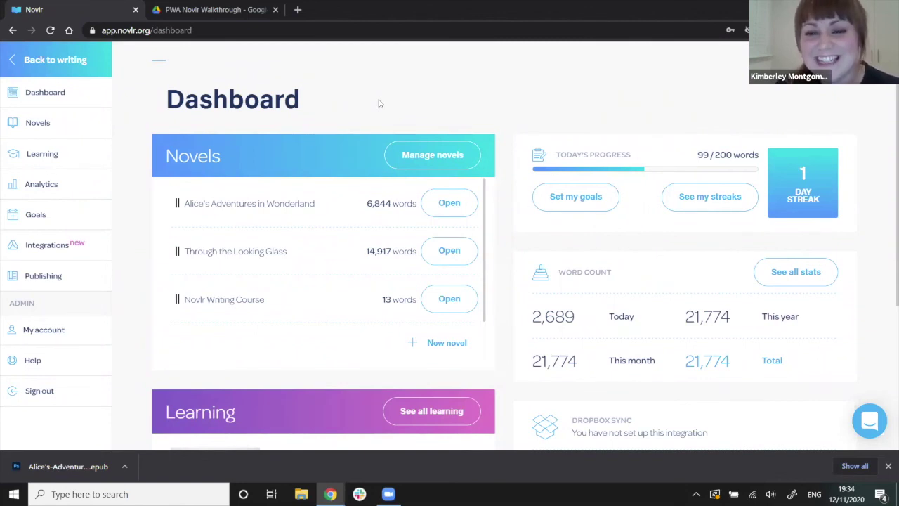
Go back to writing and open the 'Down the Rabbit-Hole' chapter of Alice's Adventures in Wonderland.
left_click(54, 62)
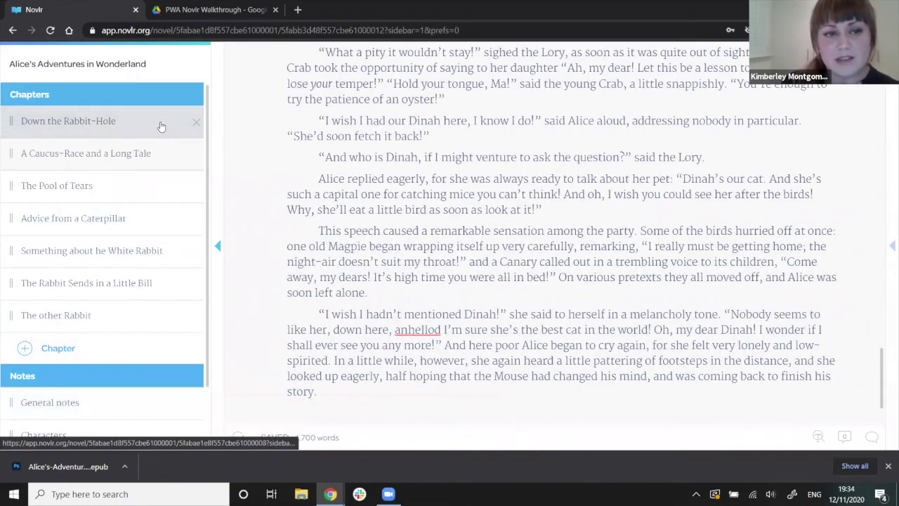
left_click(160, 126)
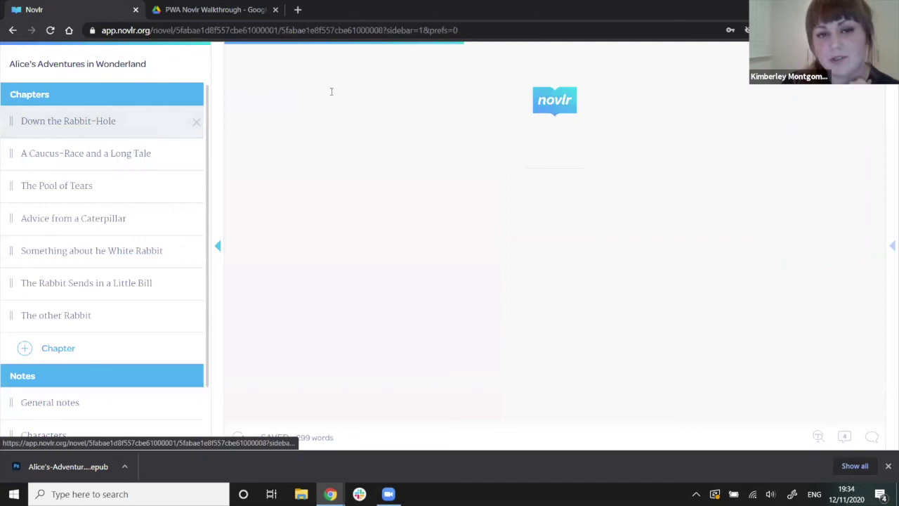